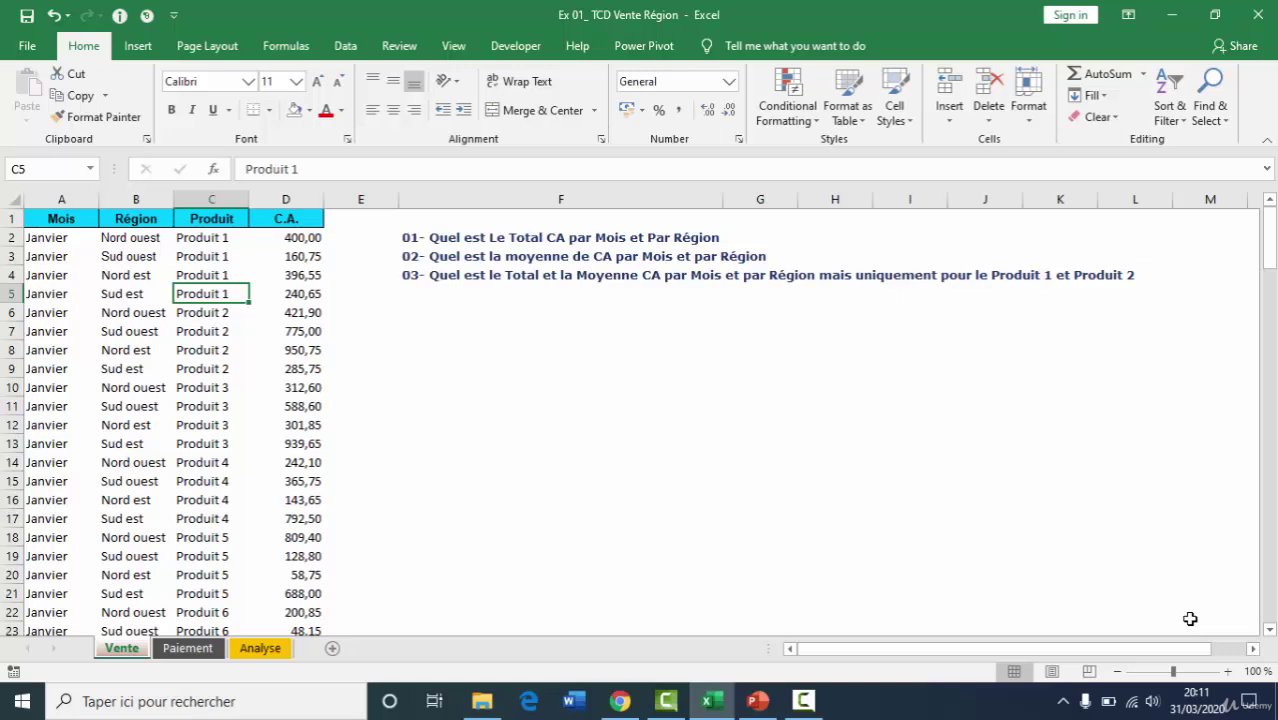
Step: Format the sales data range A1:D145 as a table with headers, using a green banded style from the Medium group
{"action": "left_click", "coordinate": [199, 370]}
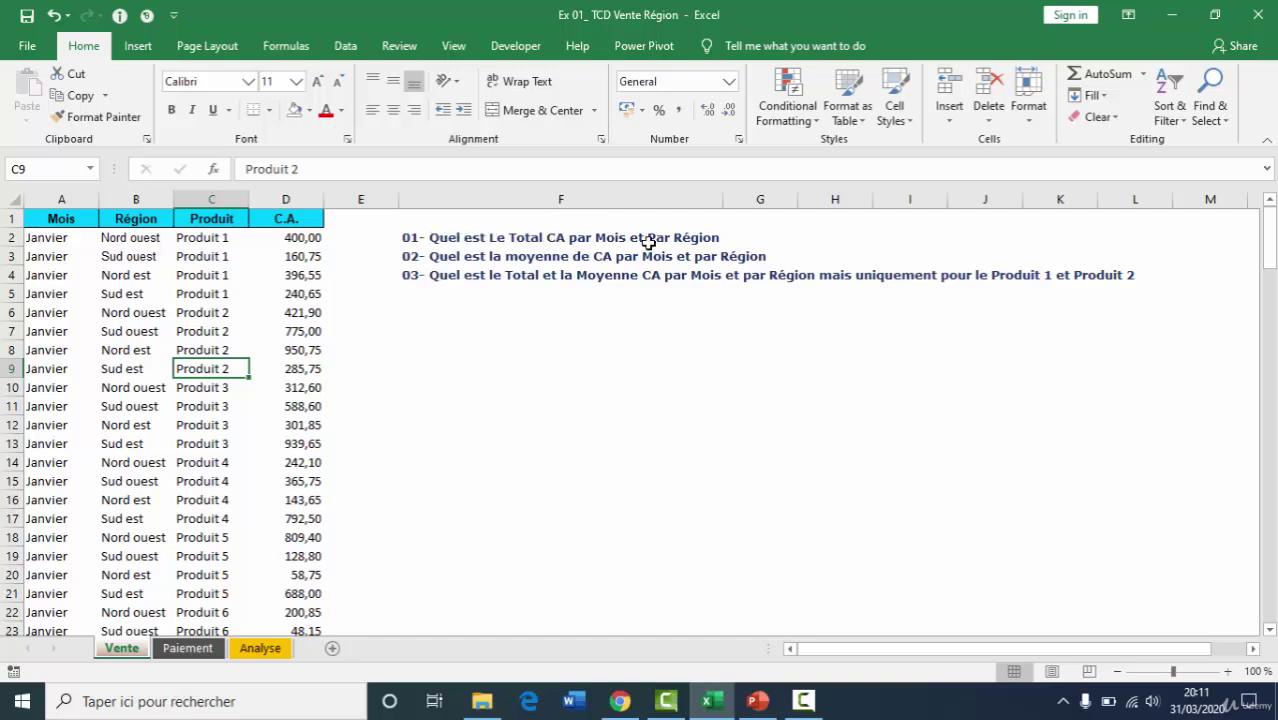
{"action": "left_click", "coordinate": [145, 365]}
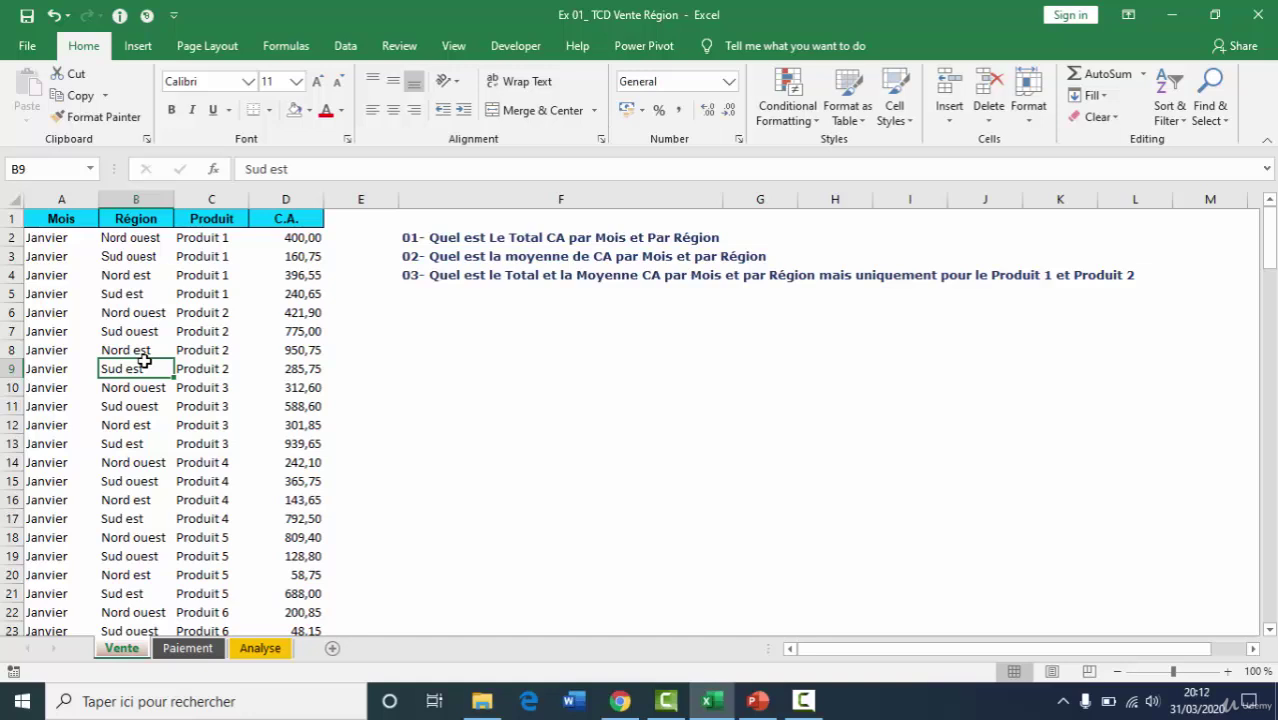
{"action": "key", "text": "ctrl+a"}
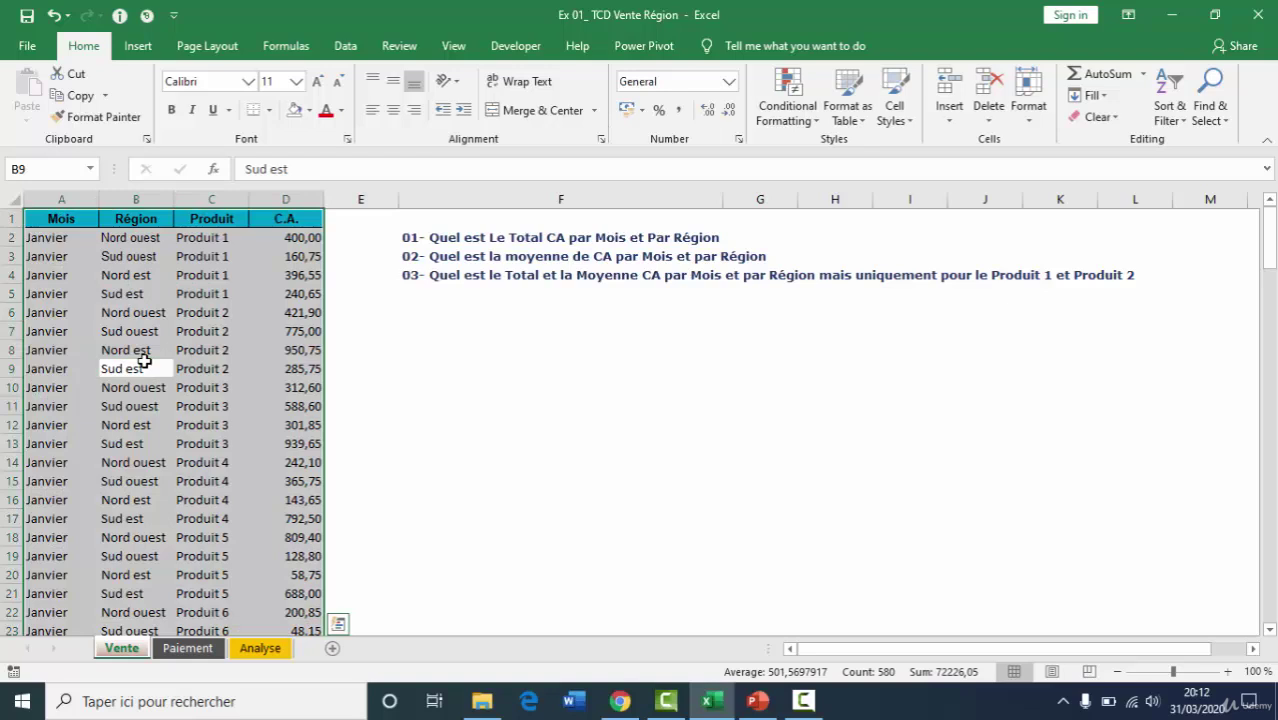
{"action": "left_click", "coordinate": [78, 95]}
{"action": "left_click", "coordinate": [847, 110]}
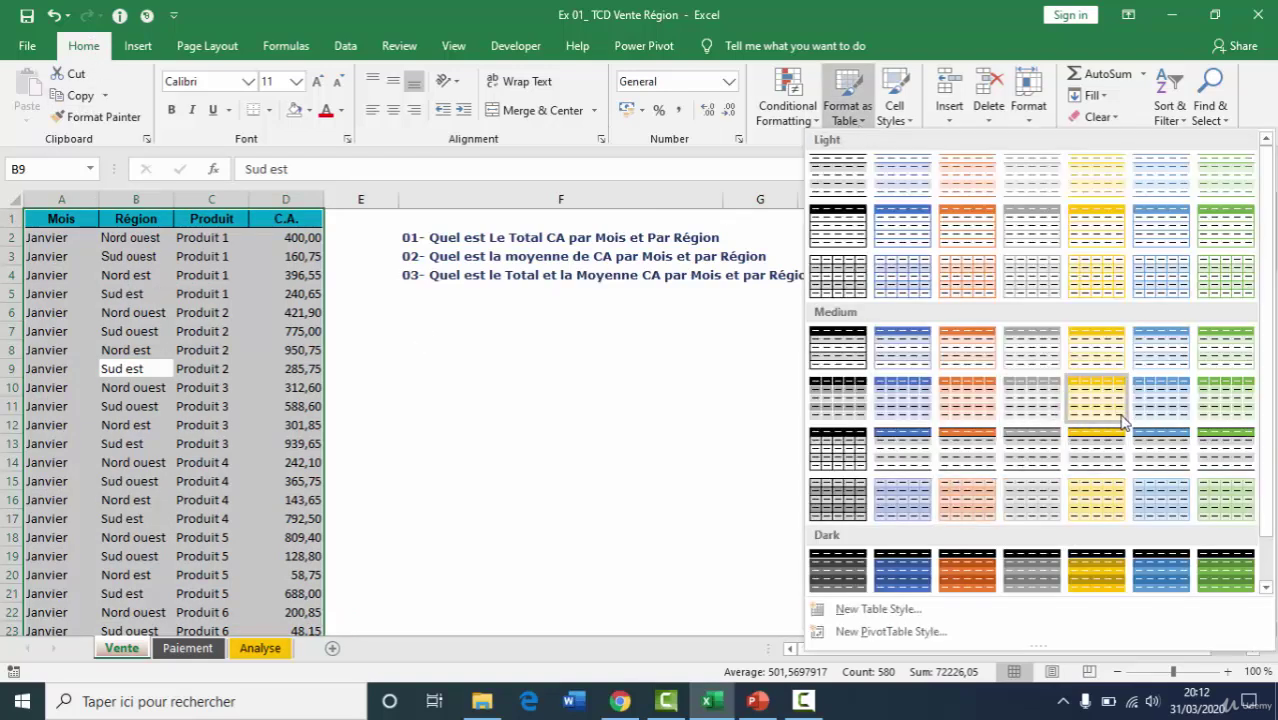
{"action": "left_click", "coordinate": [1212, 405]}
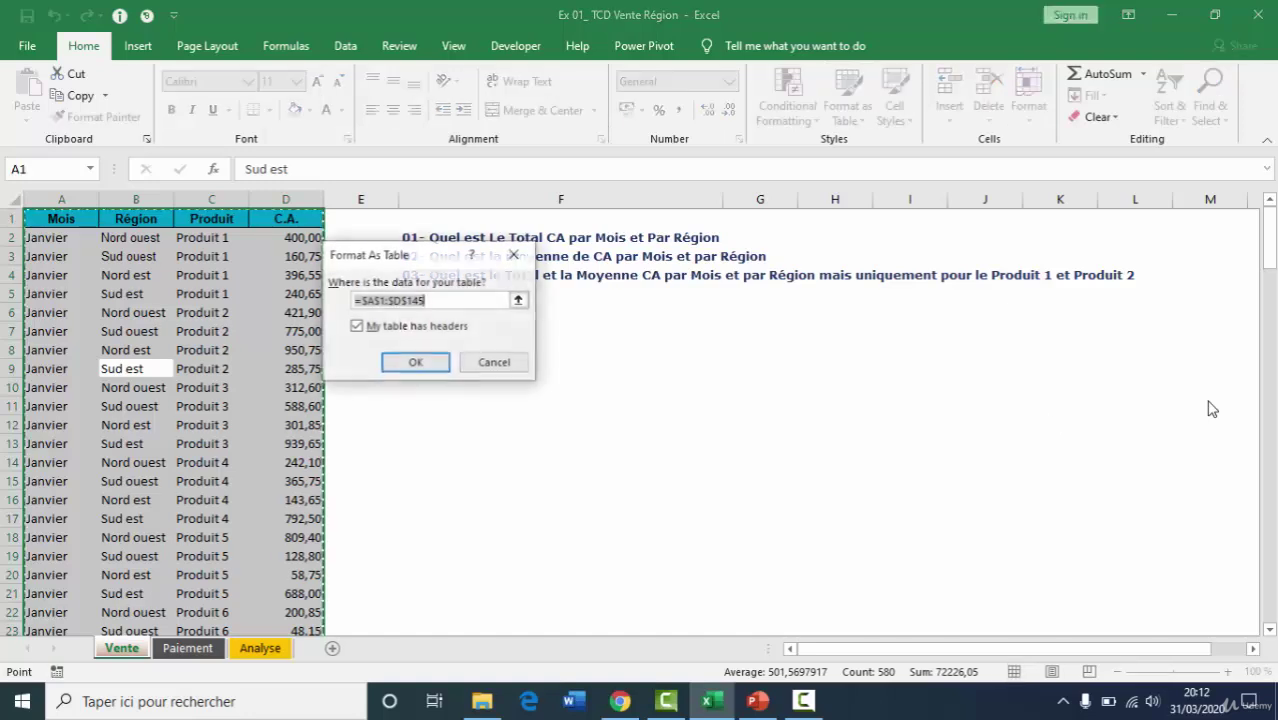
{"action": "left_click", "coordinate": [410, 368]}
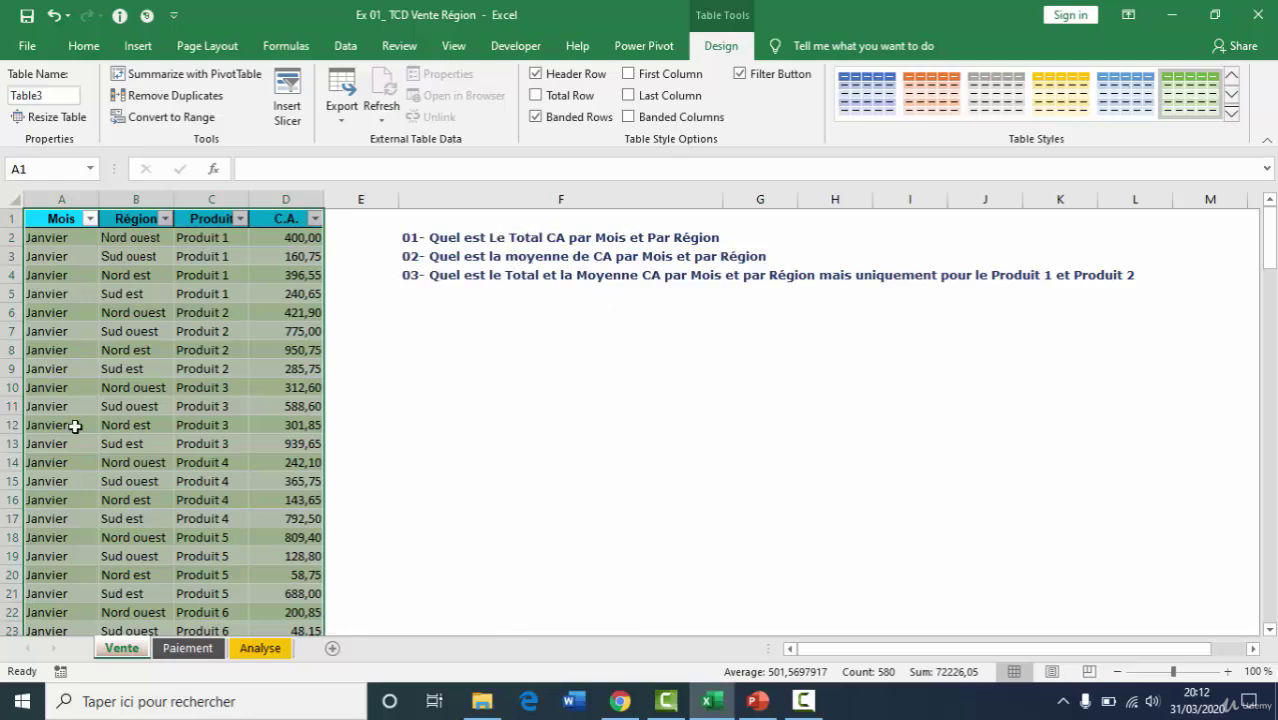
Step: Create a PivotTable from the sales table on a new worksheet
{"action": "left_click", "coordinate": [183, 331]}
{"action": "scroll", "coordinate": [183, 331], "scroll_direction": "down", "scroll_amount": 1}
{"action": "left_click", "coordinate": [138, 48]}
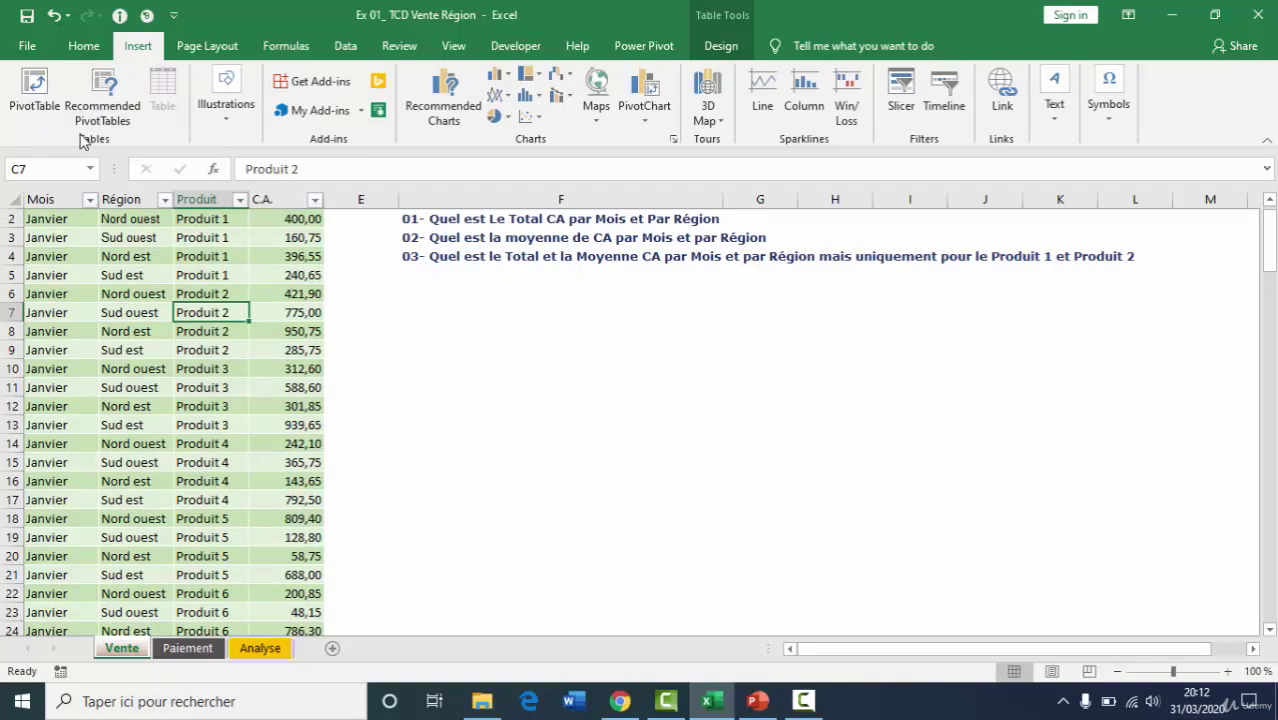
{"action": "left_click", "coordinate": [34, 94]}
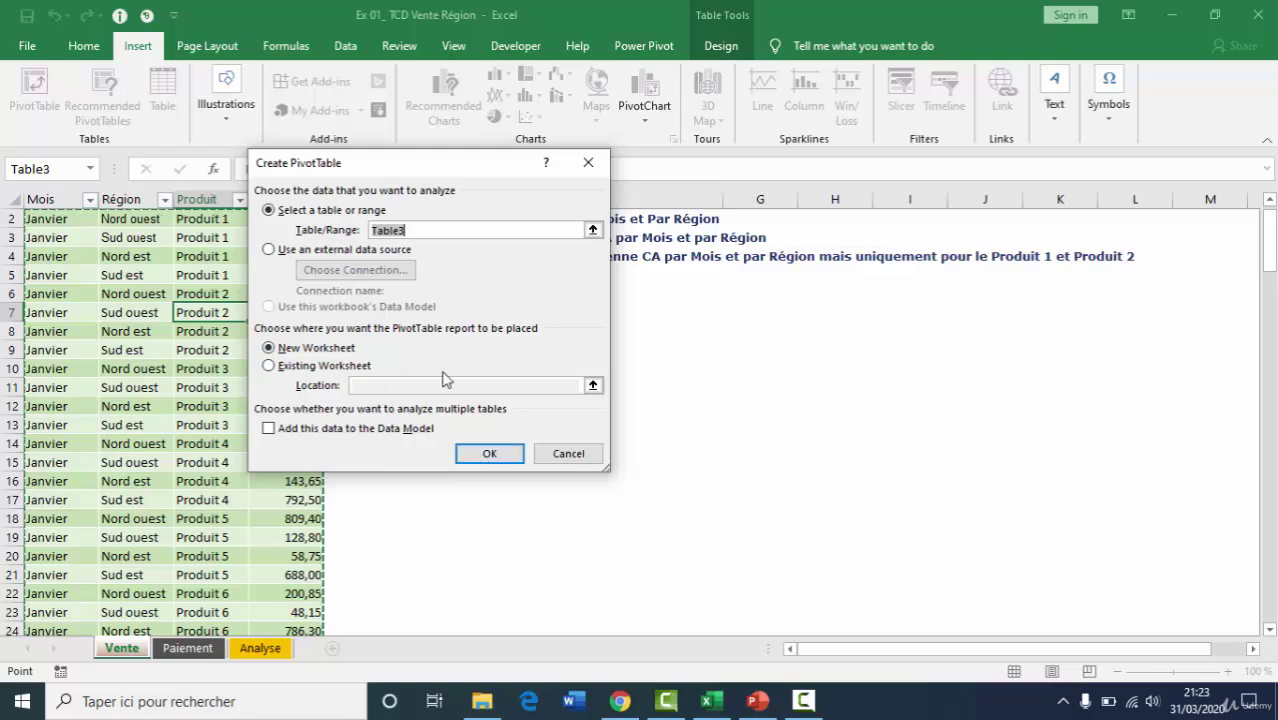
{"action": "left_click", "coordinate": [489, 454]}
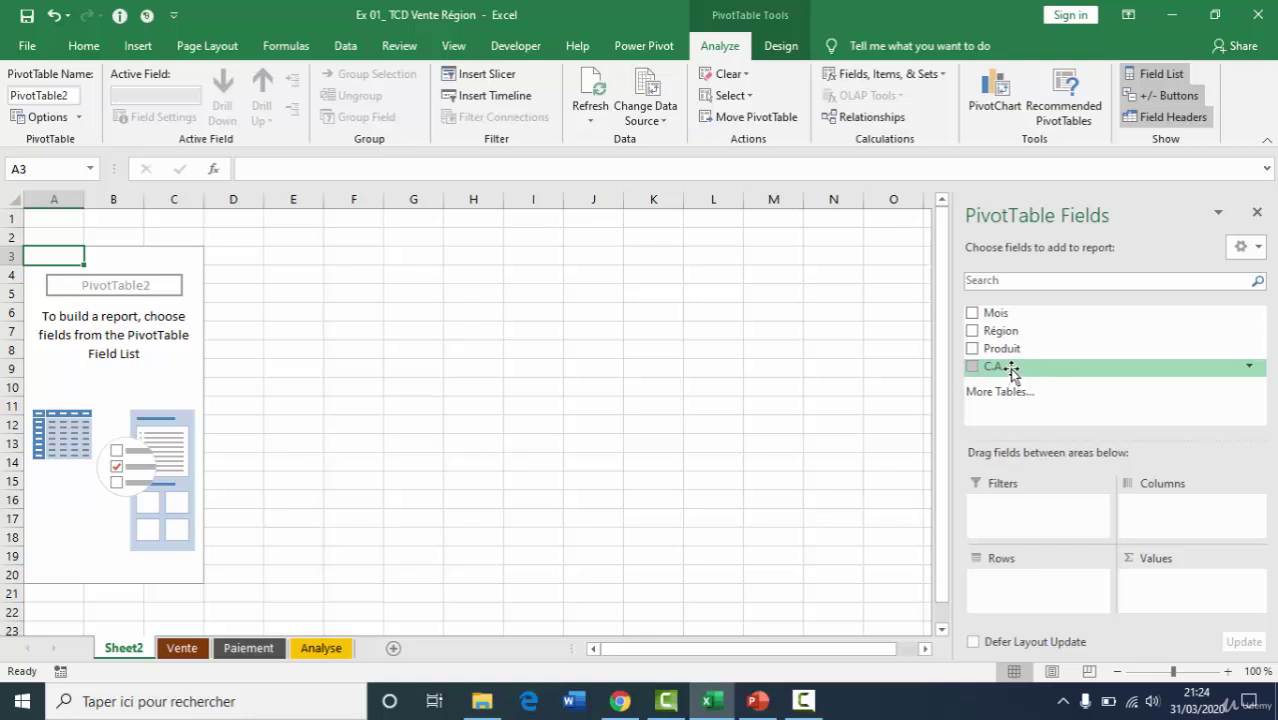
Step: Lay out the PivotTable with C.A. as values, Mois as rows and Région as columns
{"action": "left_click_drag", "start_coordinate": [1008, 368], "coordinate": [1175, 600]}
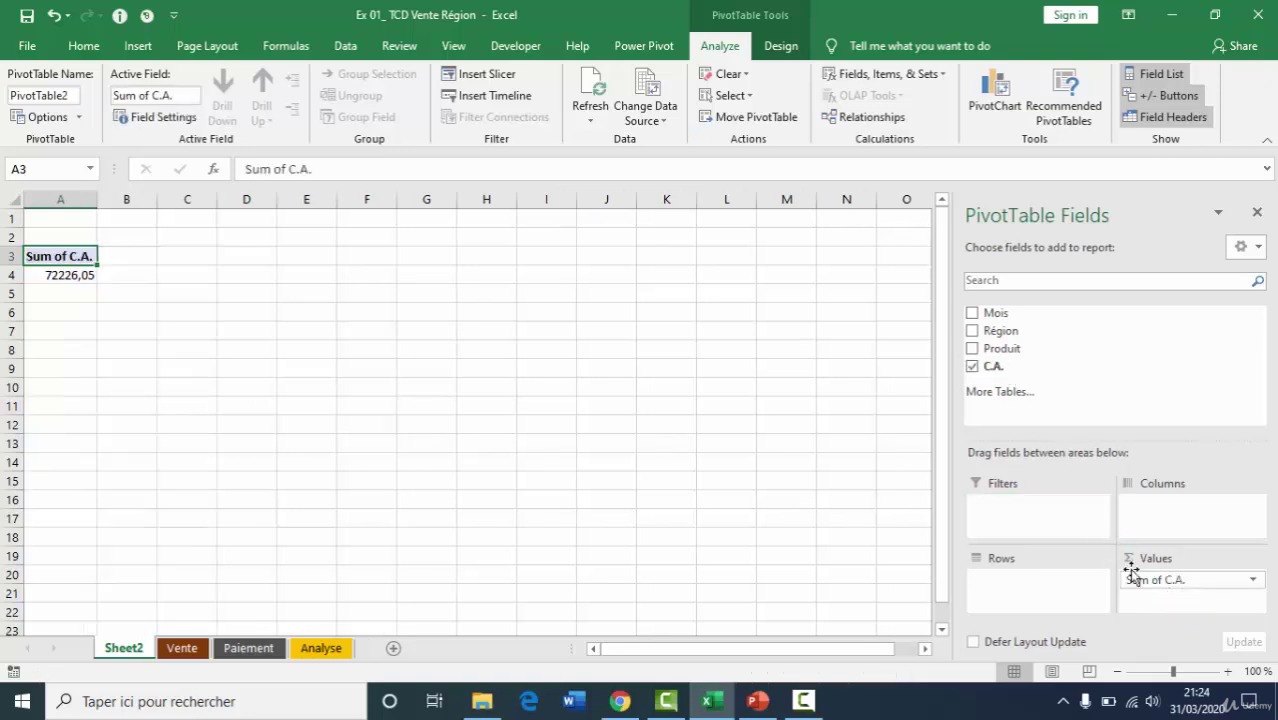
{"action": "left_click_drag", "start_coordinate": [995, 313], "coordinate": [989, 588]}
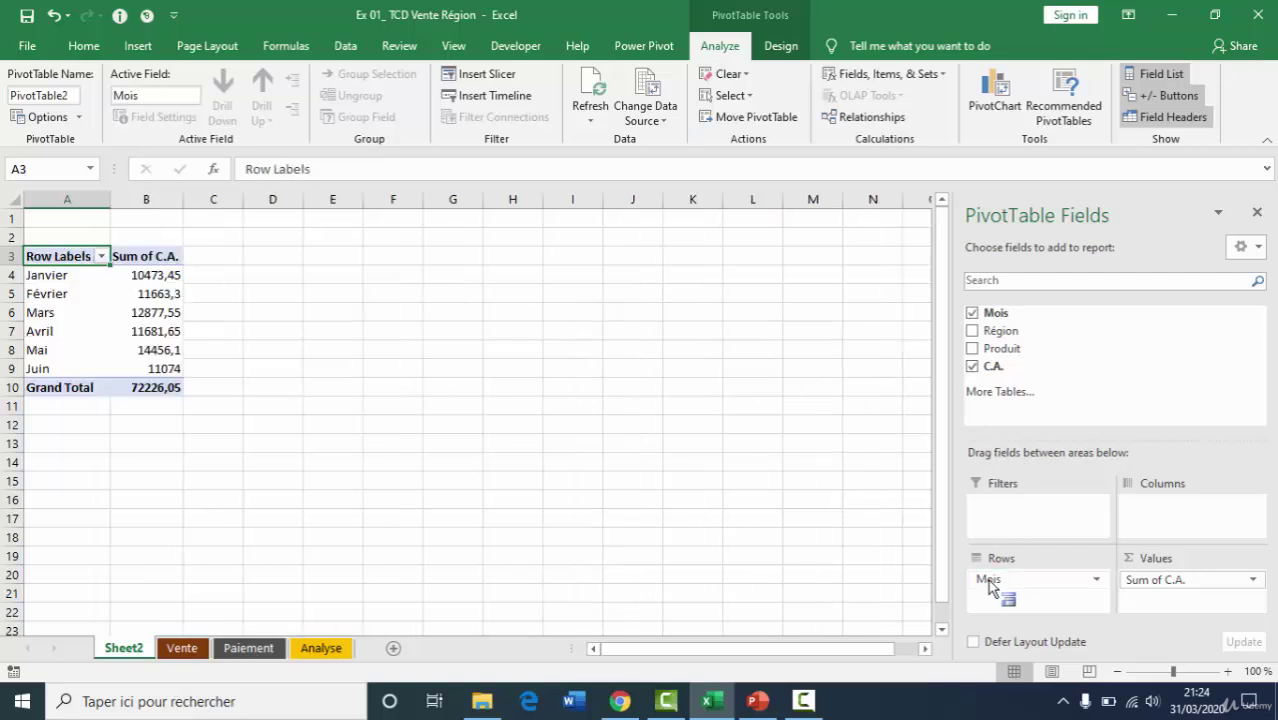
{"action": "left_click_drag", "start_coordinate": [1000, 330], "coordinate": [1158, 506]}
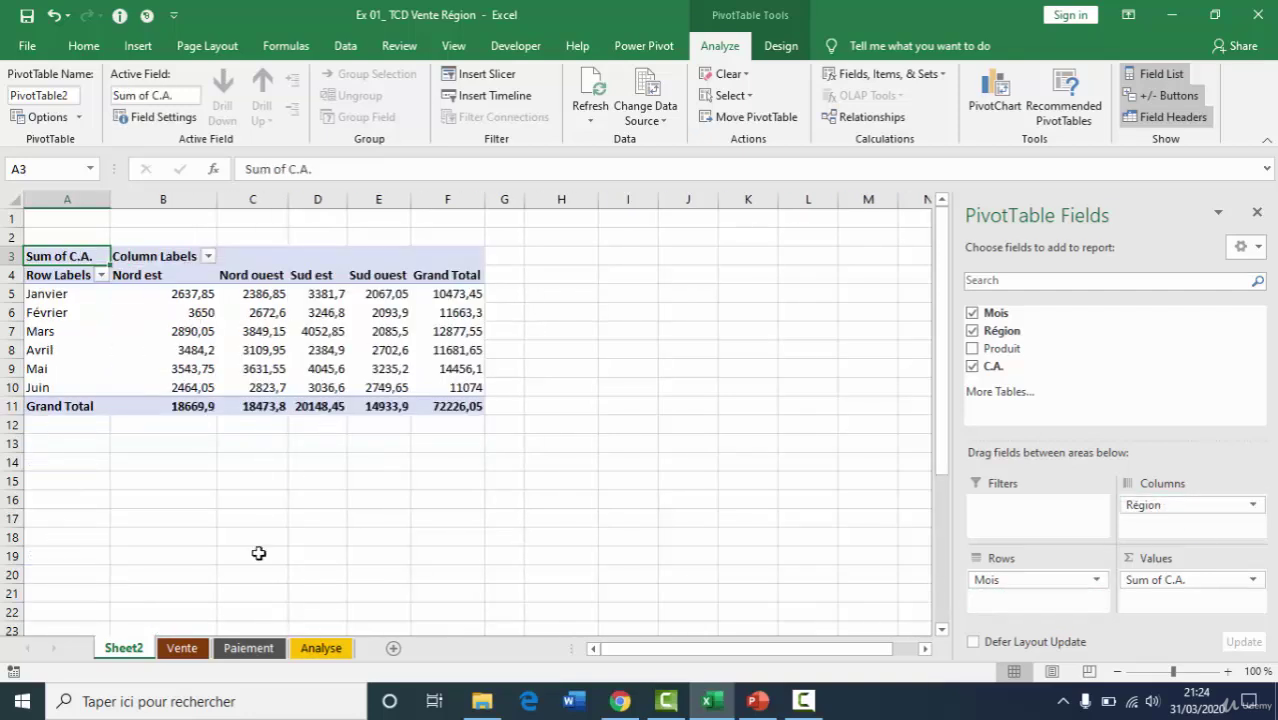
Step: Check the questions on the Vente sheet, then add C.A. to the PivotTable values a second time
{"action": "left_click", "coordinate": [182, 648]}
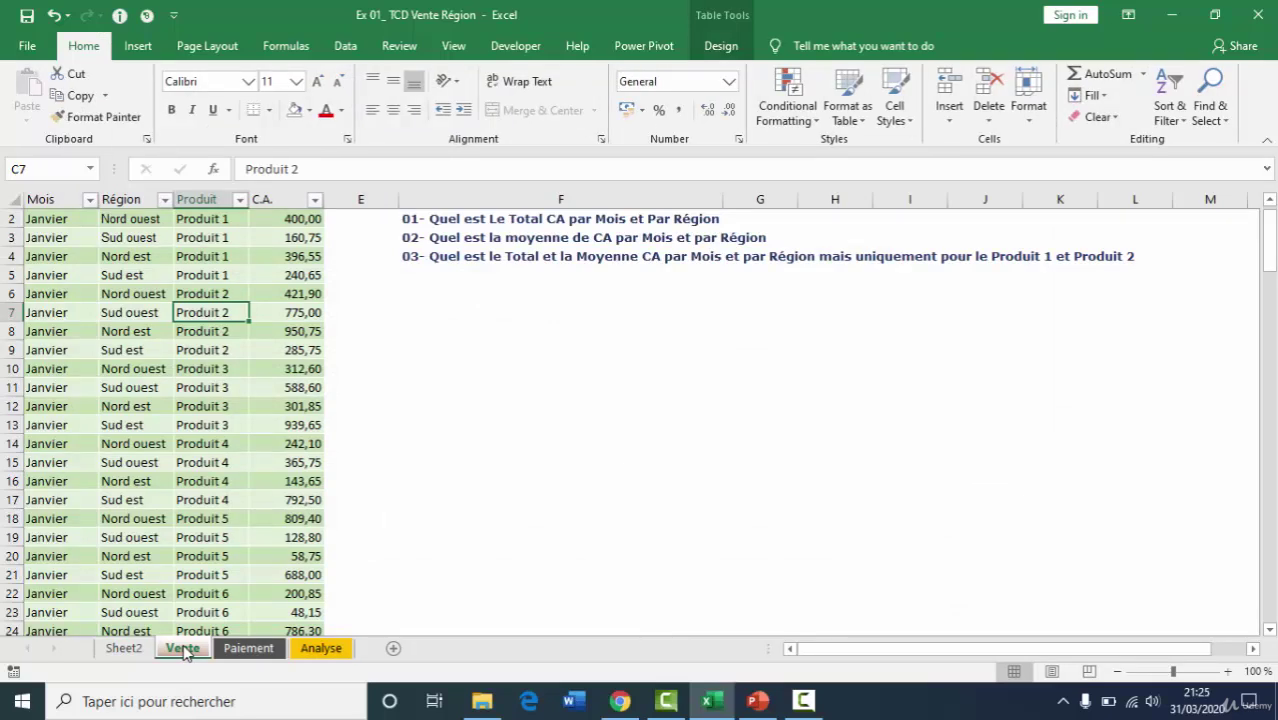
{"action": "left_click", "coordinate": [127, 650]}
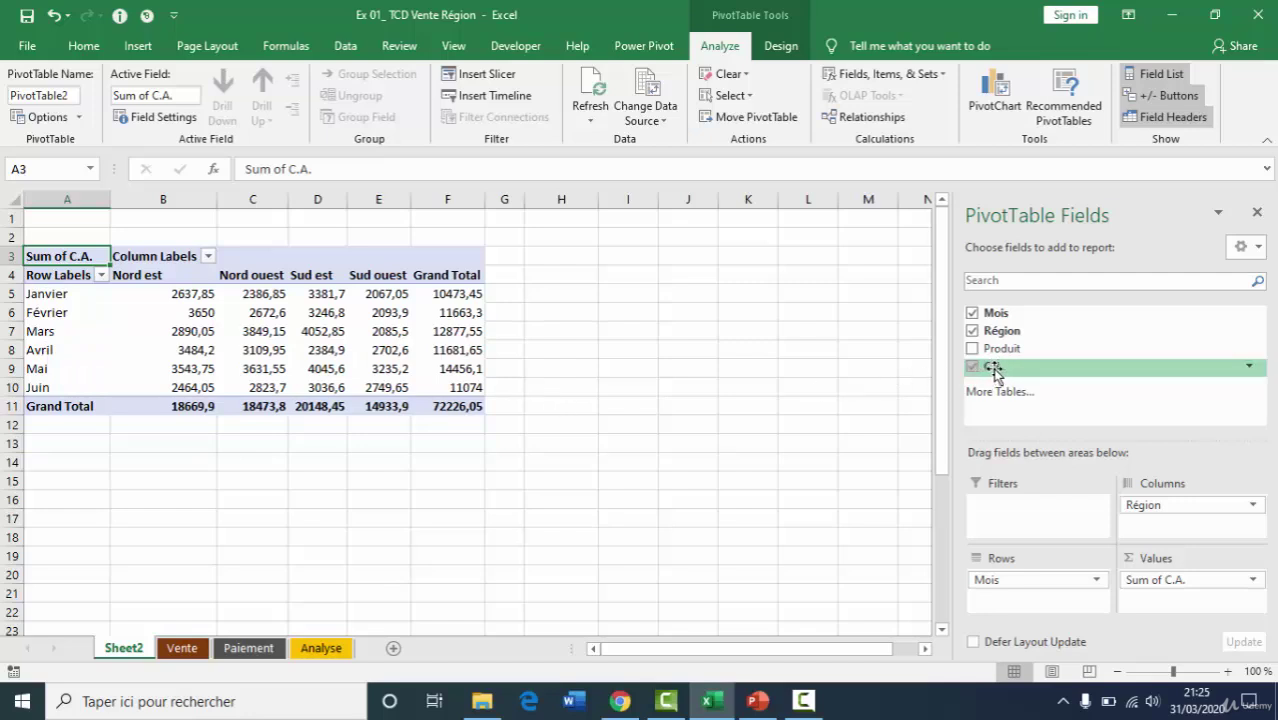
{"action": "left_click_drag", "start_coordinate": [993, 370], "coordinate": [1158, 604]}
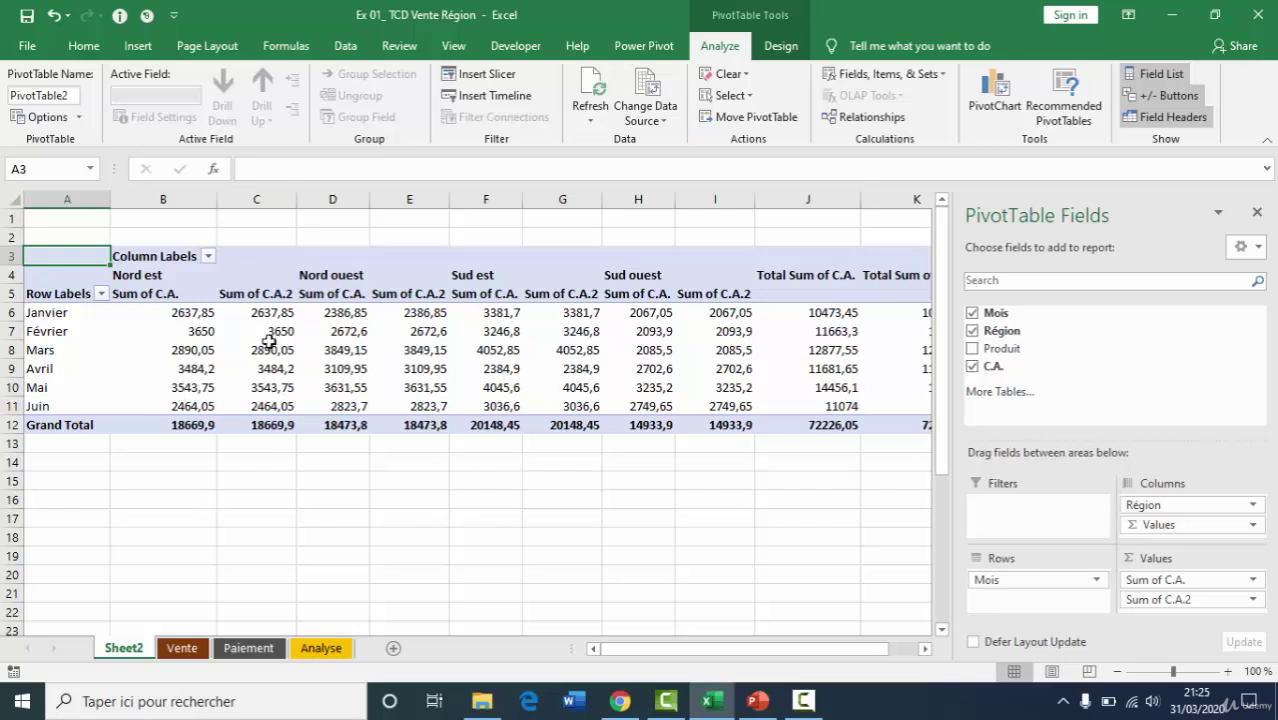
{"action": "mouse_move", "coordinate": [370, 374]}
{"action": "mouse_move", "coordinate": [670, 428]}
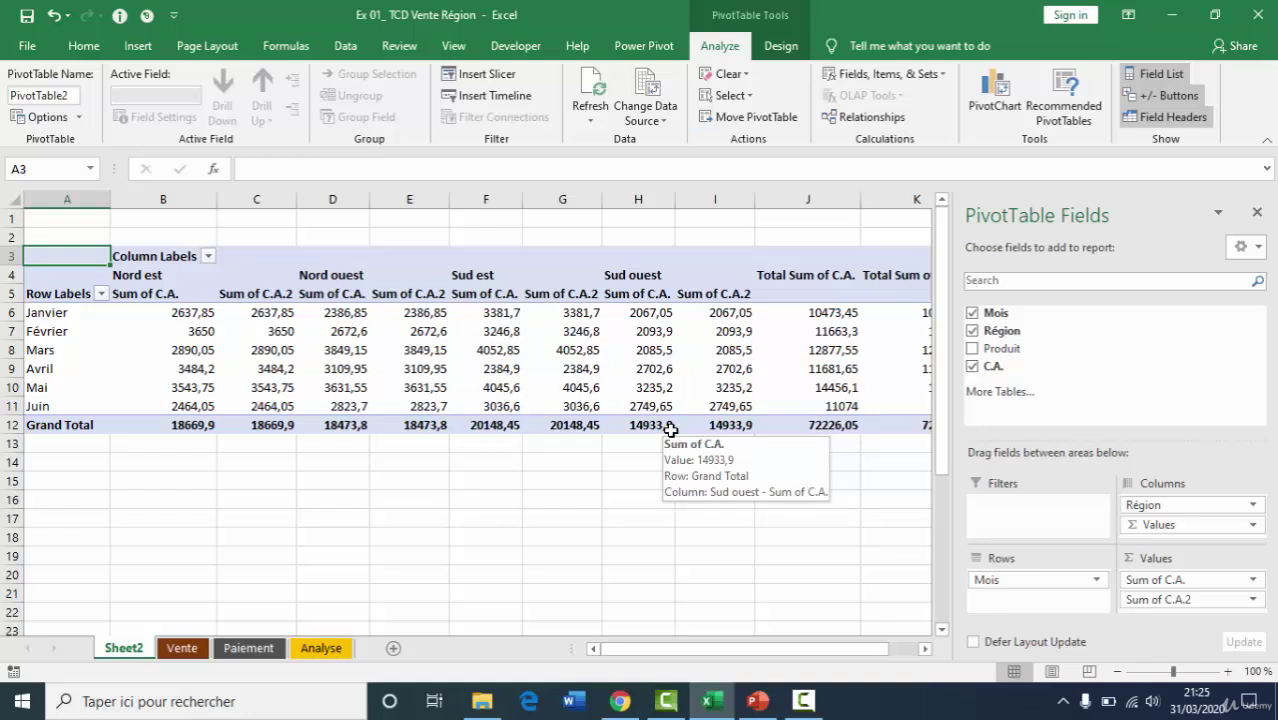
{"action": "mouse_move", "coordinate": [255, 296]}
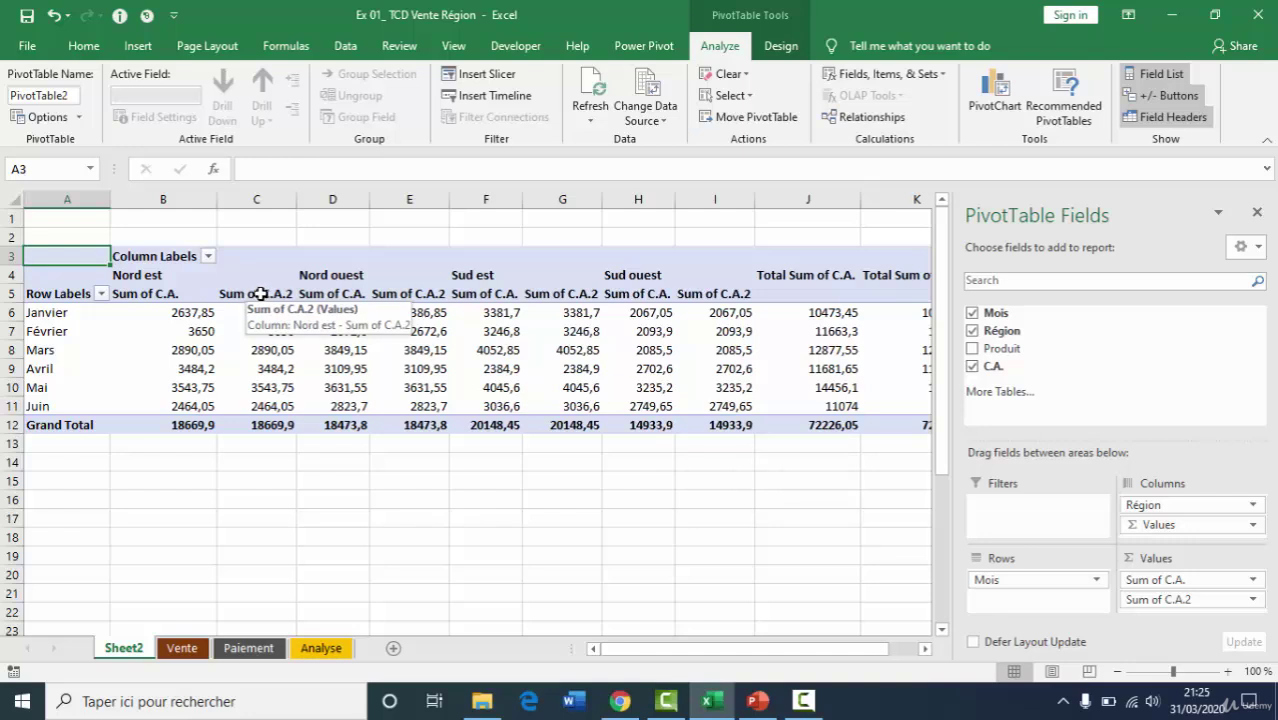
Step: Summarize the second C.A. value field by Average and name it Moyenne CA
{"action": "double_click", "coordinate": [259, 293]}
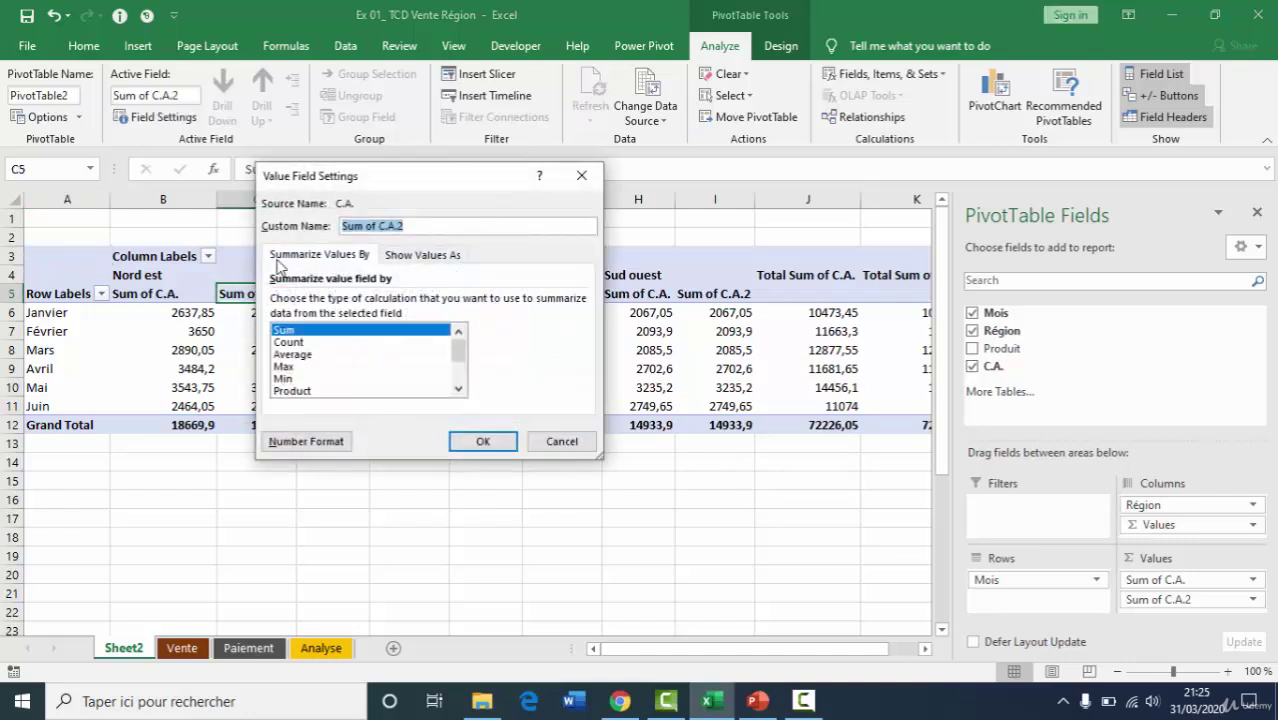
{"action": "left_click", "coordinate": [303, 356]}
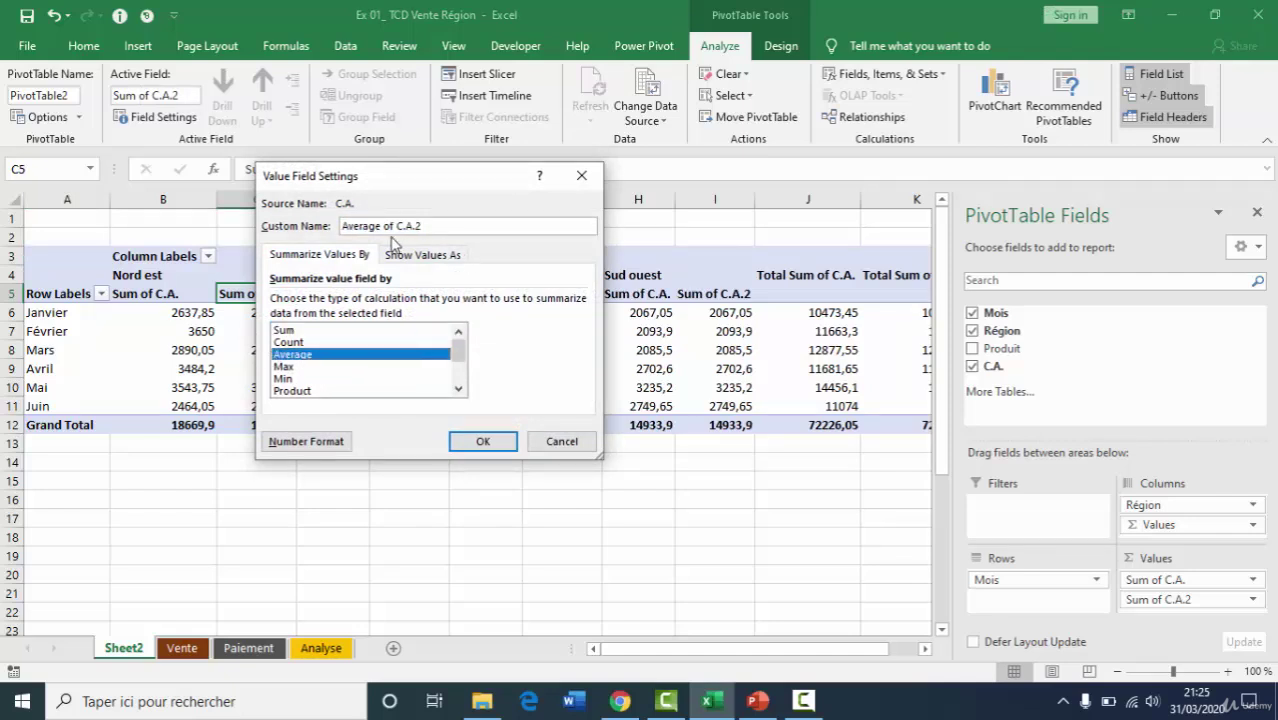
{"action": "left_click_drag", "start_coordinate": [416, 225], "coordinate": [268, 221]}
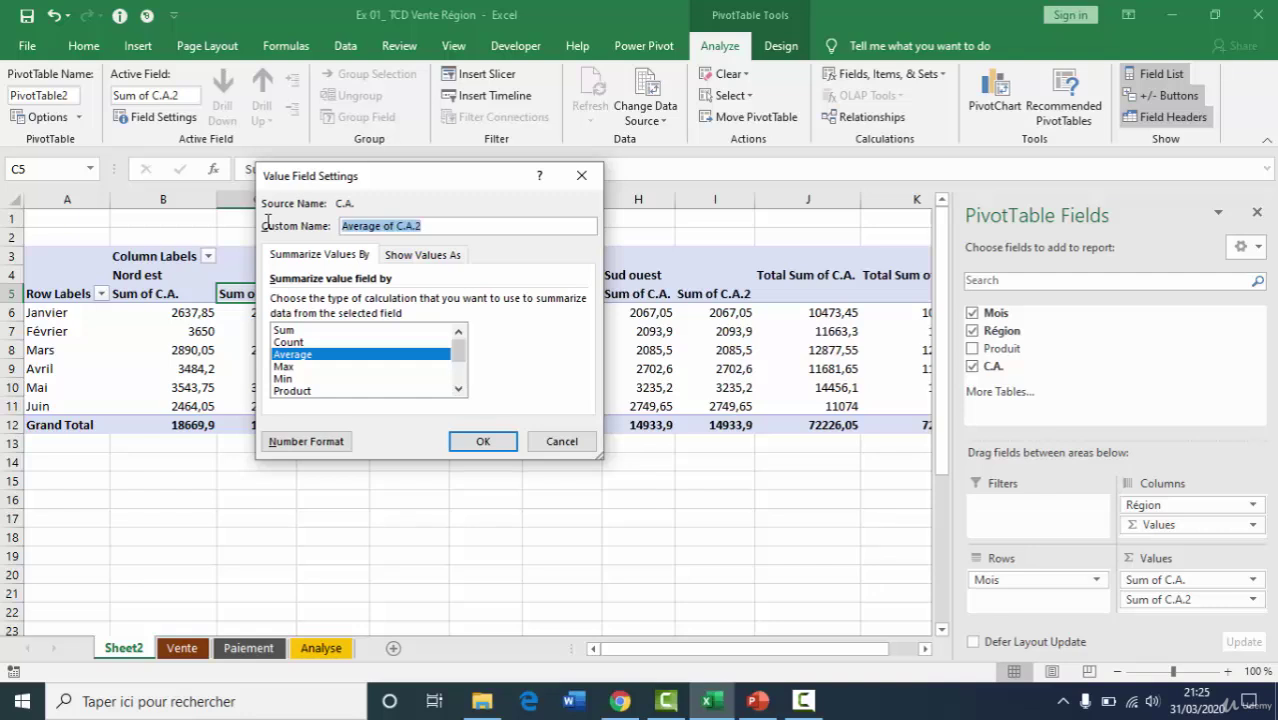
{"action": "type", "text": "Moyenne CA"}
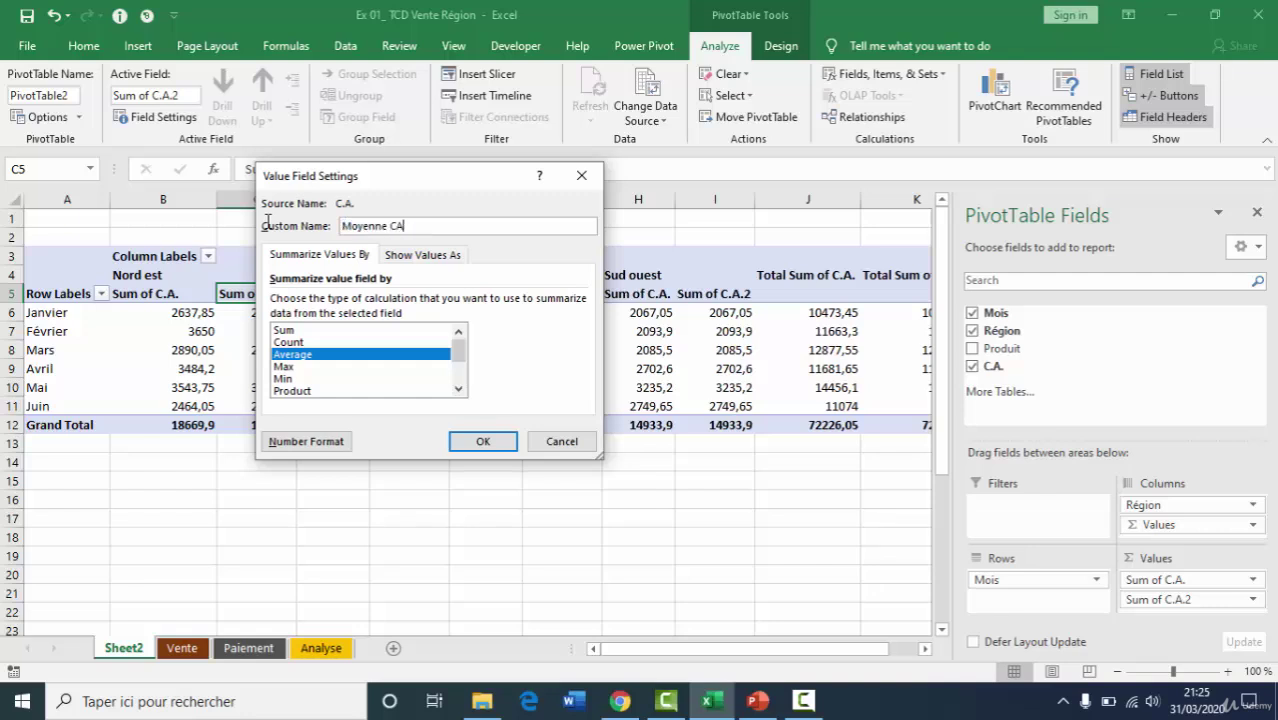
{"action": "key", "text": "Return"}
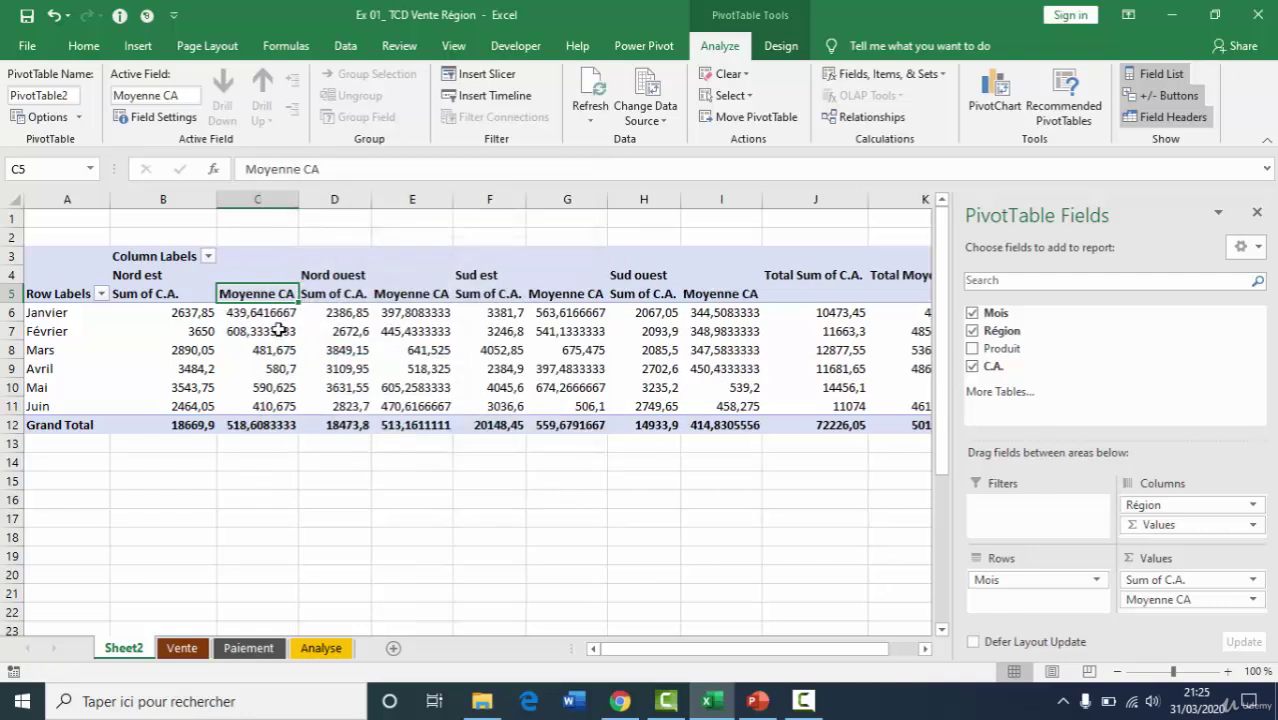
Step: Rename the summed C.A. value field as Total CA
{"action": "double_click", "coordinate": [162, 294]}
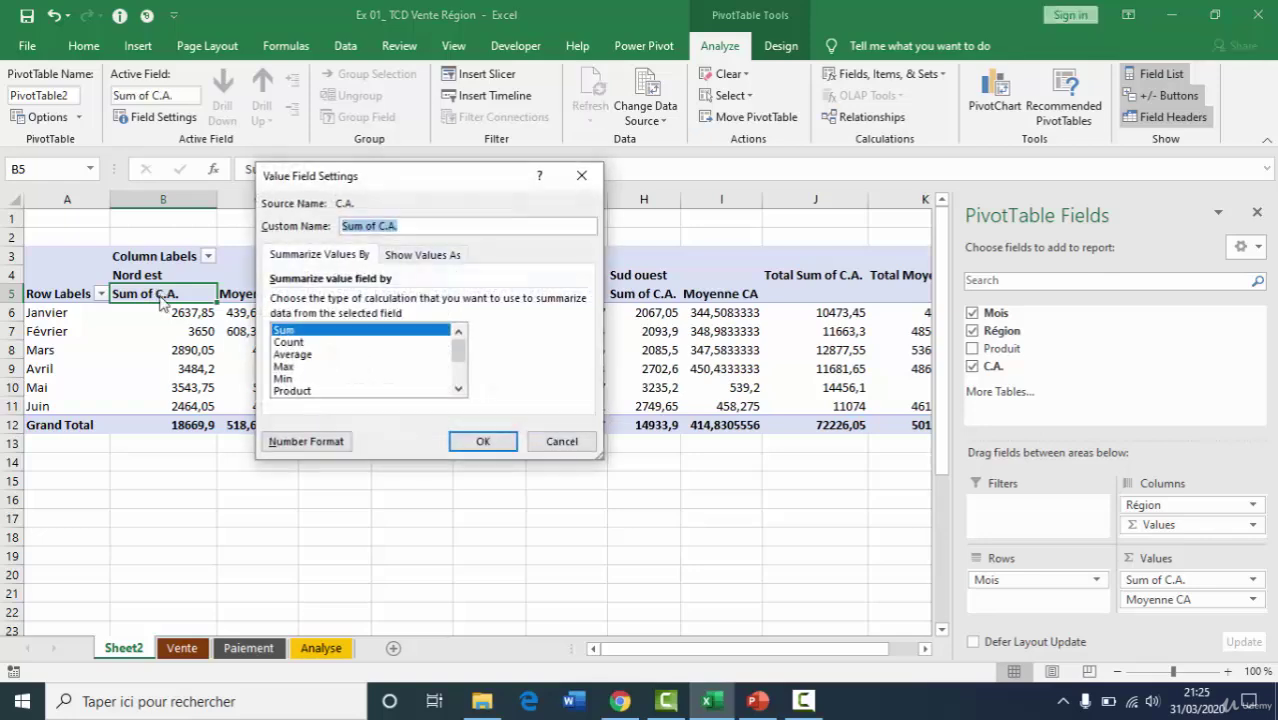
{"action": "type", "text": "Total CA"}
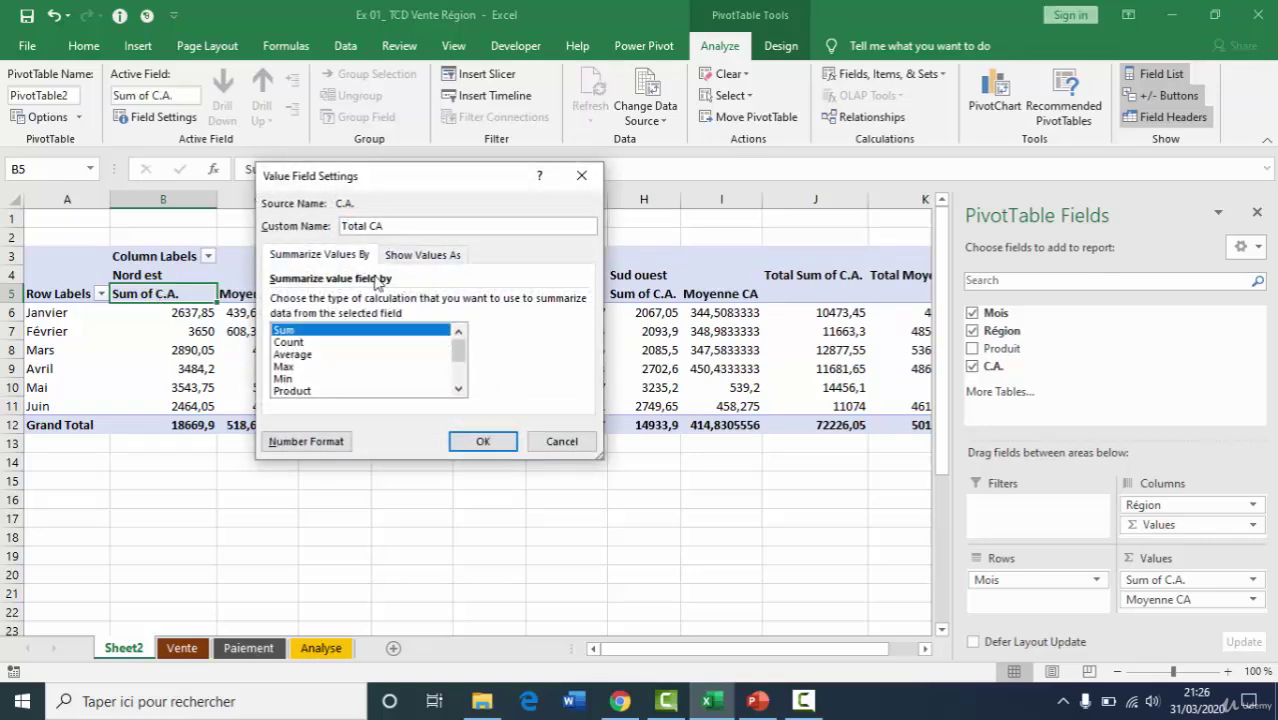
{"action": "key", "text": "Return"}
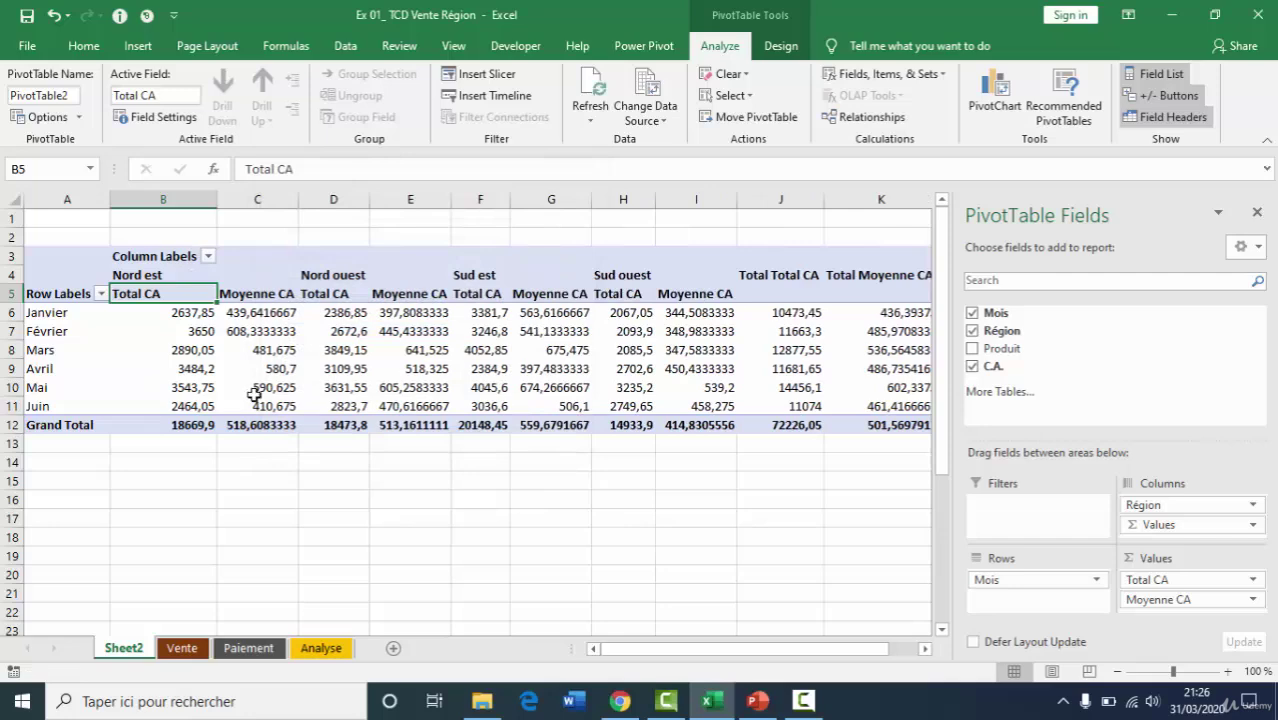
Step: Move Région from the columns to the rows of the PivotTable, placing it above Mois
{"action": "mouse_move", "coordinate": [254, 395]}
{"action": "left_click_drag", "start_coordinate": [1178, 504], "coordinate": [1008, 612]}
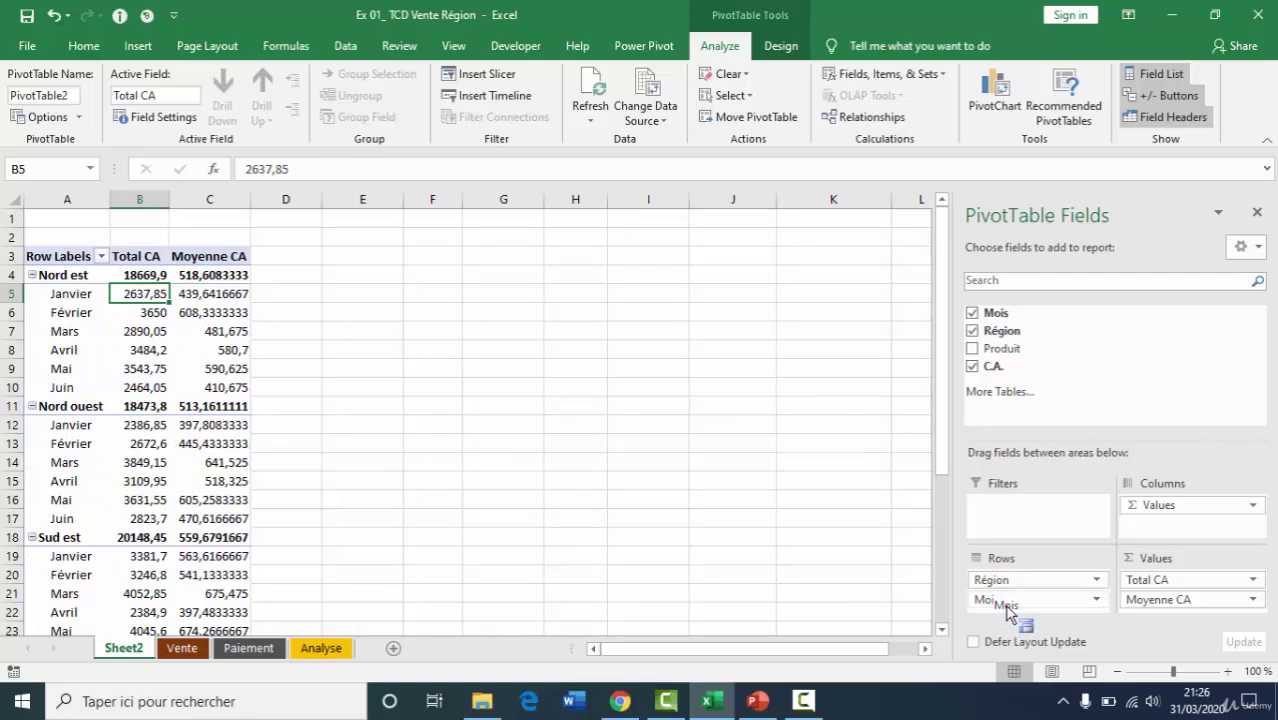
{"action": "left_click_drag", "start_coordinate": [1006, 611], "coordinate": [1006, 611]}
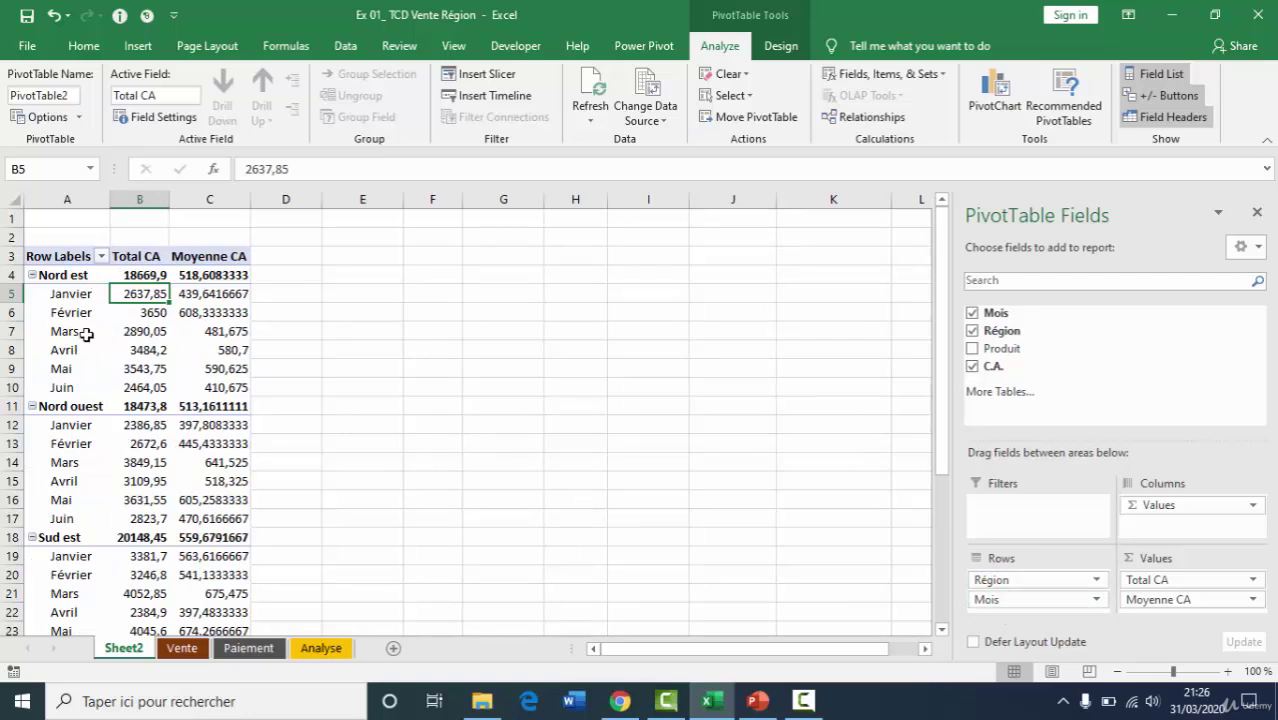
Step: Review the Total CA and Moyenne CA columns against the questions listed on the Vente sheet
{"action": "left_click", "coordinate": [143, 199]}
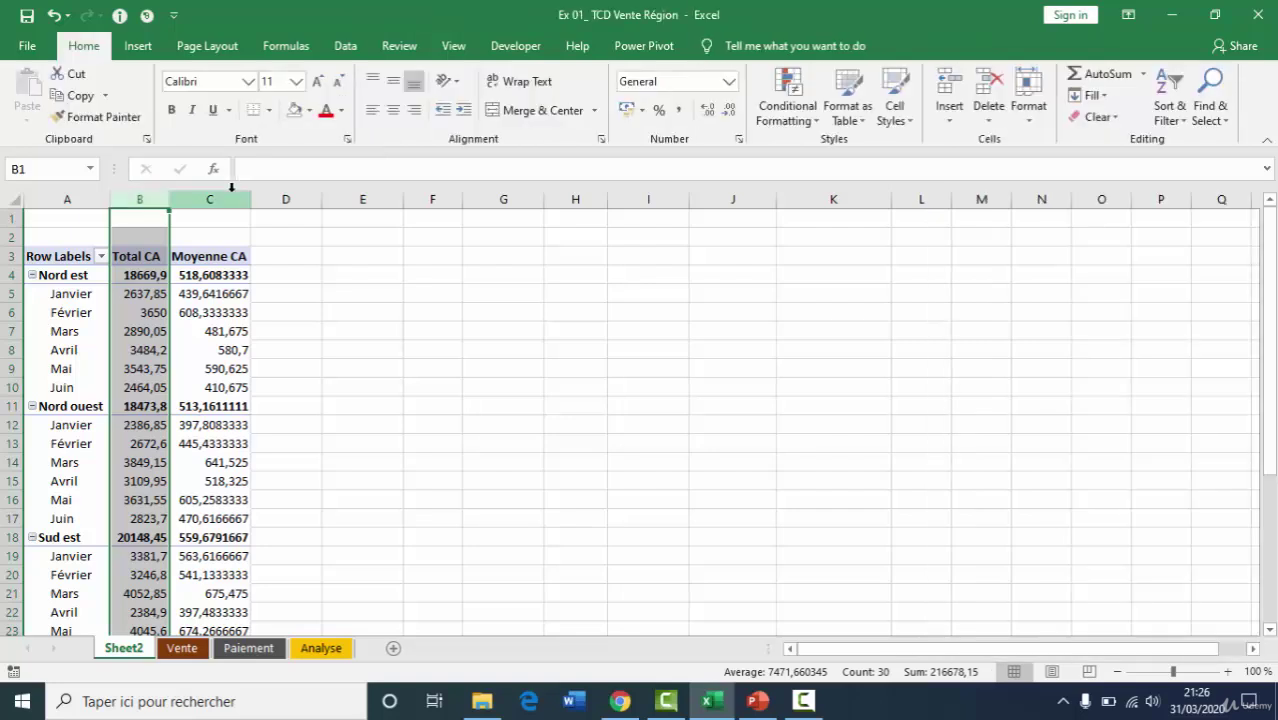
{"action": "left_click_drag", "start_coordinate": [209, 199], "coordinate": [248, 220]}
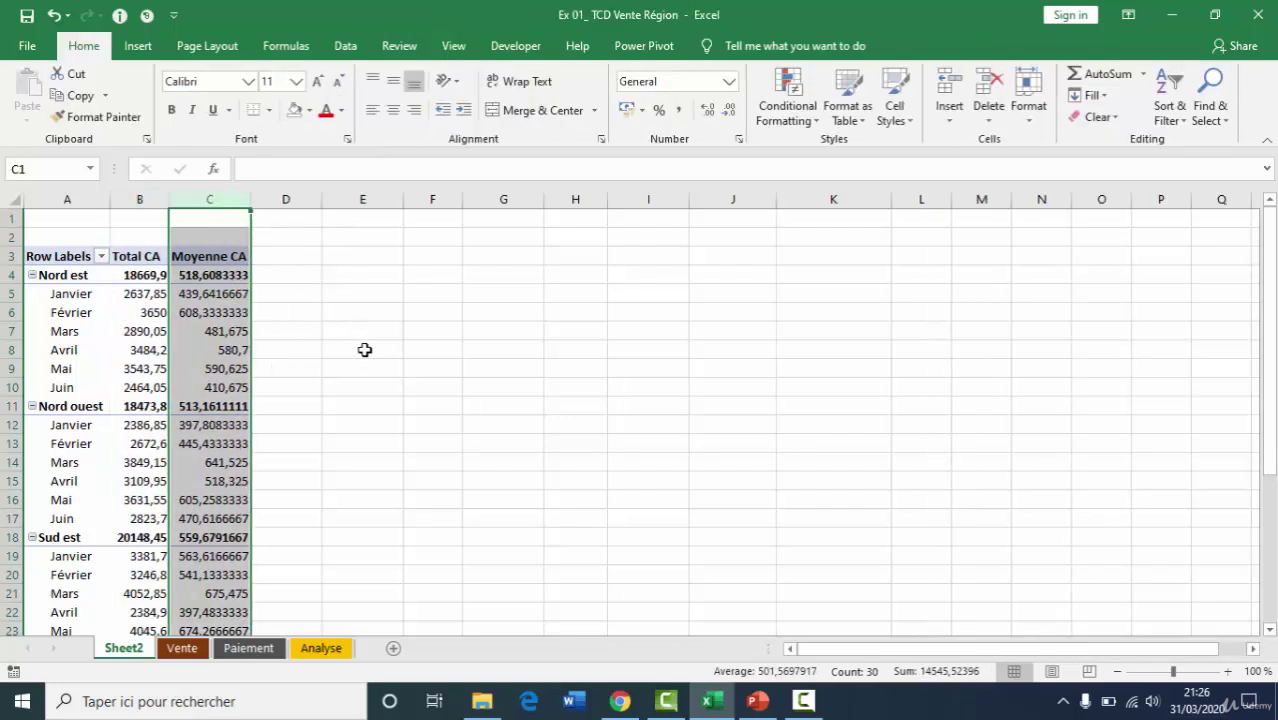
{"action": "left_click", "coordinate": [186, 649]}
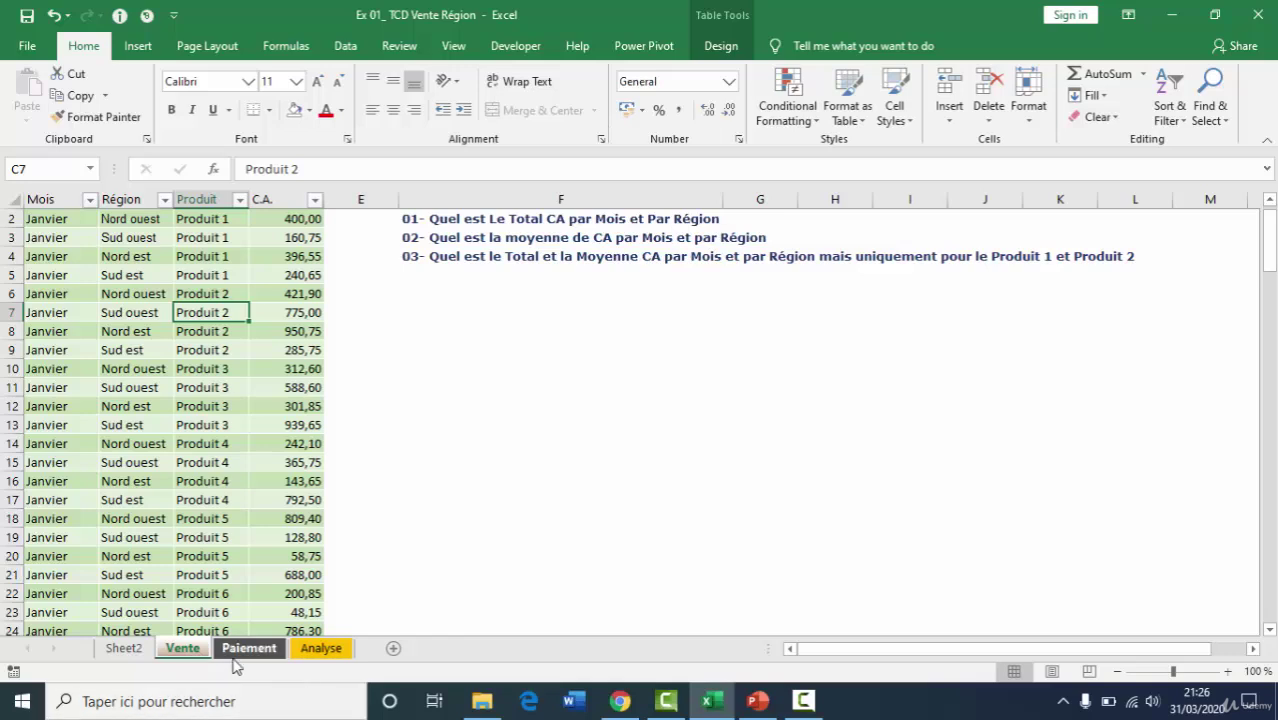
{"action": "left_click", "coordinate": [124, 648]}
Step: Add Produit as a report filter of the PivotTable
{"action": "left_click", "coordinate": [208, 354]}
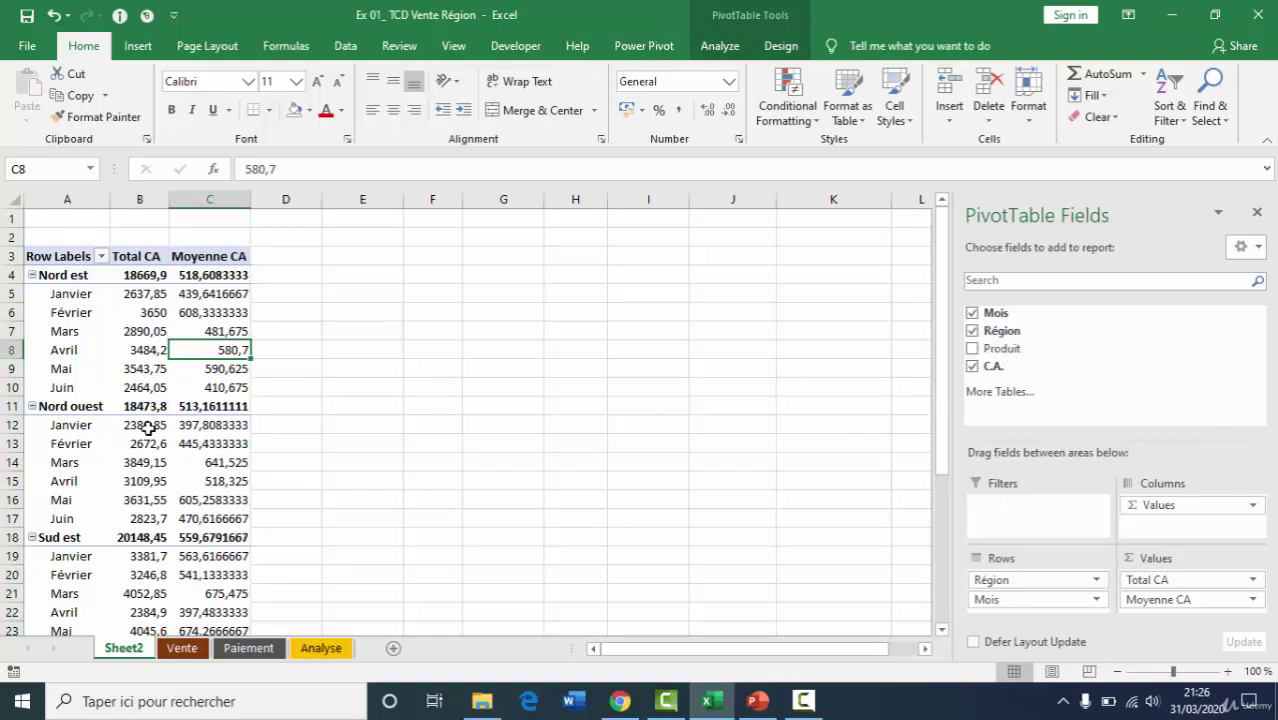
{"action": "mouse_move", "coordinate": [148, 428]}
{"action": "left_click_drag", "start_coordinate": [1016, 359], "coordinate": [1016, 531]}
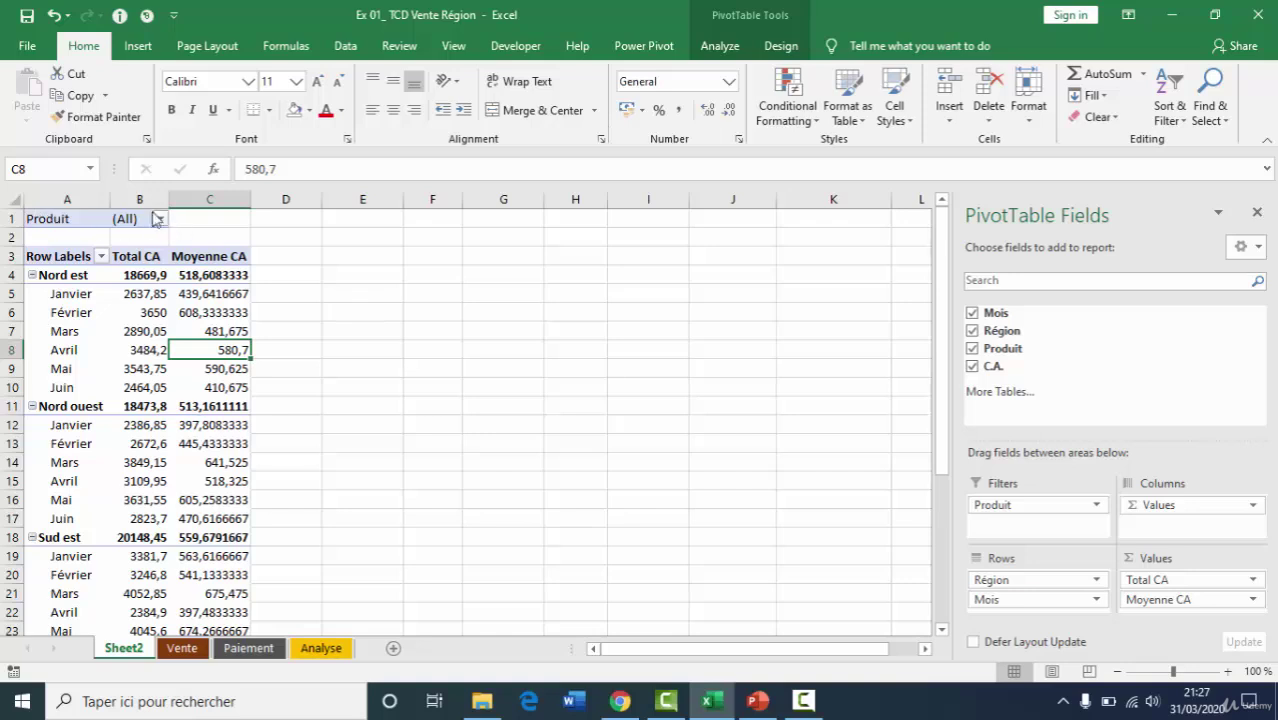
Step: Filter the PivotTable's Produit report filter to show only Produit 1 and Produit 2, allowing multiple items
{"action": "left_click", "coordinate": [160, 219]}
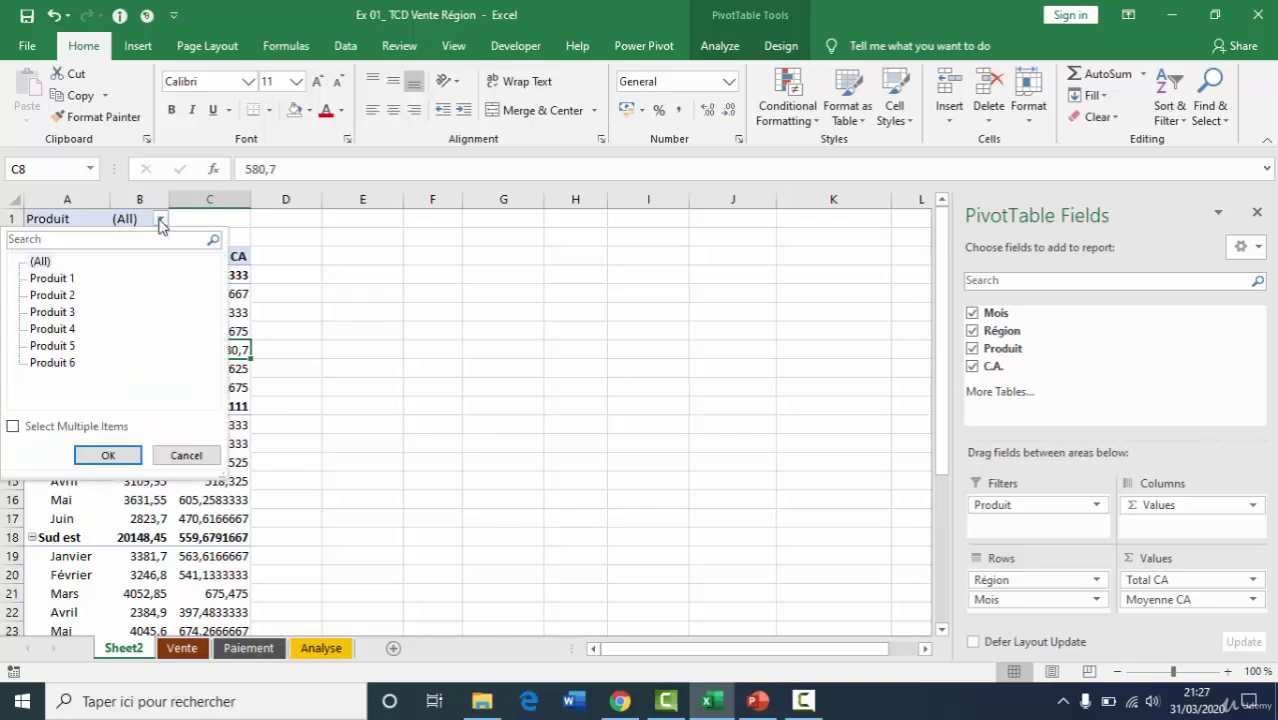
{"action": "left_click", "coordinate": [13, 427]}
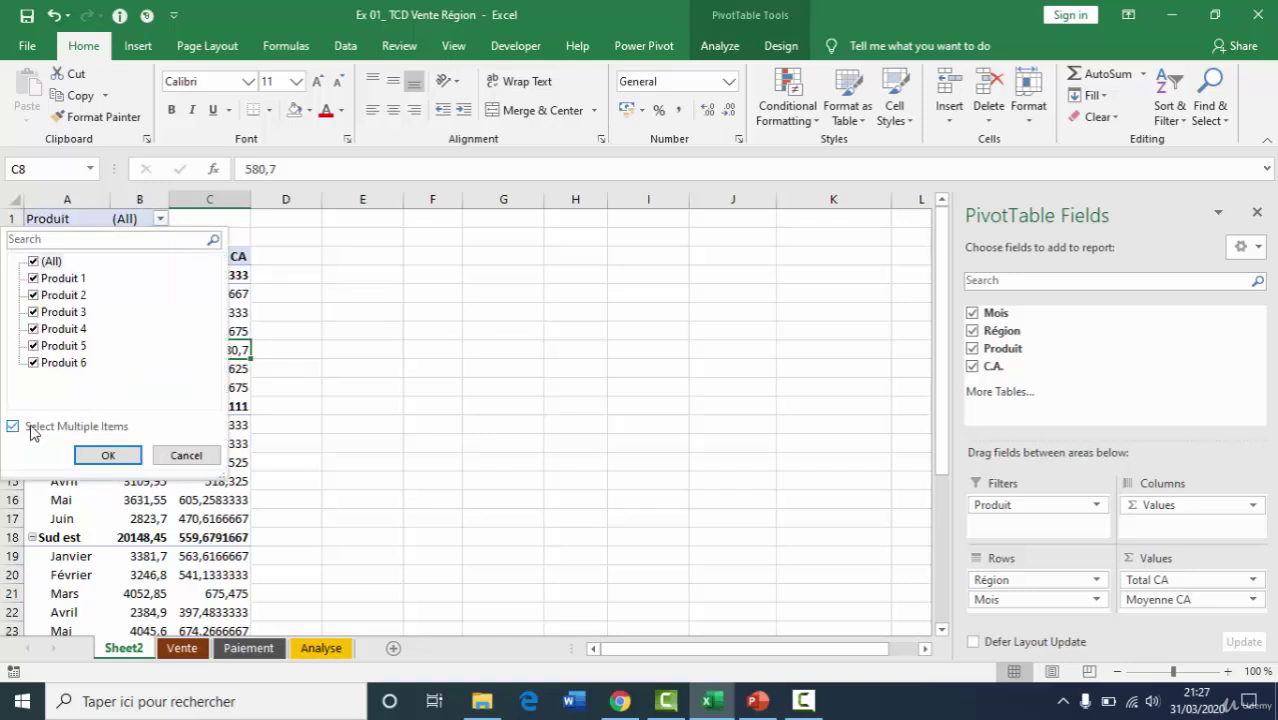
{"action": "left_click", "coordinate": [43, 264]}
{"action": "left_click", "coordinate": [33, 262]}
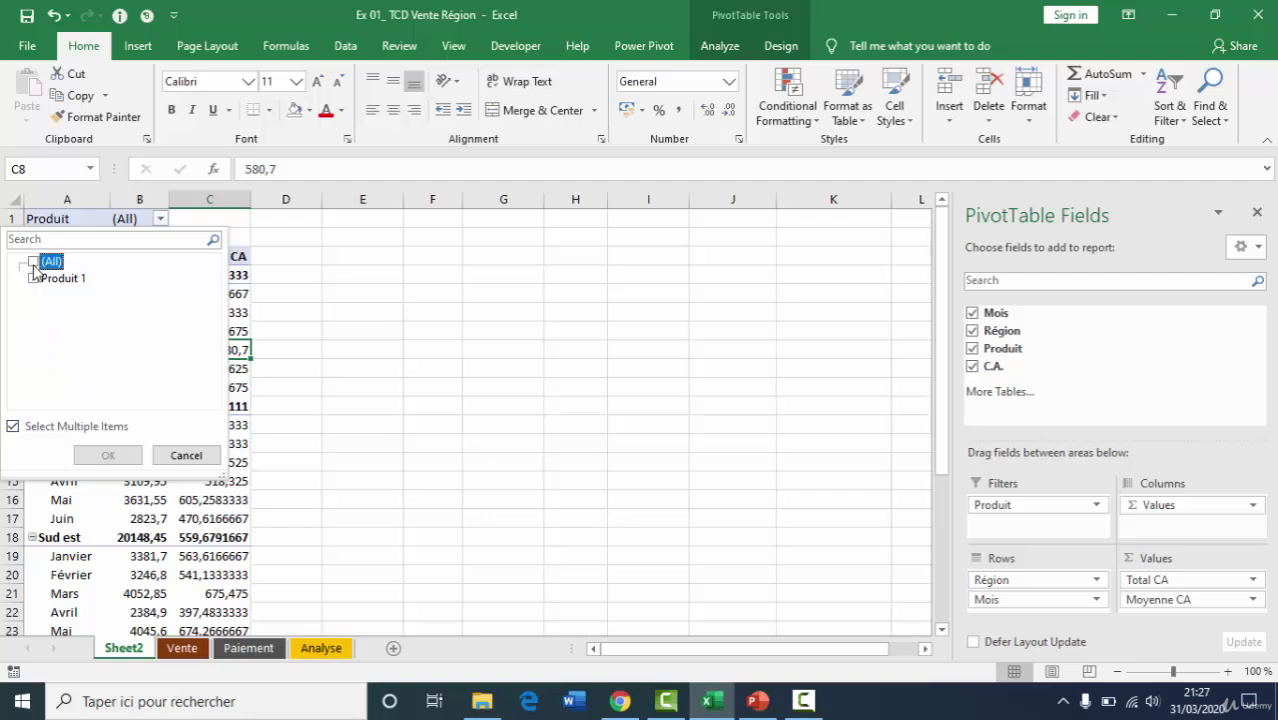
{"action": "left_click", "coordinate": [33, 280]}
{"action": "left_click", "coordinate": [34, 295]}
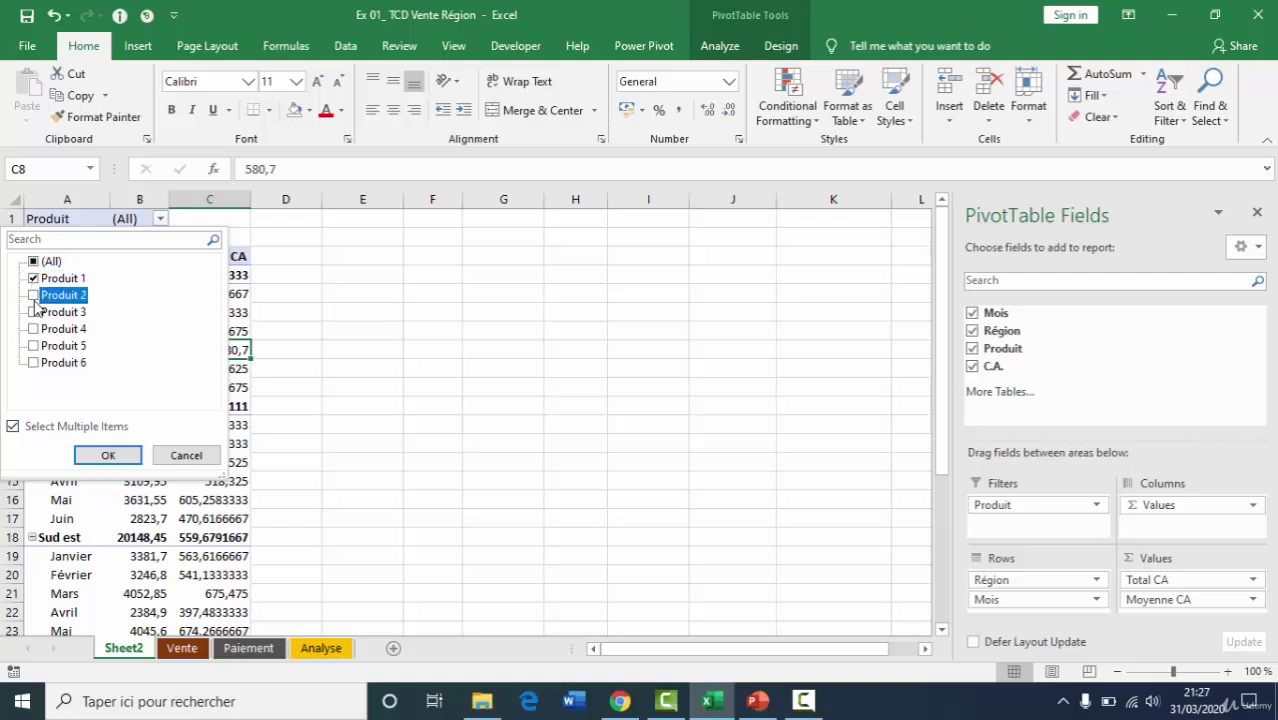
{"action": "left_click", "coordinate": [102, 456]}
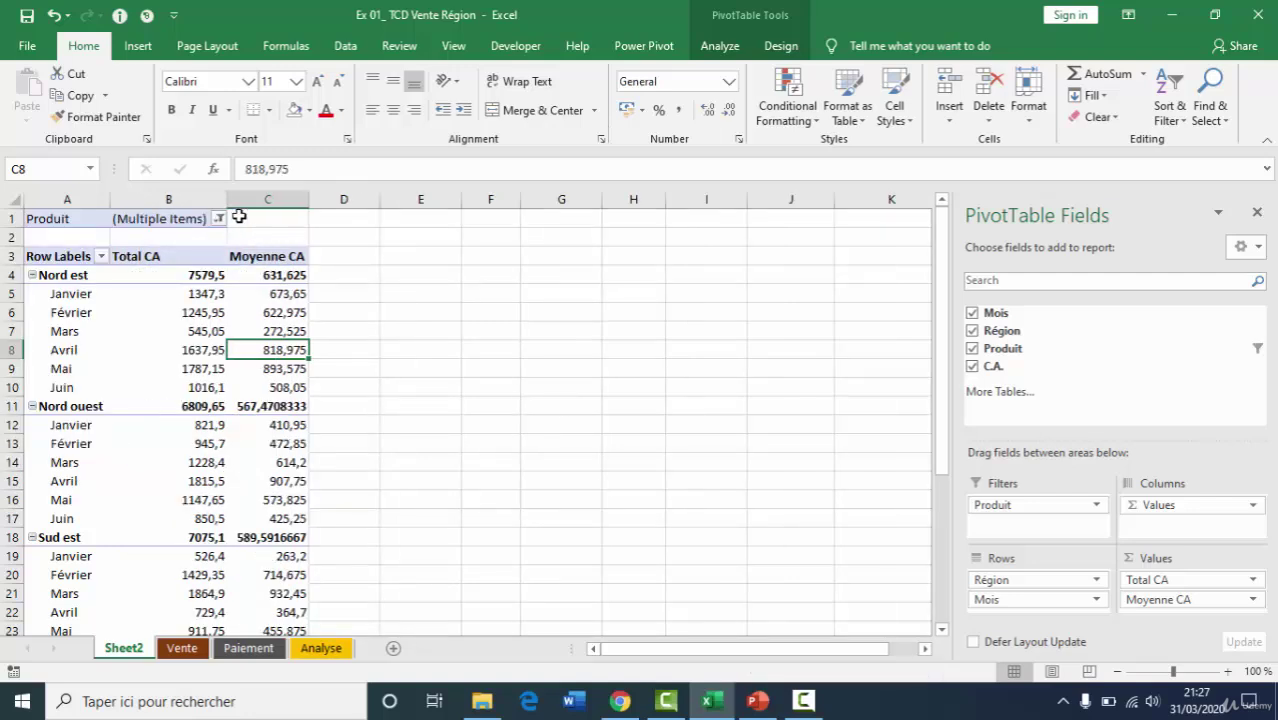
{"action": "left_click", "coordinate": [222, 276]}
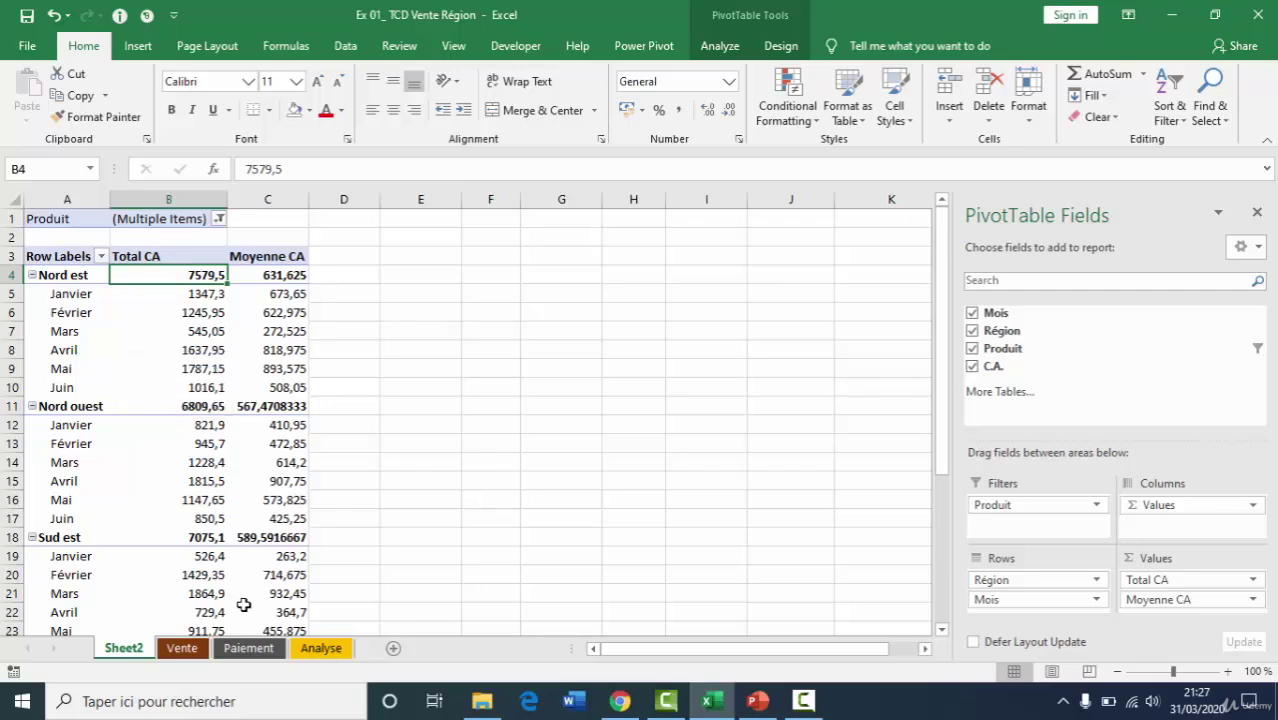
Step: Compare the columns of the Paiement table with the analysis questions listed on the Analyse sheet
{"action": "left_click", "coordinate": [248, 647]}
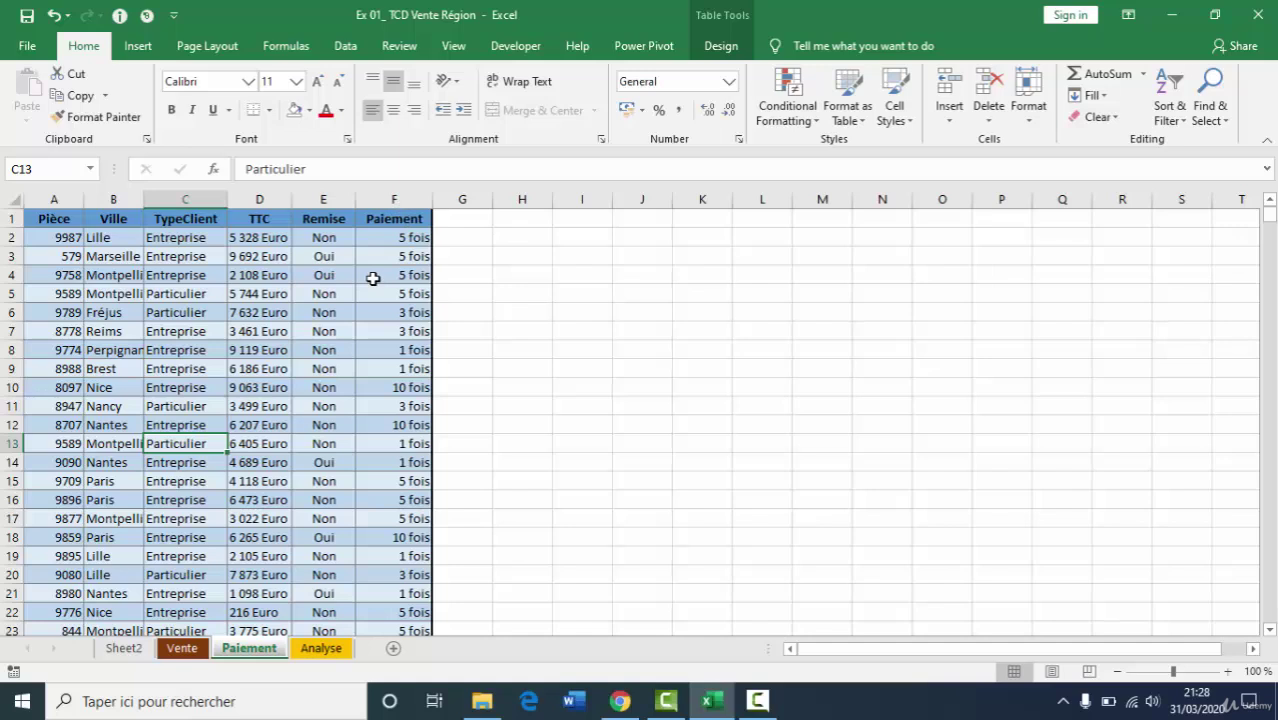
{"action": "left_click", "coordinate": [321, 650]}
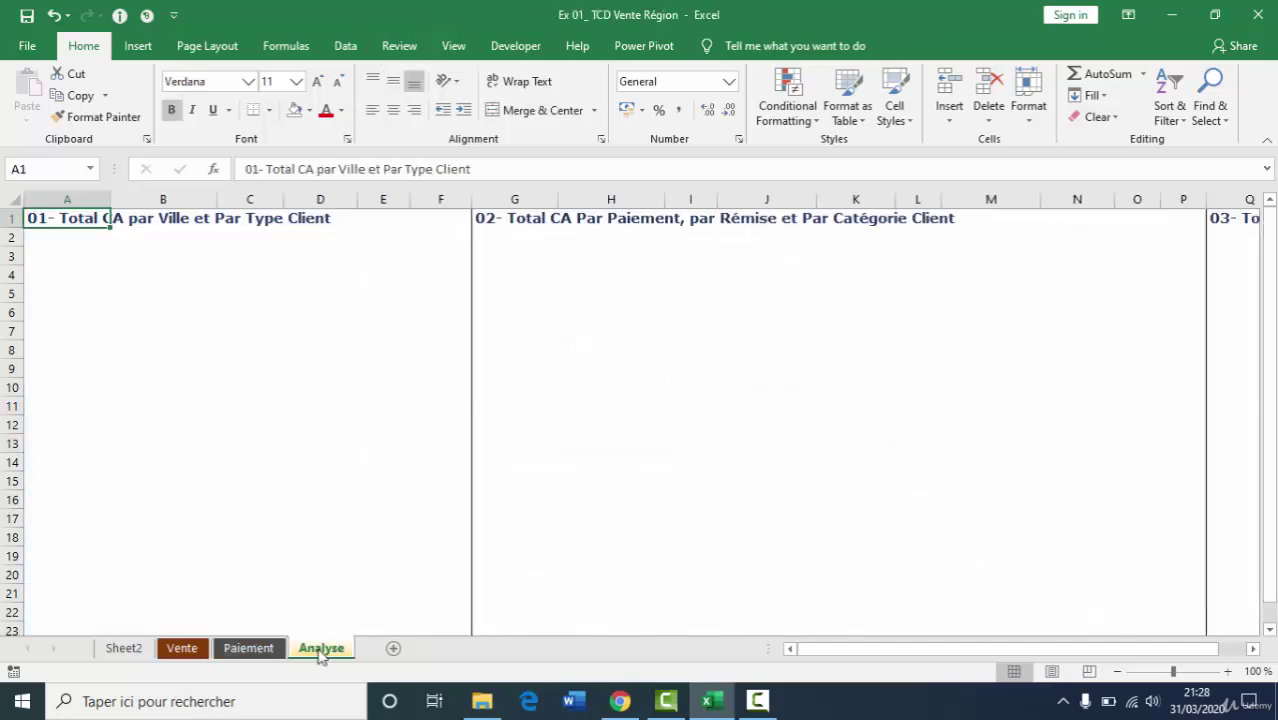
{"action": "left_click", "coordinate": [163, 240]}
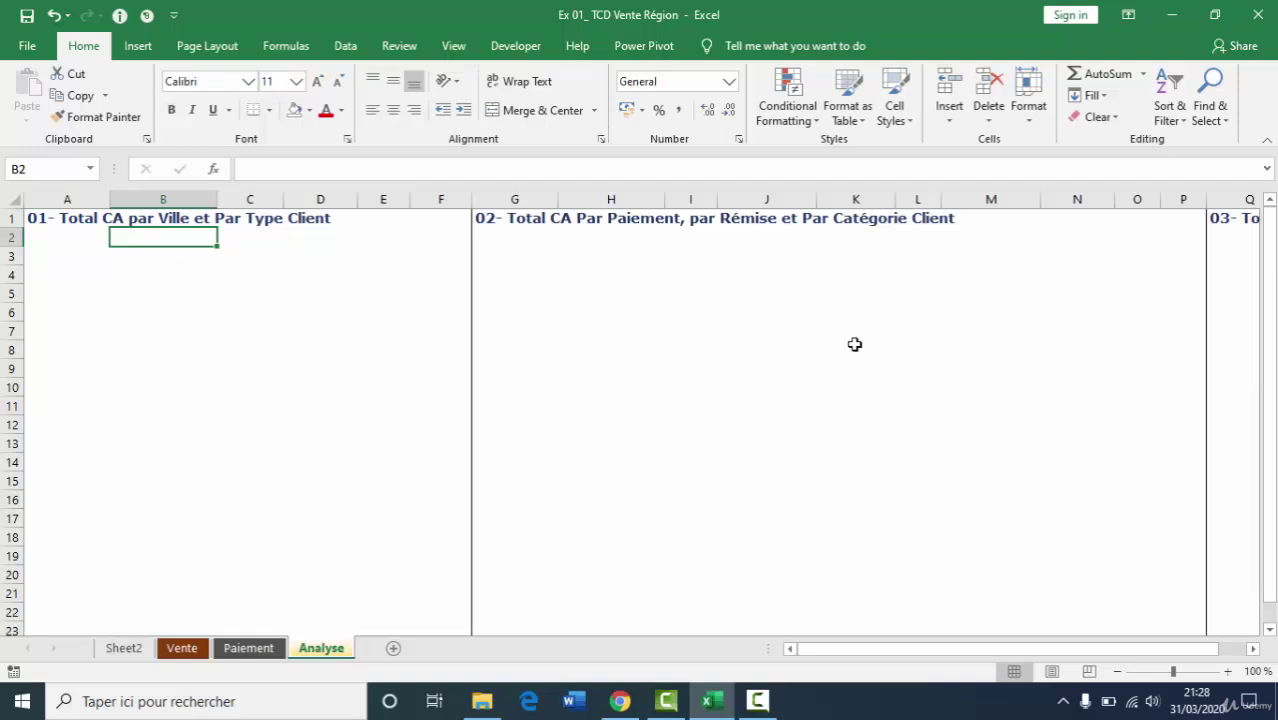
{"action": "key", "text": "ctrl+Page_Up"}
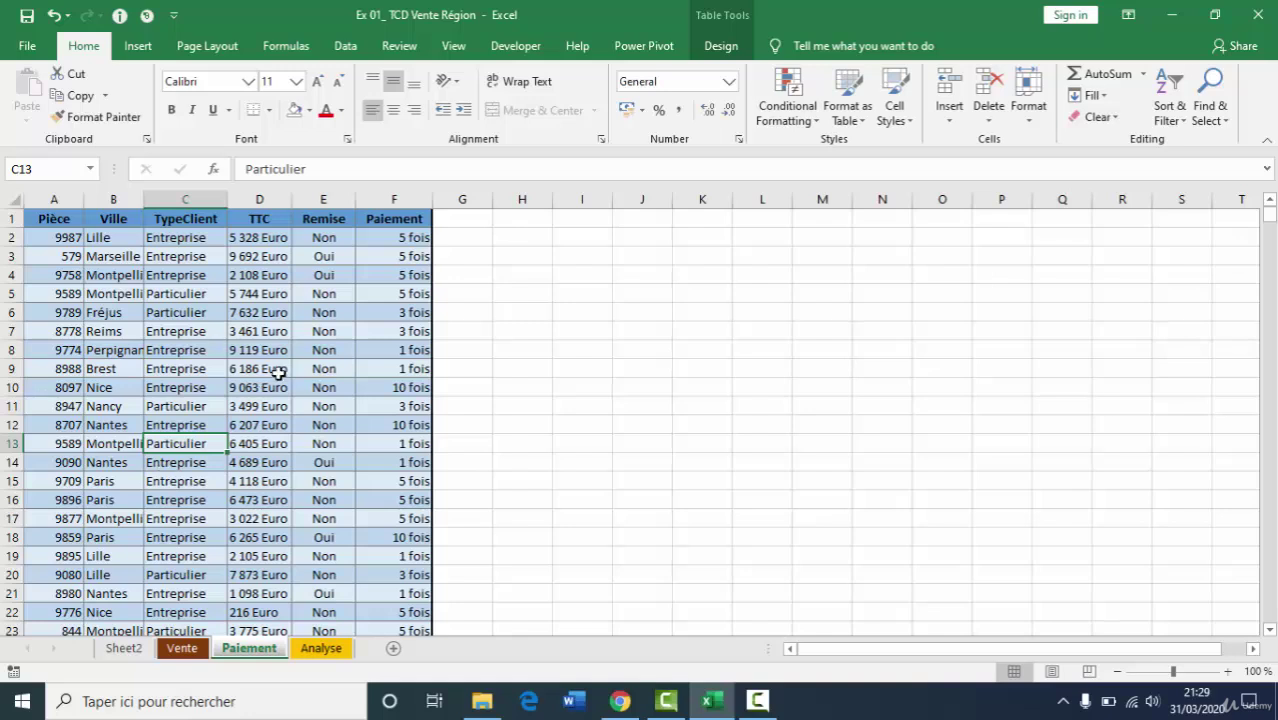
{"action": "left_click", "coordinate": [119, 308]}
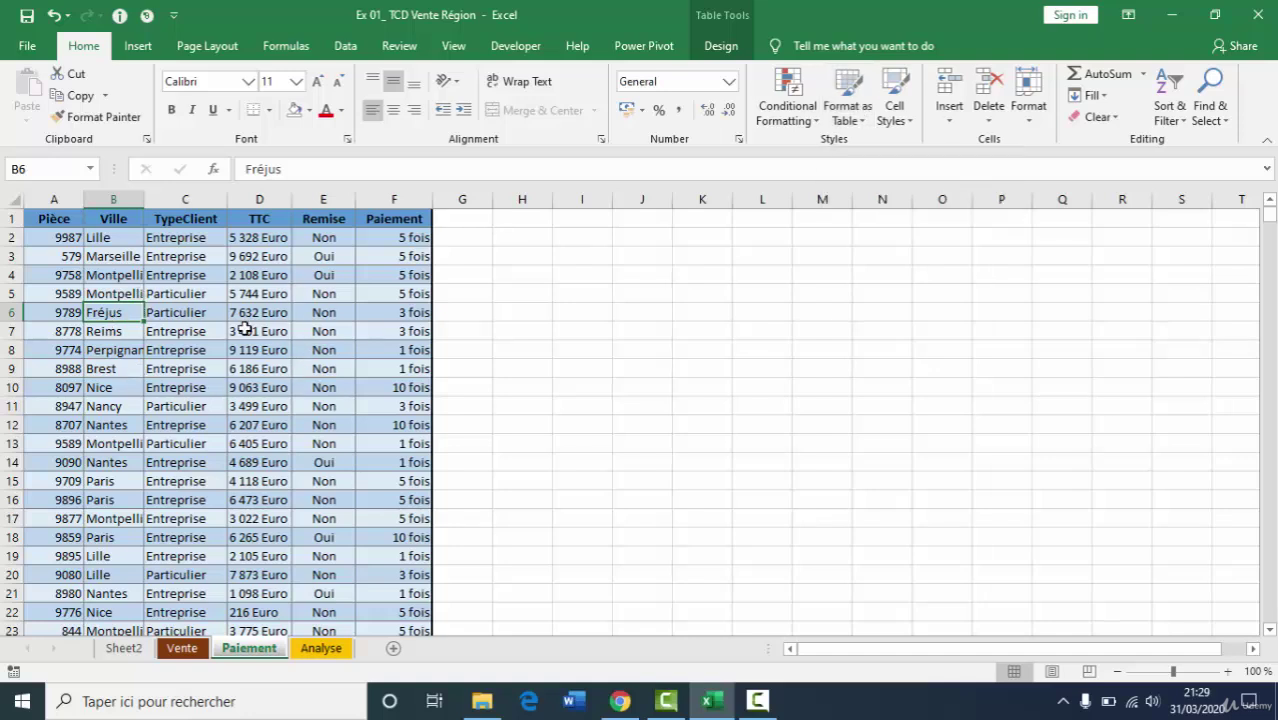
{"action": "left_click", "coordinate": [320, 648]}
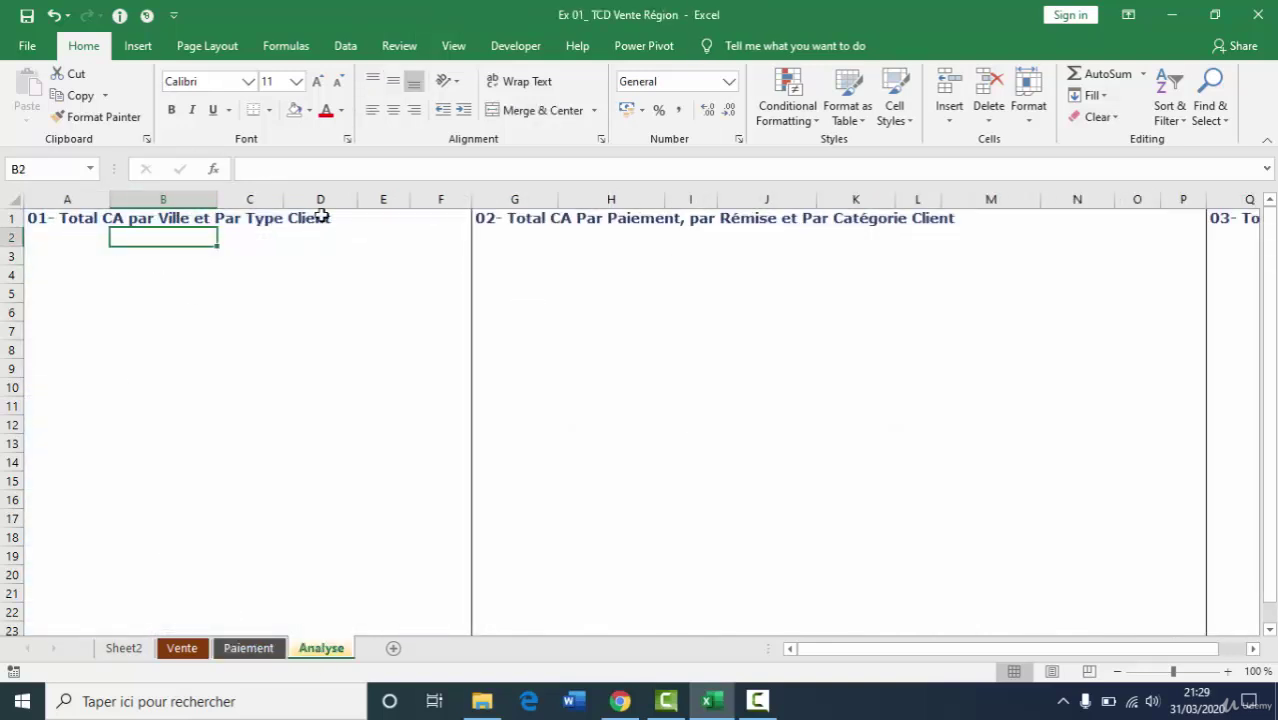
{"action": "left_click", "coordinate": [250, 649]}
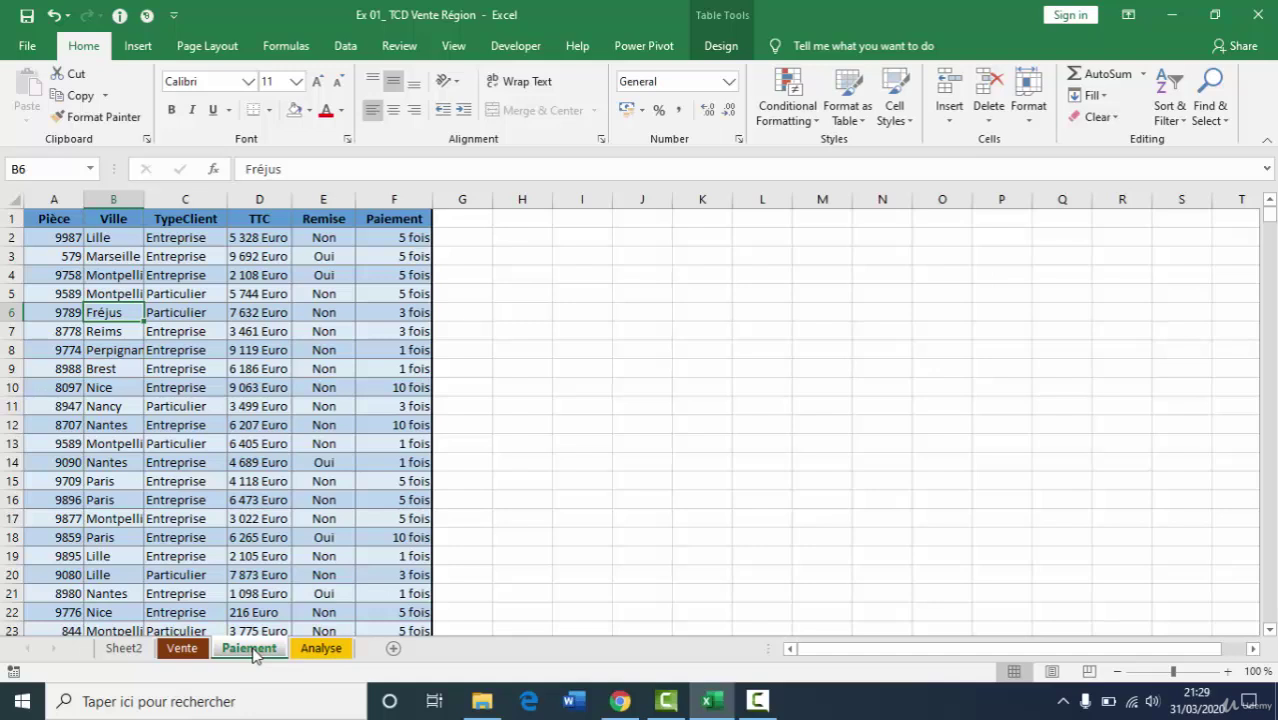
Step: Insert a PivotChart from the Paiement sheet's Table1 at cell A3 of the Analyse sheet, and move the chart beside its PivotTable
{"action": "left_click", "coordinate": [166, 366]}
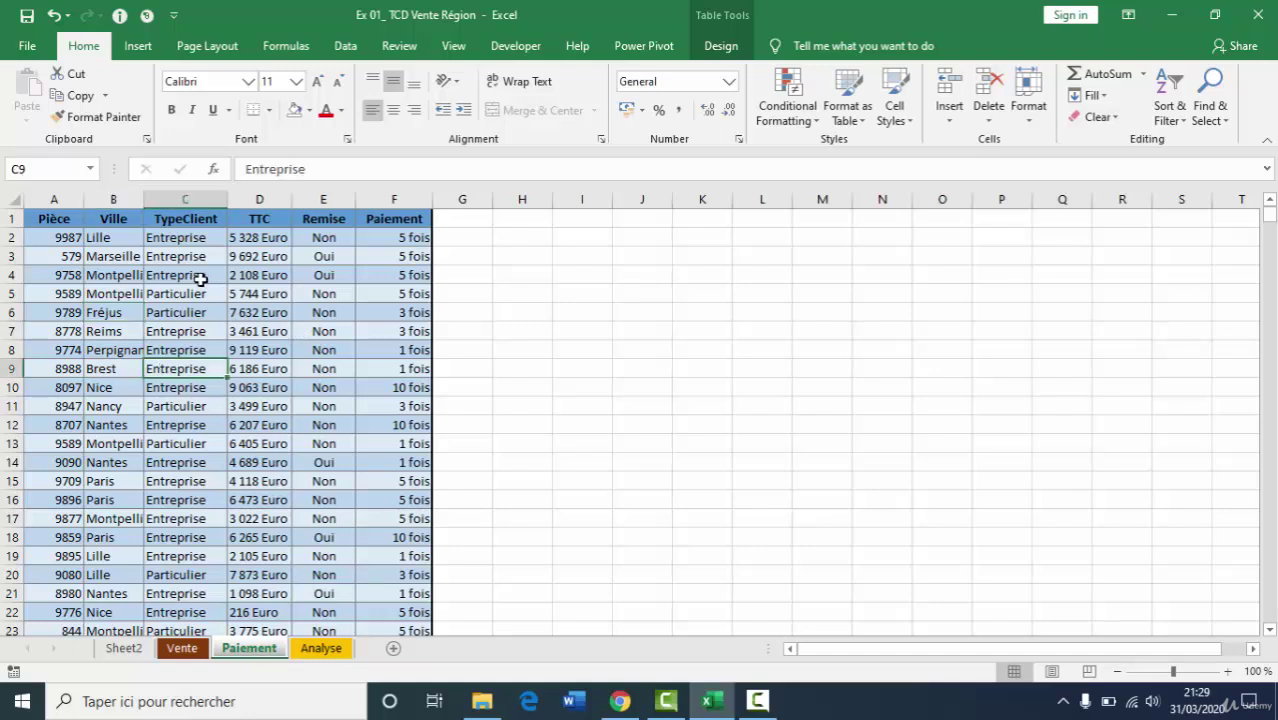
{"action": "left_click", "coordinate": [139, 52]}
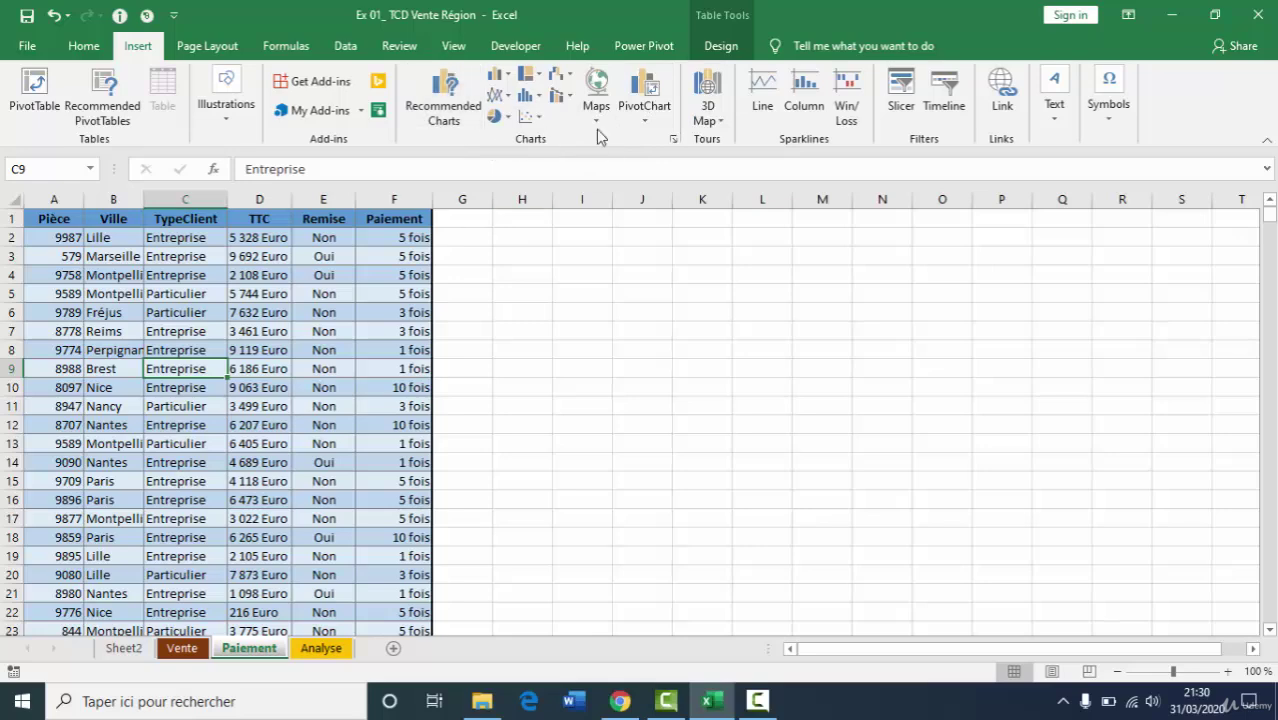
{"action": "left_click", "coordinate": [648, 118]}
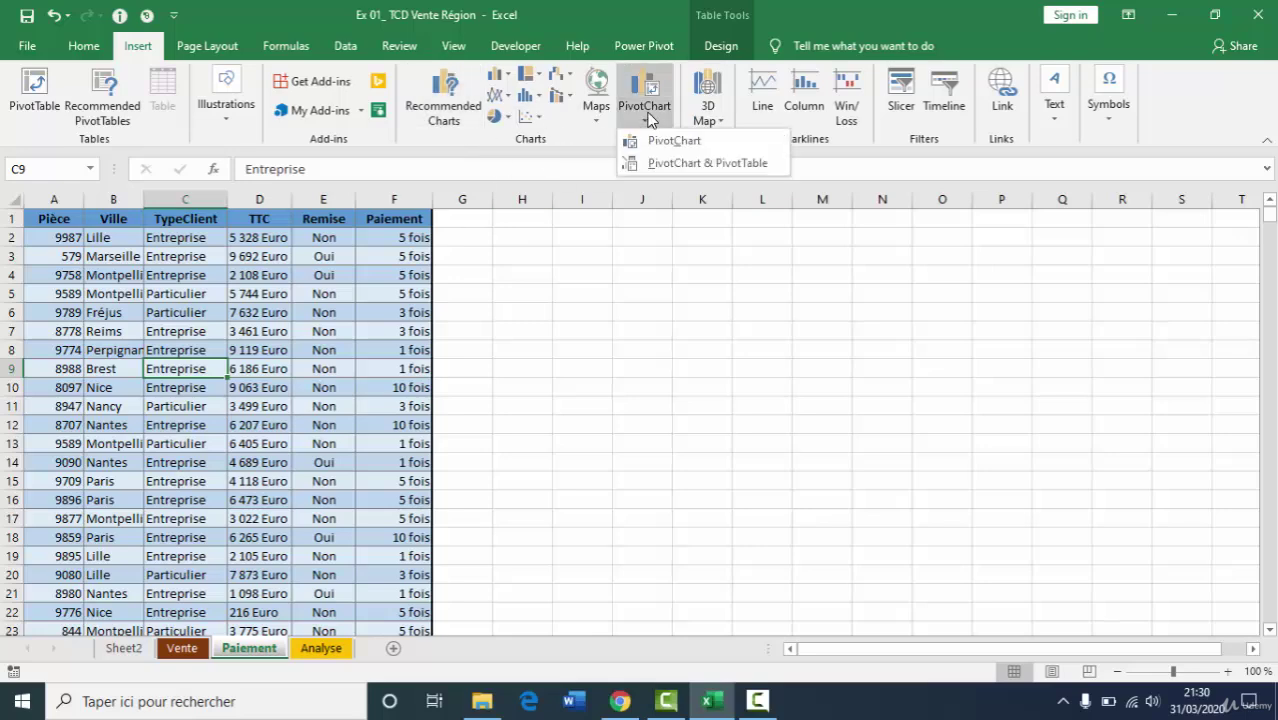
{"action": "left_click", "coordinate": [668, 141]}
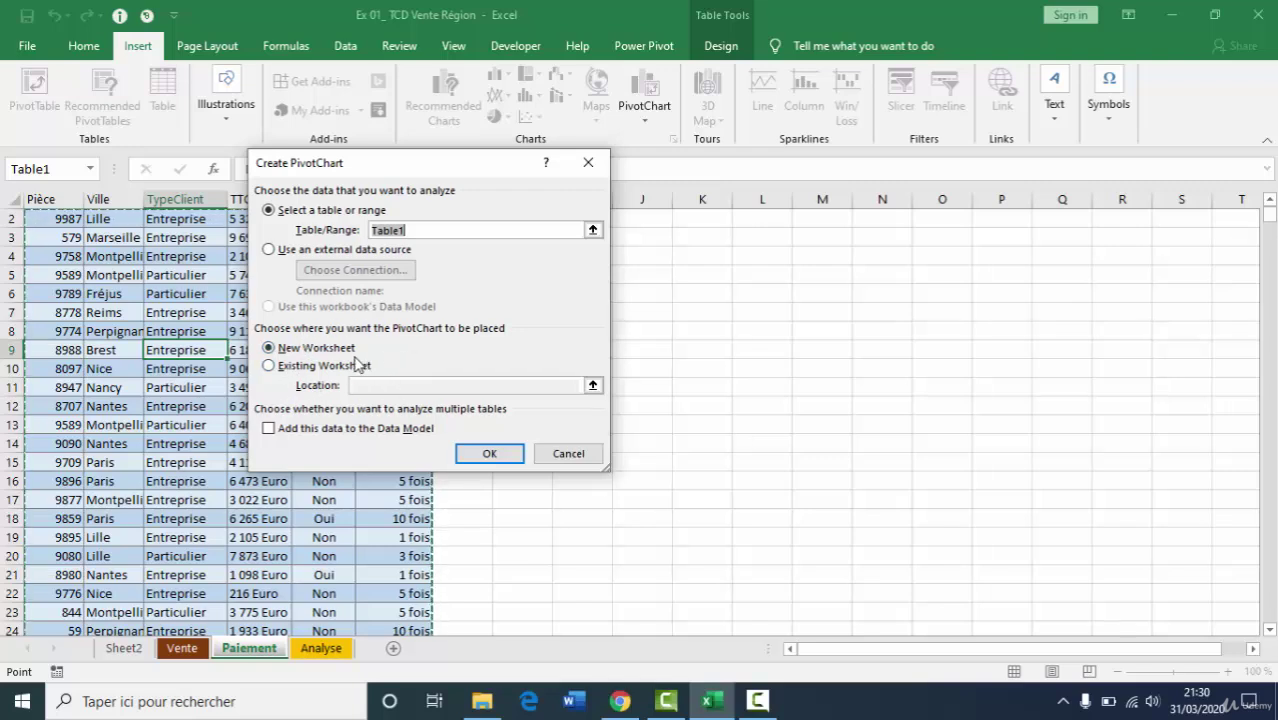
{"action": "left_click", "coordinate": [294, 372]}
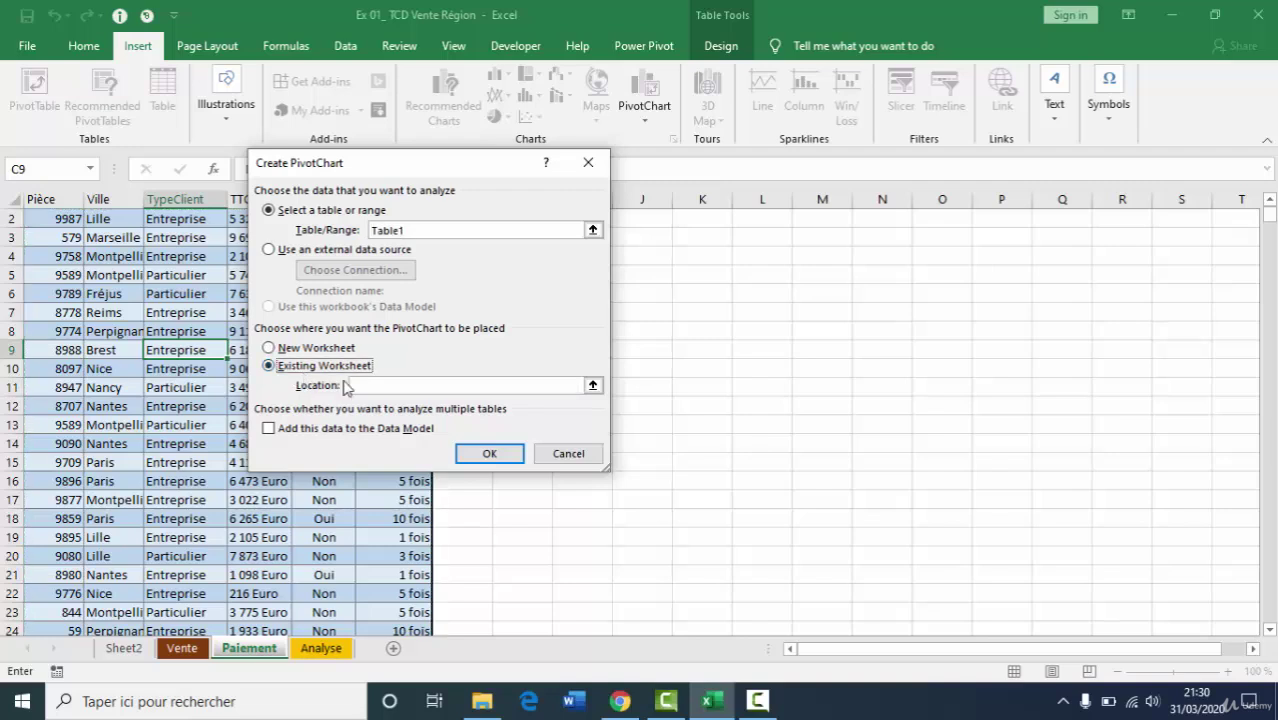
{"action": "left_click", "coordinate": [379, 385]}
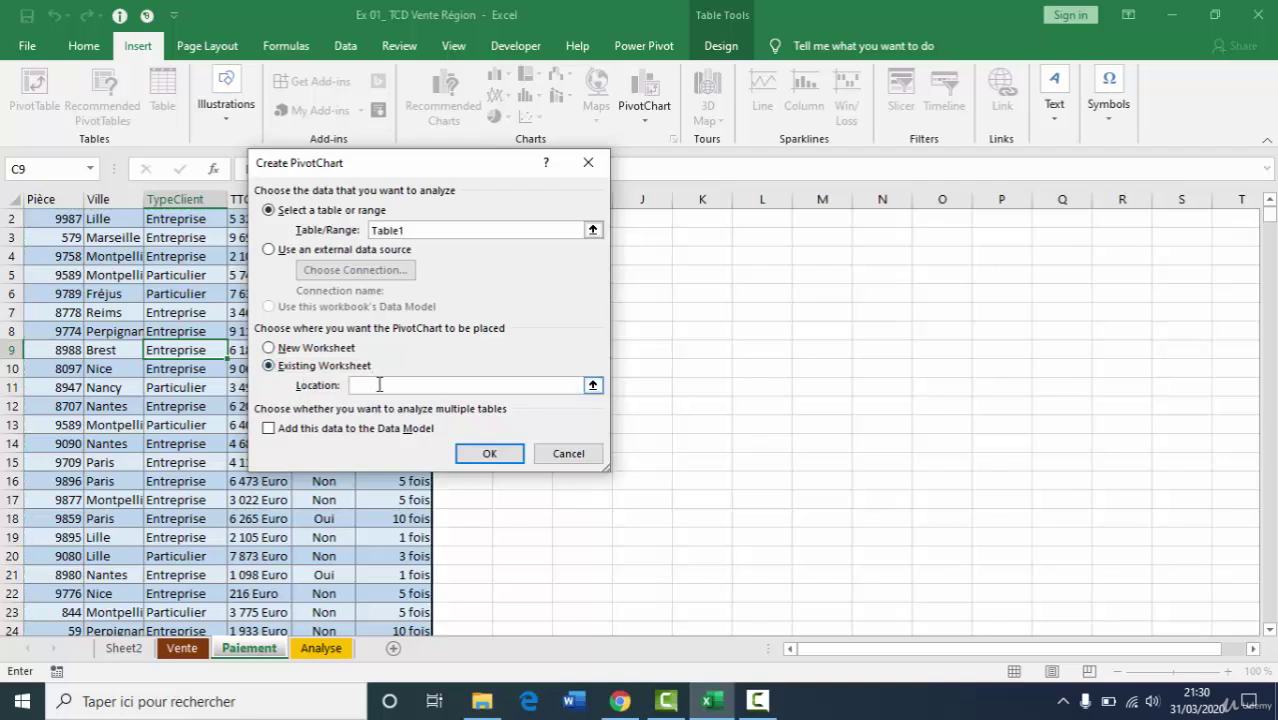
{"action": "left_click", "coordinate": [331, 649]}
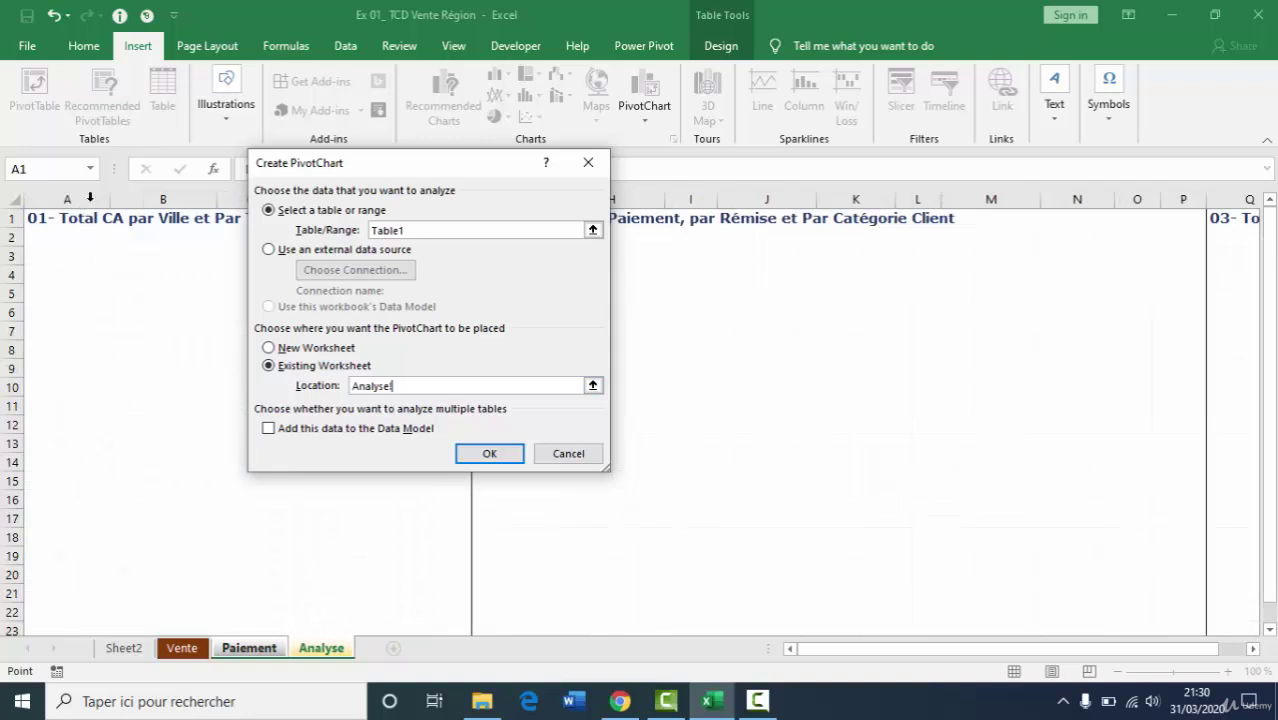
{"action": "left_click", "coordinate": [62, 258]}
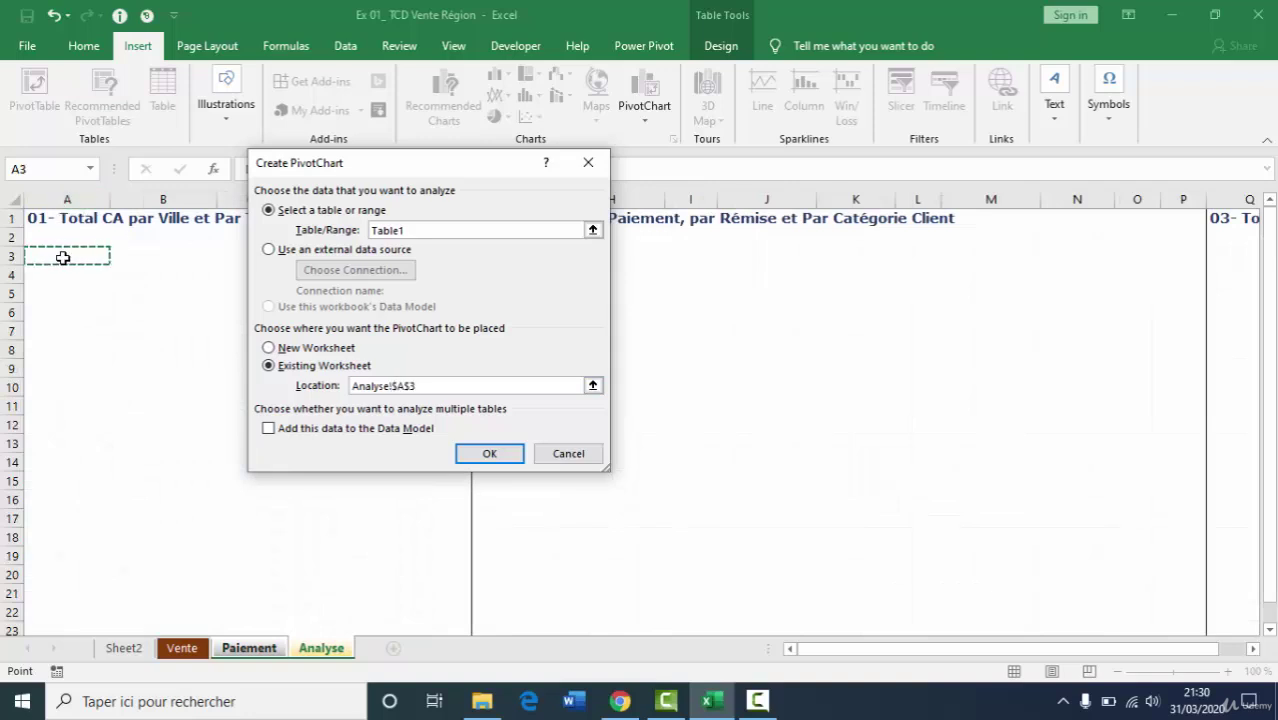
{"action": "left_click", "coordinate": [499, 456]}
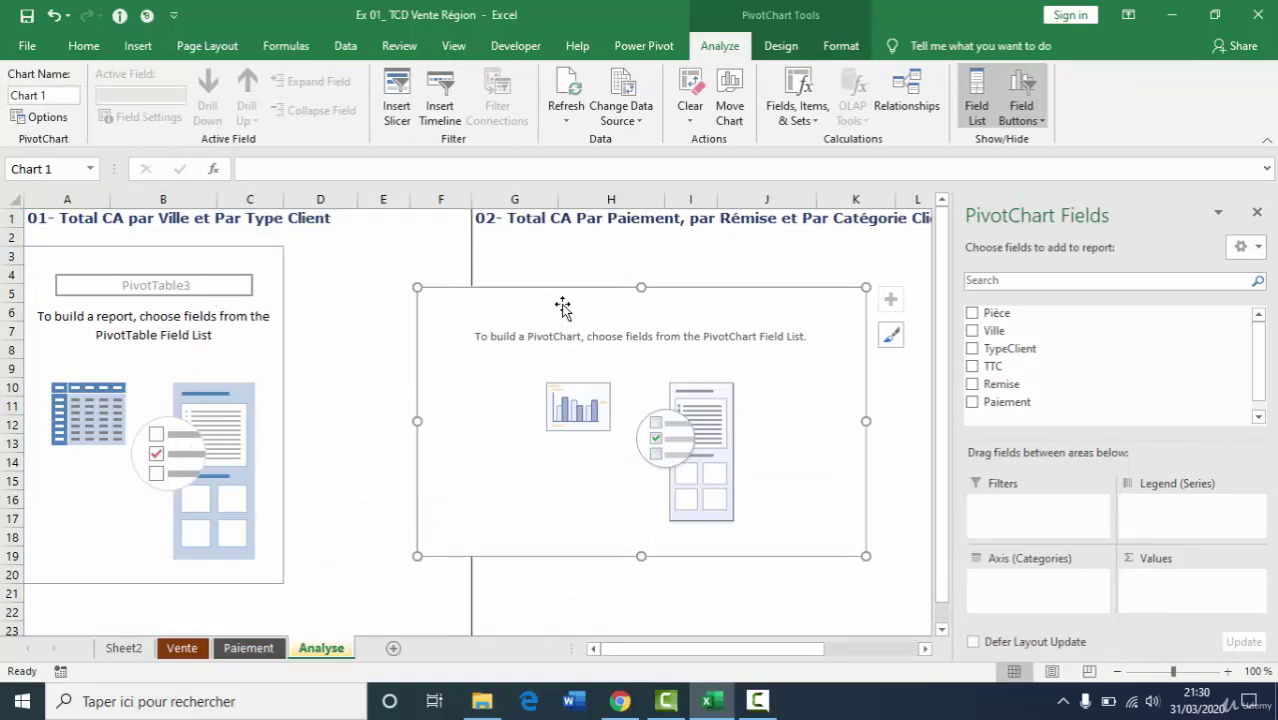
{"action": "left_click_drag", "start_coordinate": [562, 305], "coordinate": [436, 286]}
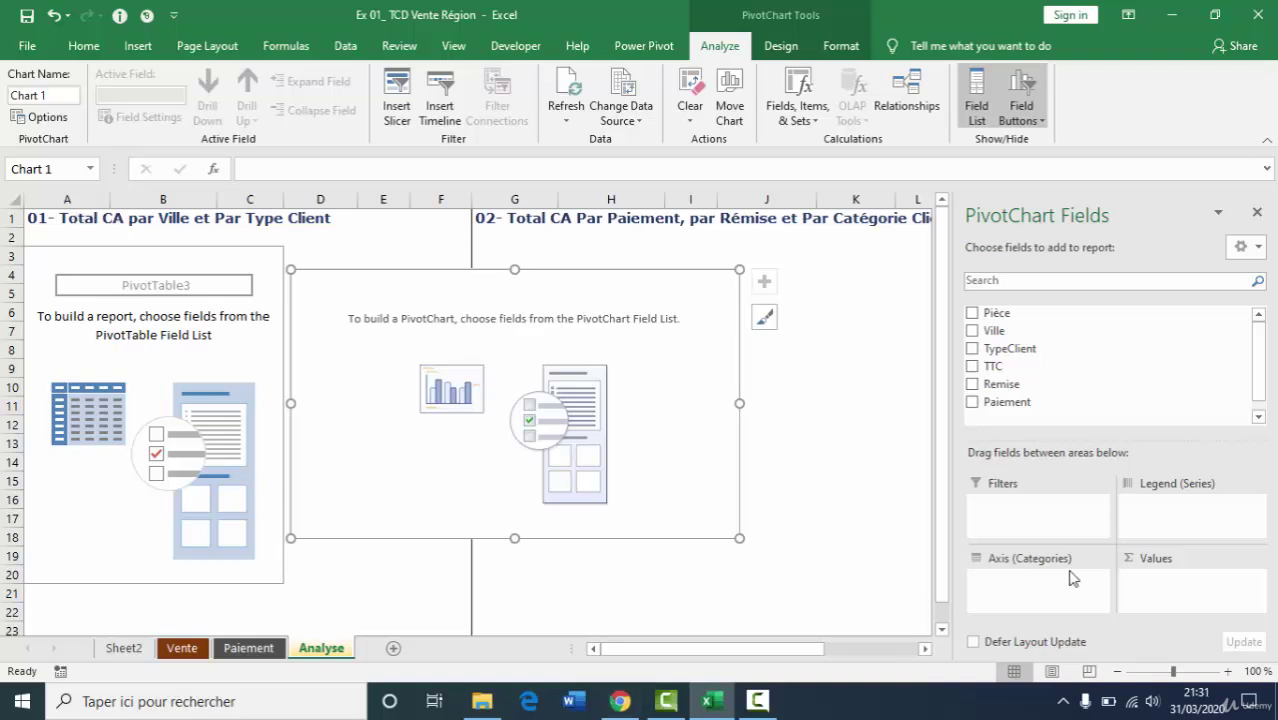
Step: Set up the PivotChart with the sum of TTC as values, Ville as axis categories and TypeClient as legend series
{"action": "left_click_drag", "start_coordinate": [1028, 376], "coordinate": [1181, 616]}
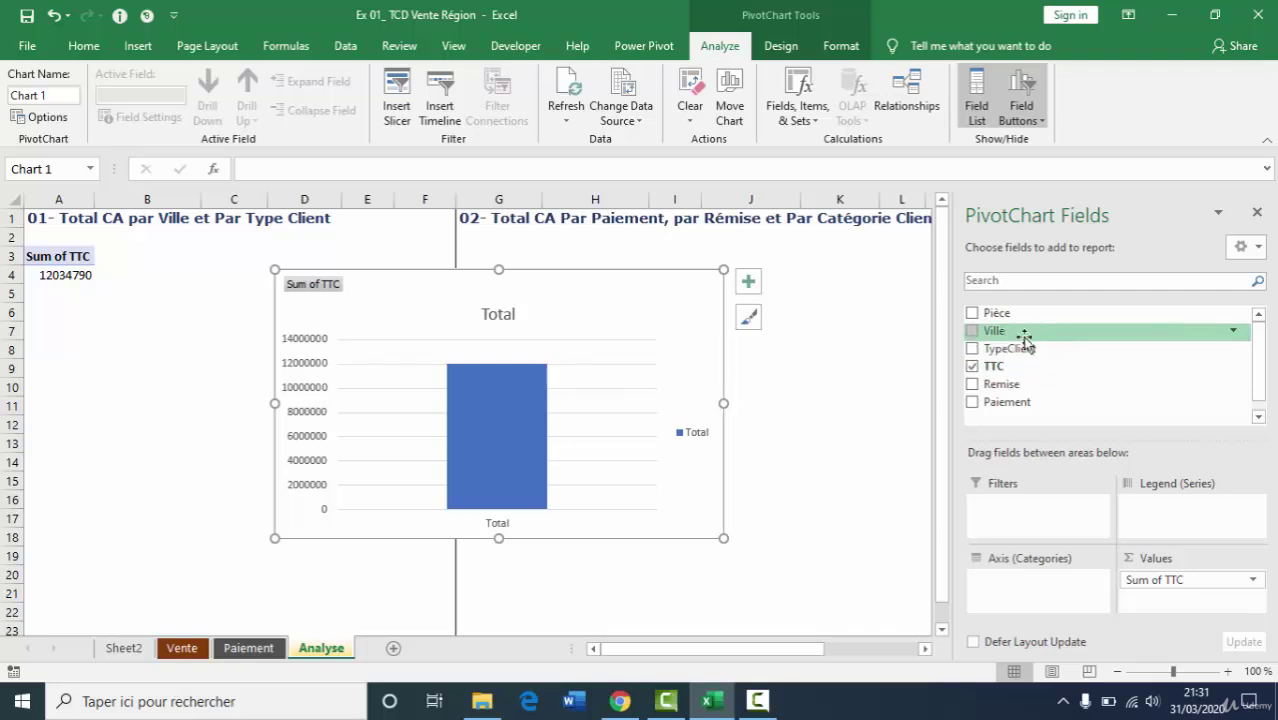
{"action": "left_click_drag", "start_coordinate": [1015, 333], "coordinate": [1005, 597]}
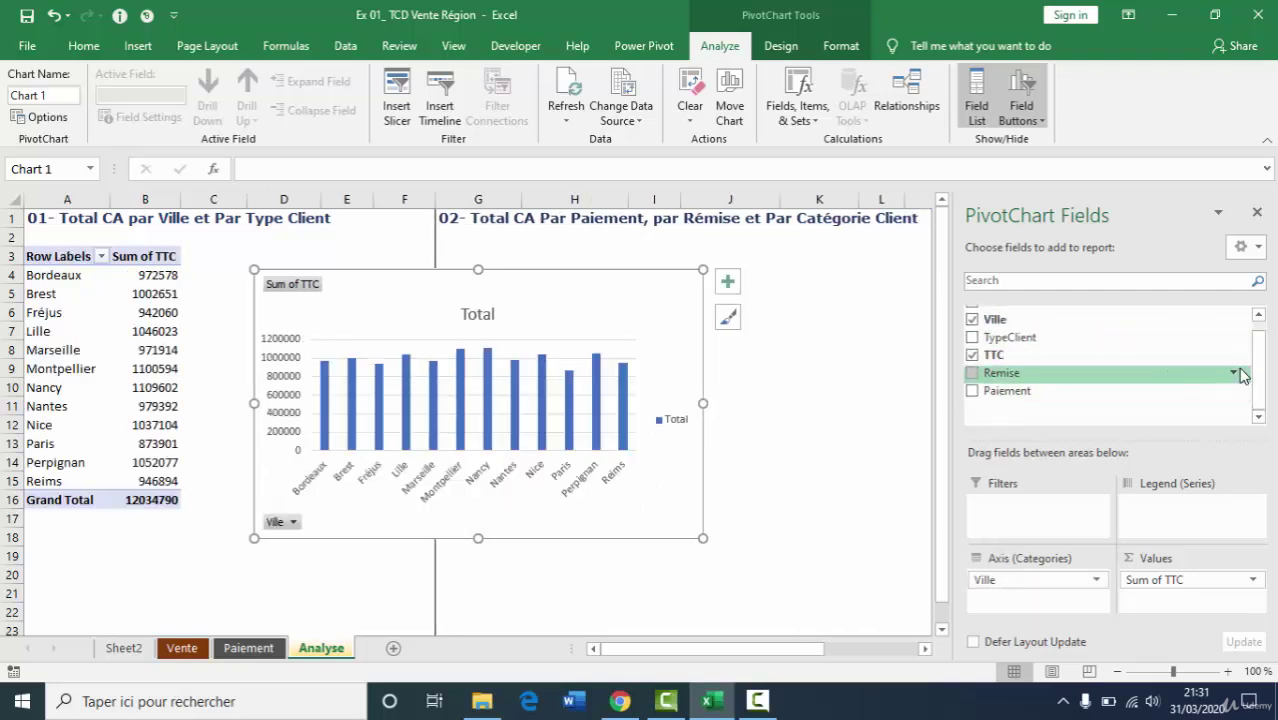
{"action": "scroll", "coordinate": [1265, 382], "scroll_direction": "up", "scroll_amount": 1}
{"action": "left_click_drag", "start_coordinate": [1010, 348], "coordinate": [1056, 605]}
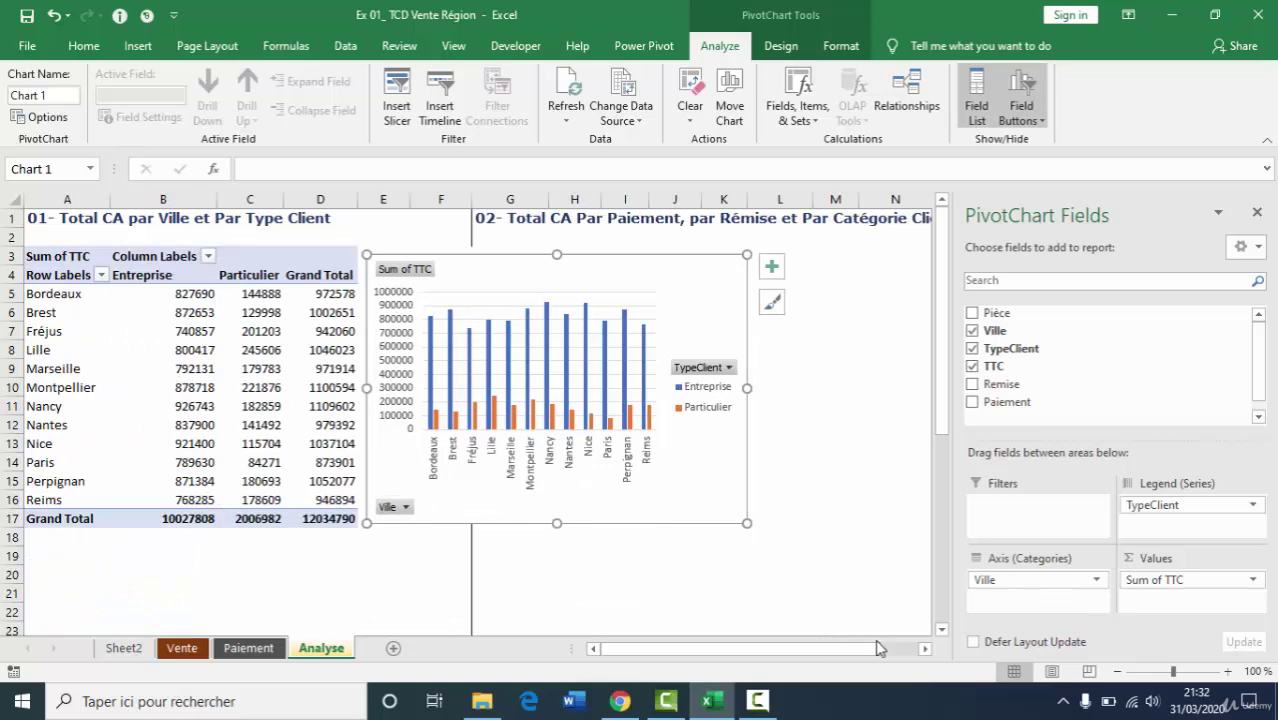
Step: Merge and center cells A19:F19 below the PivotTable and enter the title "Total TTC Par Ville et Par Type Client"
{"action": "left_click", "coordinate": [940, 631]}
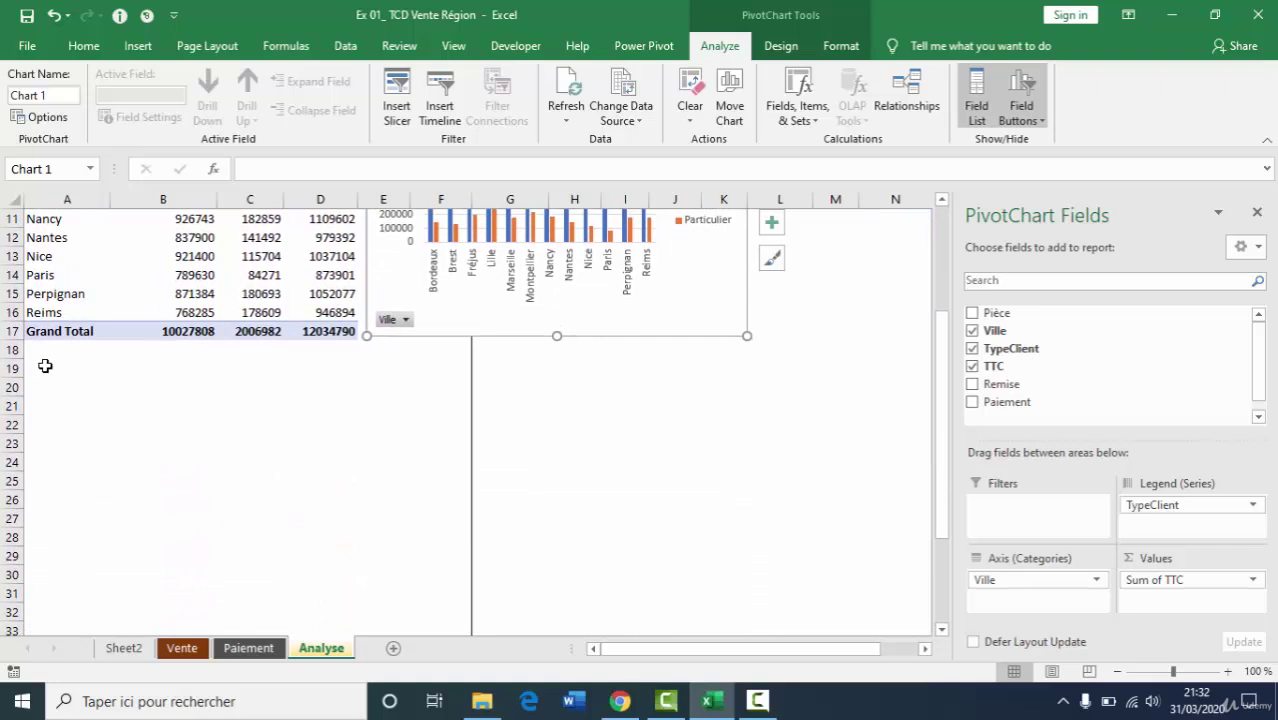
{"action": "left_click_drag", "start_coordinate": [45, 366], "coordinate": [449, 374]}
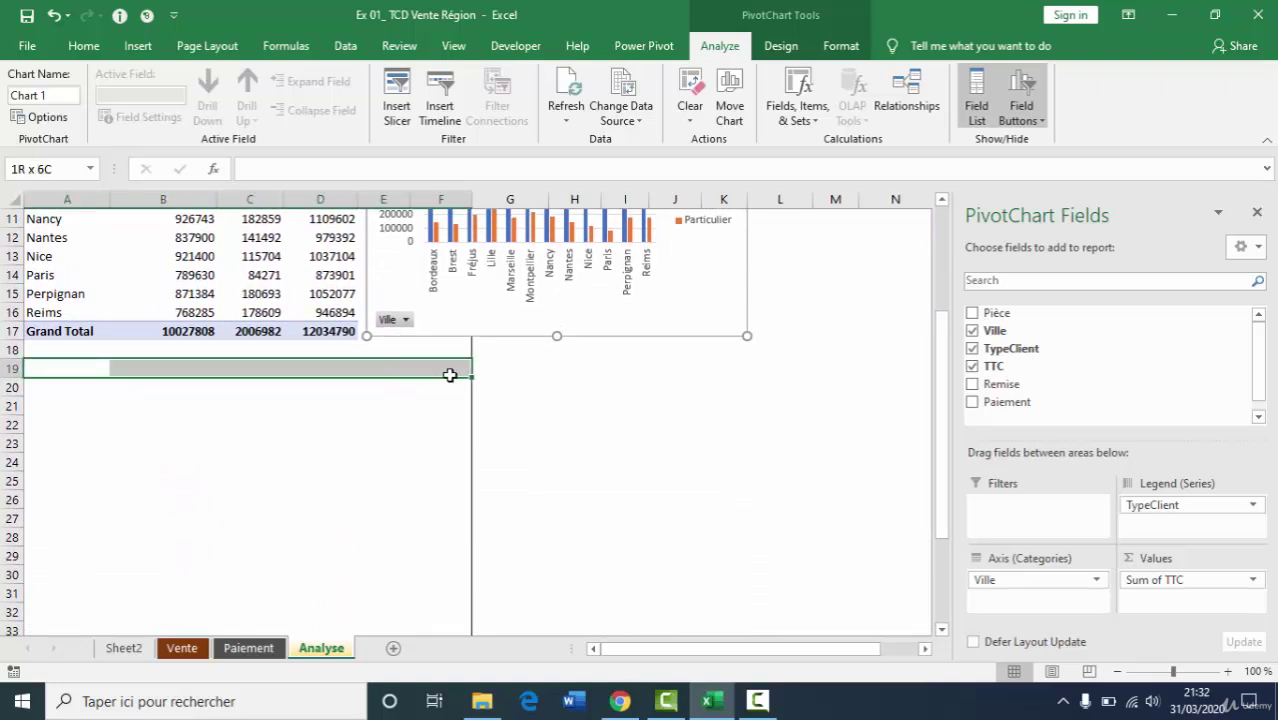
{"action": "left_click", "coordinate": [138, 48]}
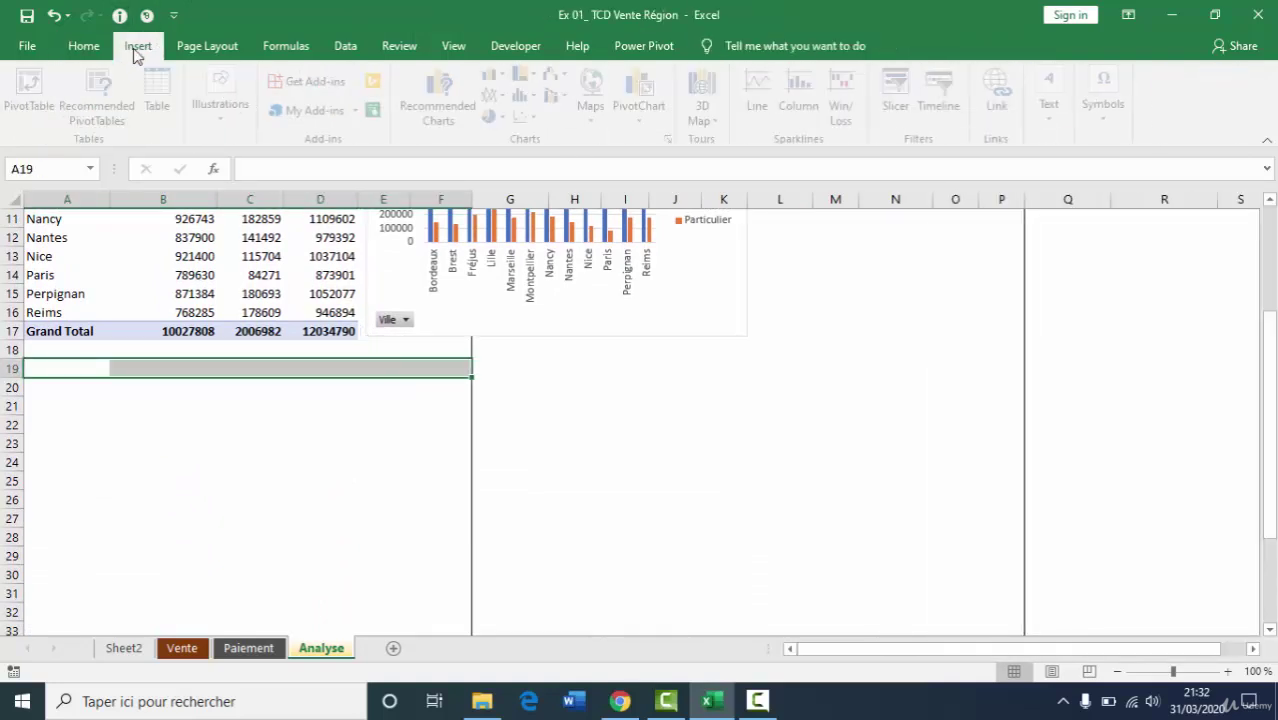
{"action": "left_click", "coordinate": [84, 48]}
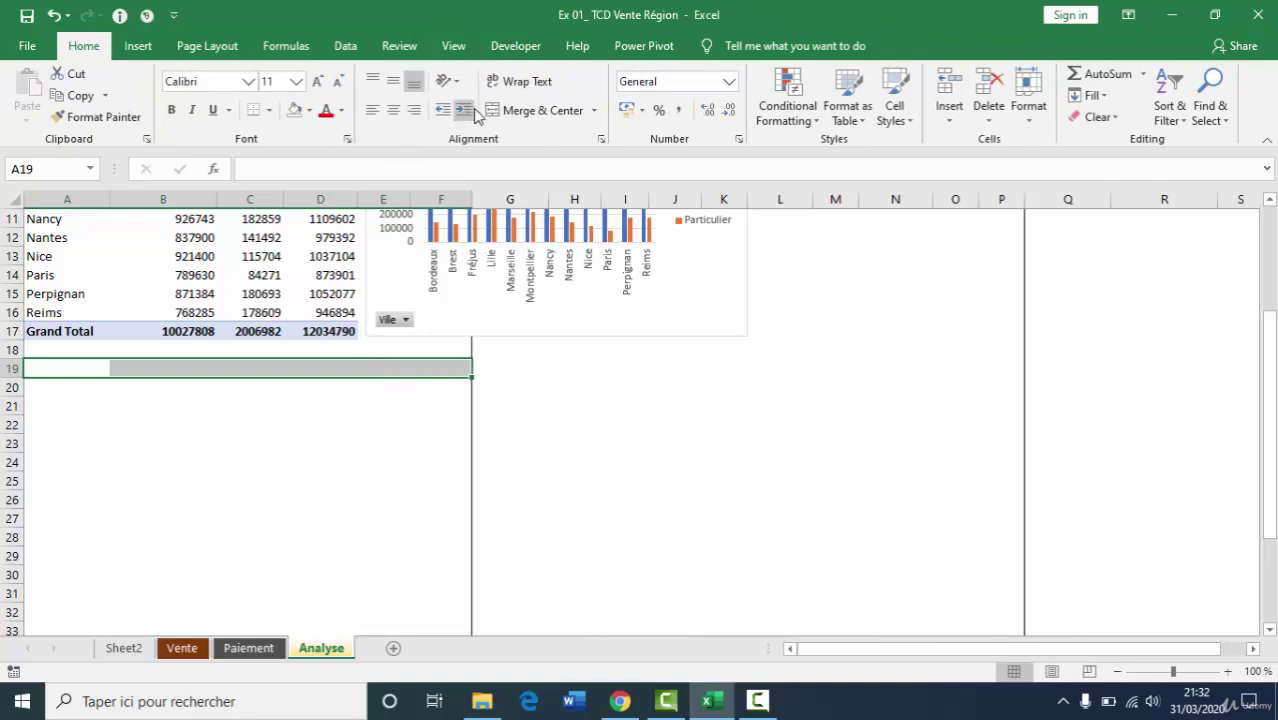
{"action": "left_click", "coordinate": [530, 110]}
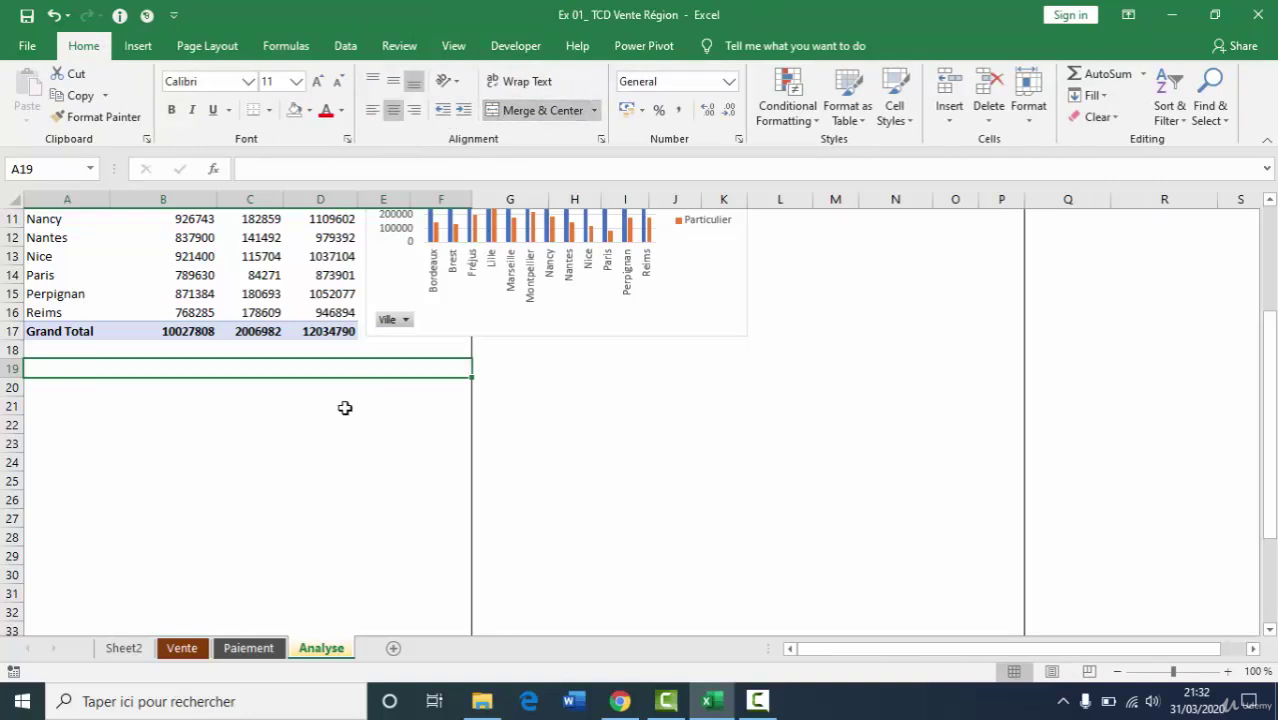
{"action": "type", "text": "Total T"}
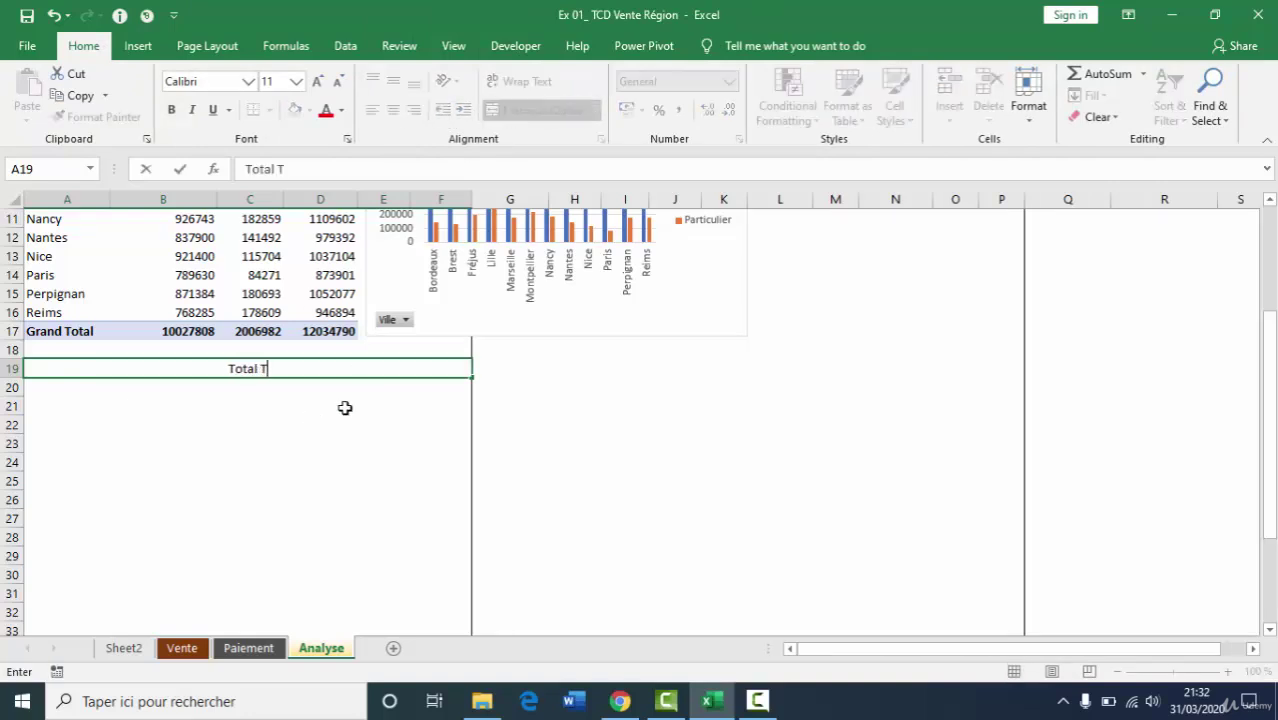
{"action": "type", "text": "TC Par V"}
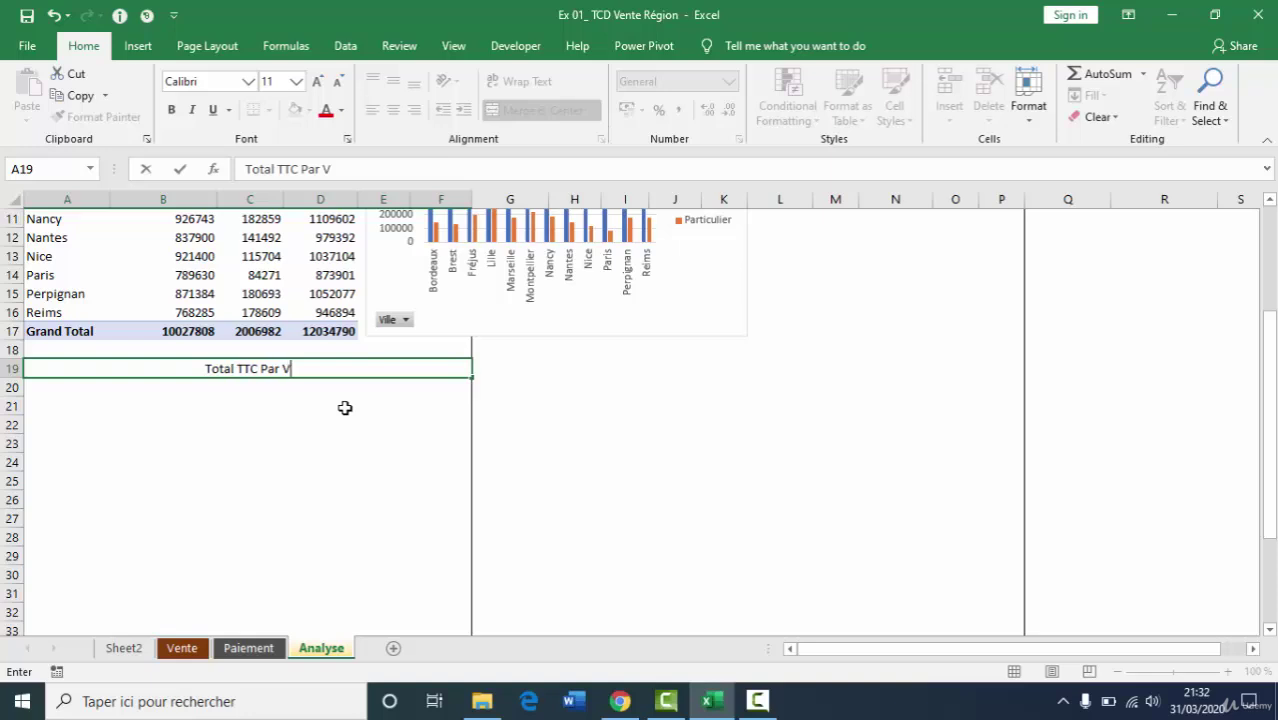
{"action": "type", "text": "ille et Par Type "}
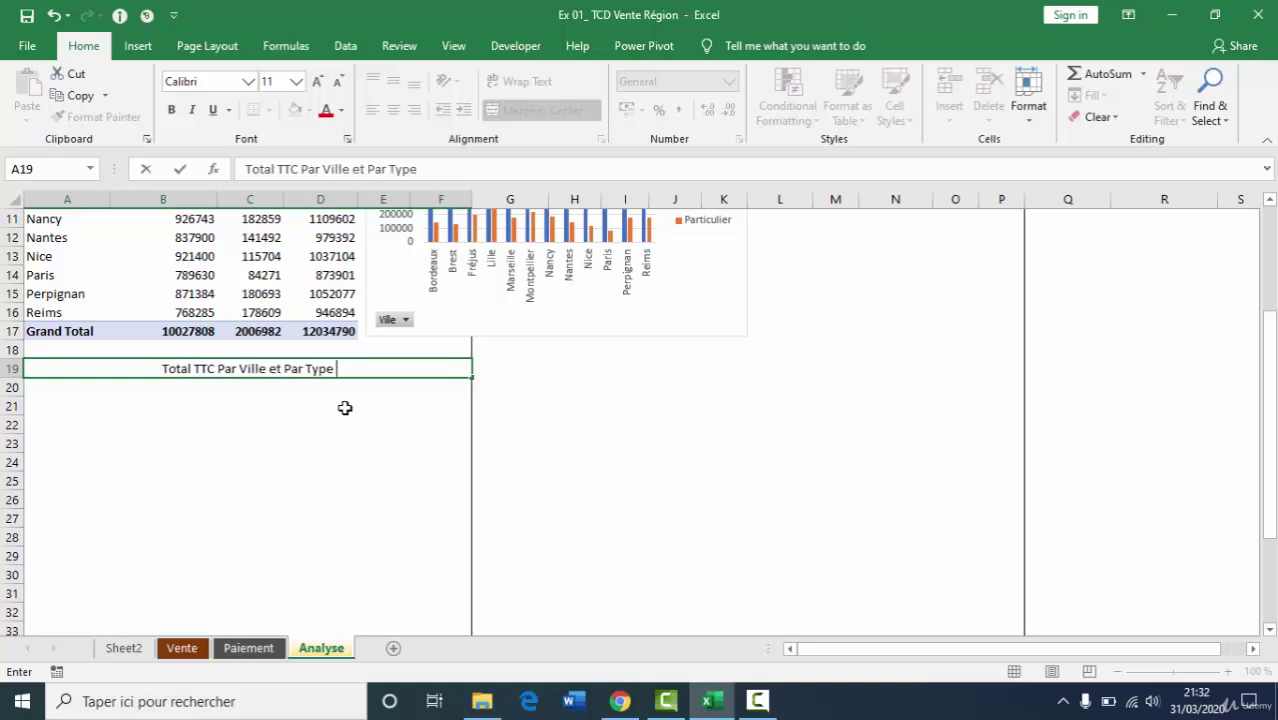
{"action": "type", "text": "Client"}
Step: Apply outside borders to A20:F34 and move the Ville and TypeClient PivotChart into that area, under its title
{"action": "left_click_drag", "start_coordinate": [71, 382], "coordinate": [437, 589]}
{"action": "left_click", "coordinate": [269, 111]}
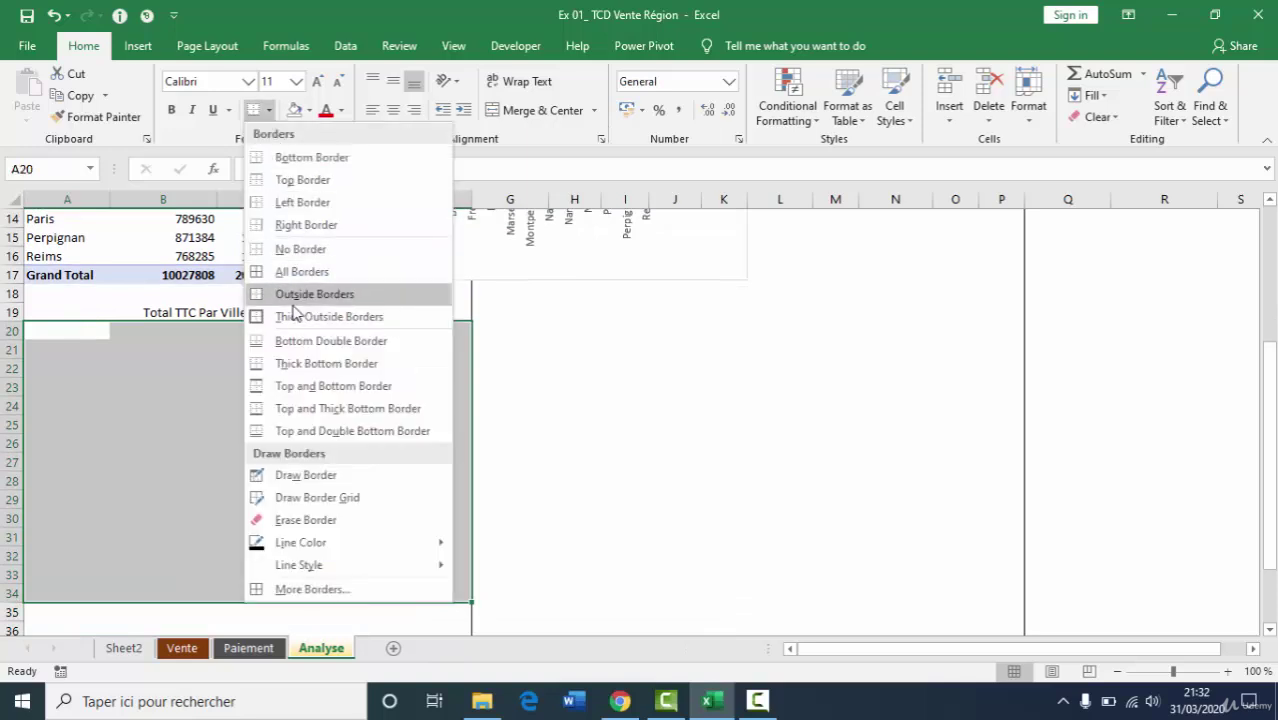
{"action": "left_click", "coordinate": [292, 300]}
{"action": "left_click_drag", "start_coordinate": [722, 254], "coordinate": [426, 574]}
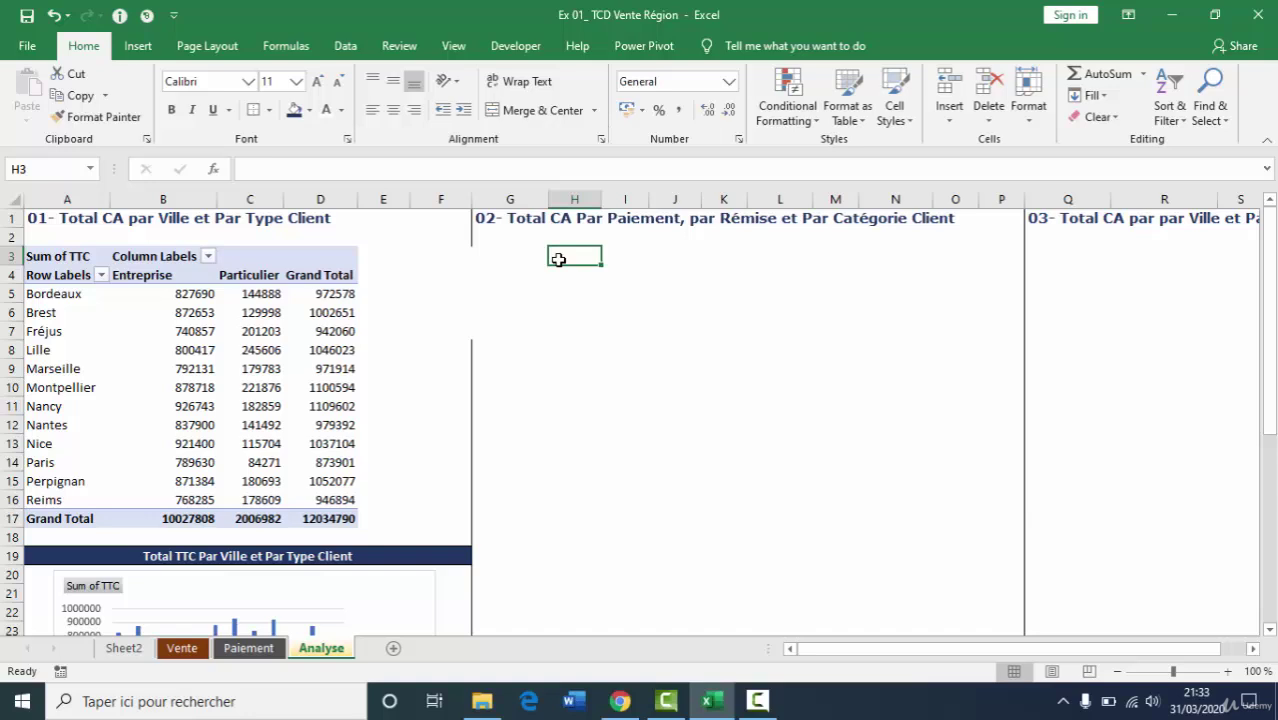
Step: Insert a PivotChart from the Paiement sheet's Table1 at cell G3 of the Analyse sheet, and move the empty chart lower
{"action": "left_click", "coordinate": [252, 648]}
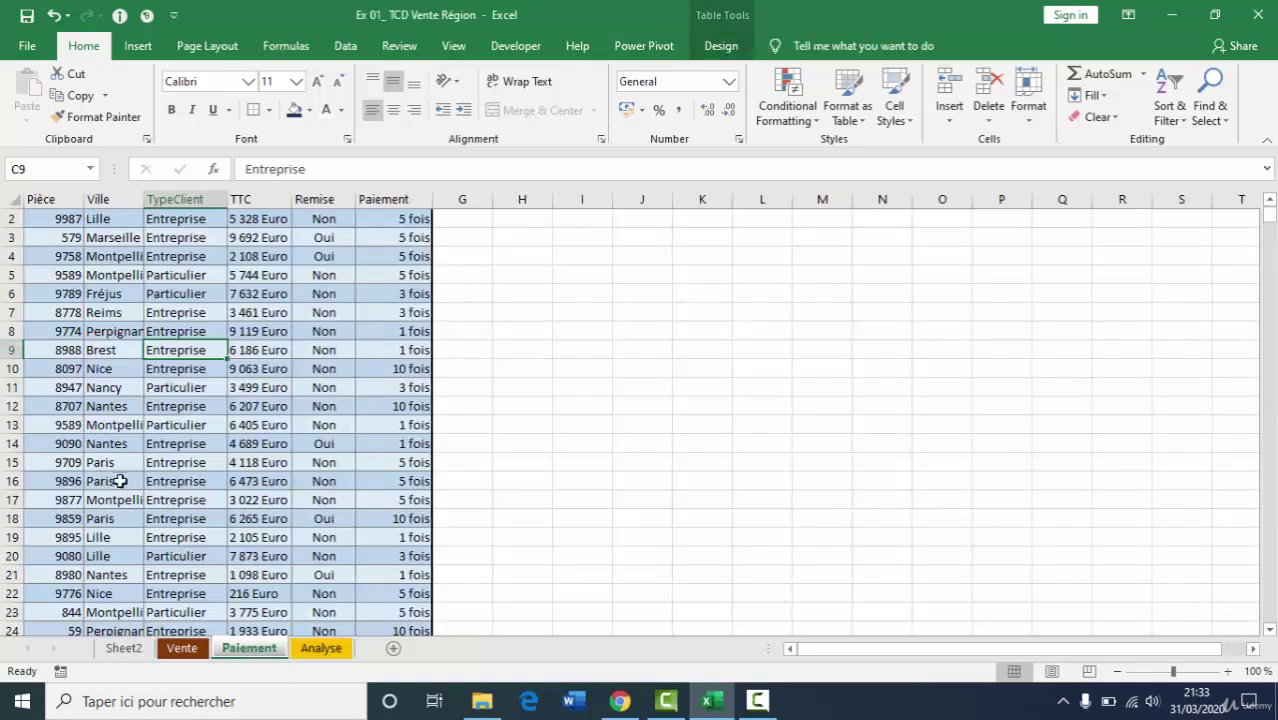
{"action": "left_click", "coordinate": [136, 48]}
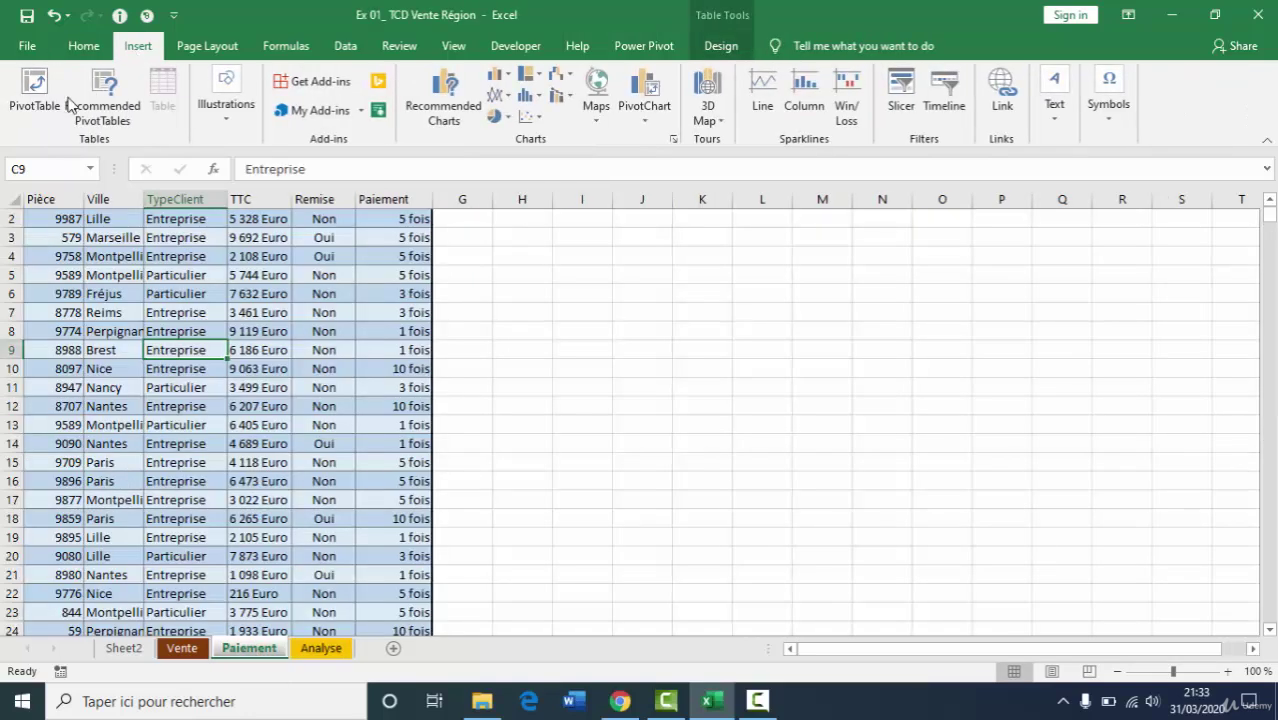
{"action": "left_click", "coordinate": [644, 110]}
{"action": "left_click", "coordinate": [695, 145]}
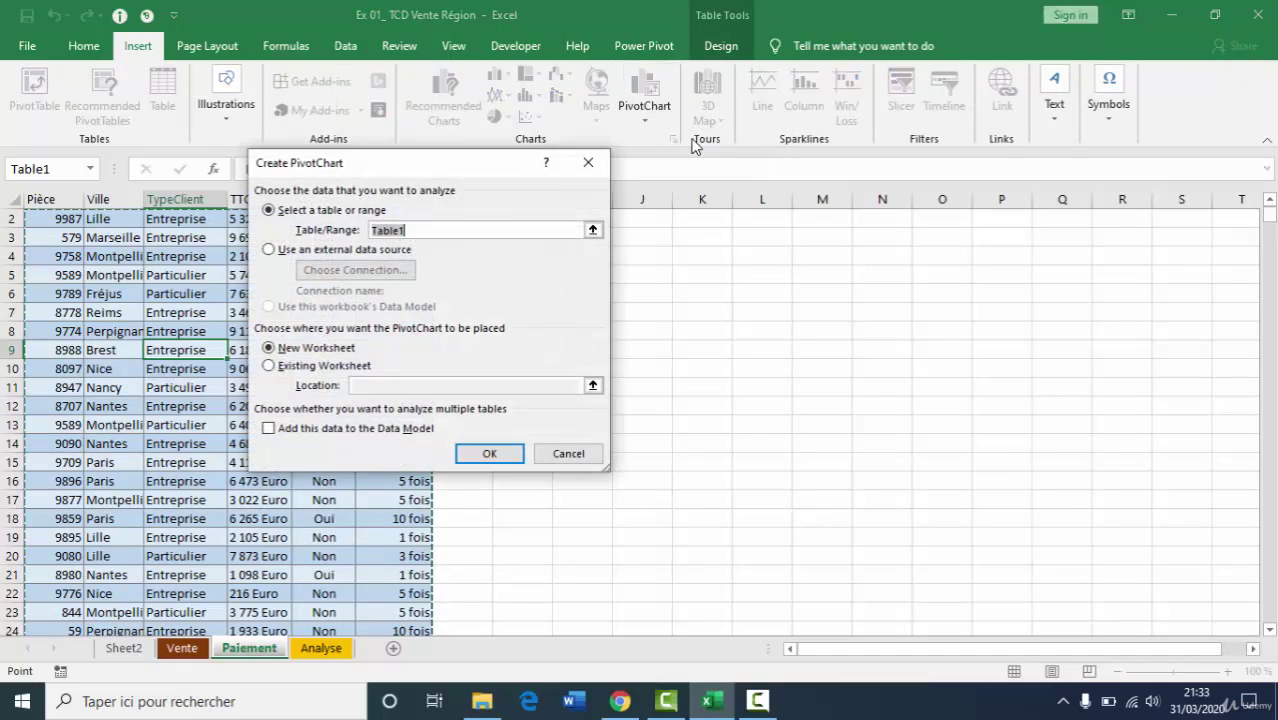
{"action": "left_click", "coordinate": [312, 366]}
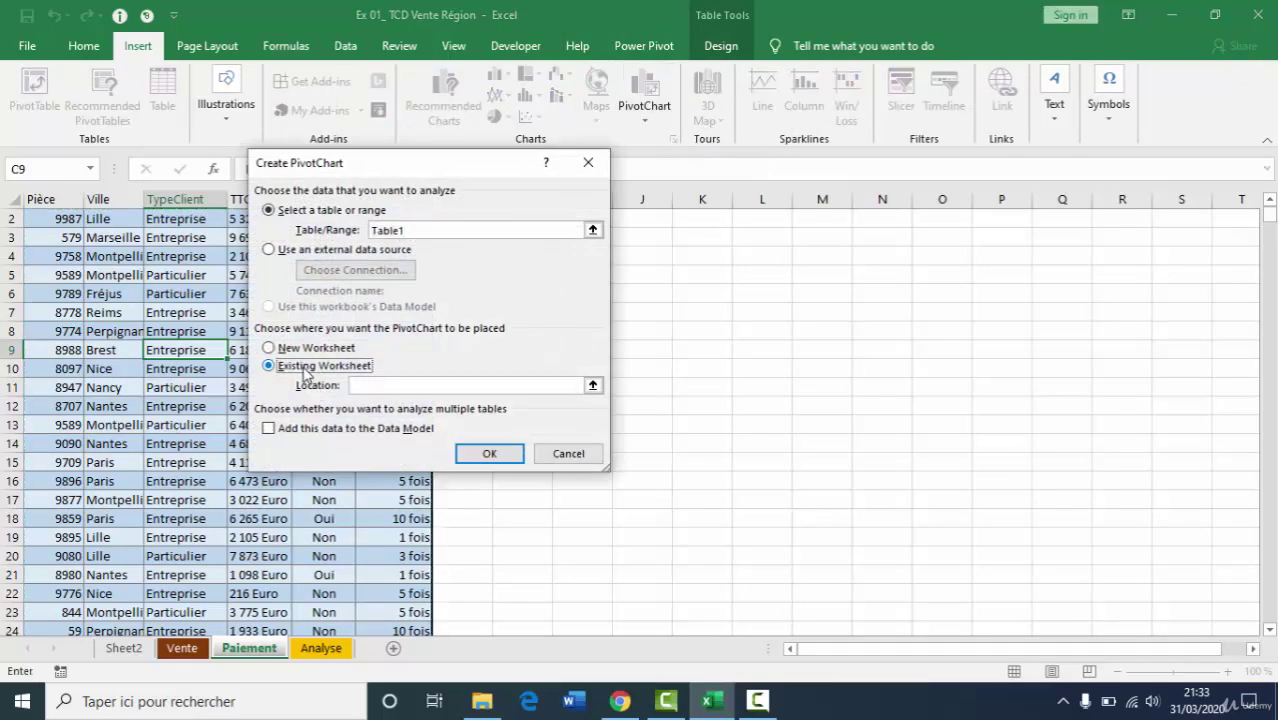
{"action": "left_click", "coordinate": [415, 387]}
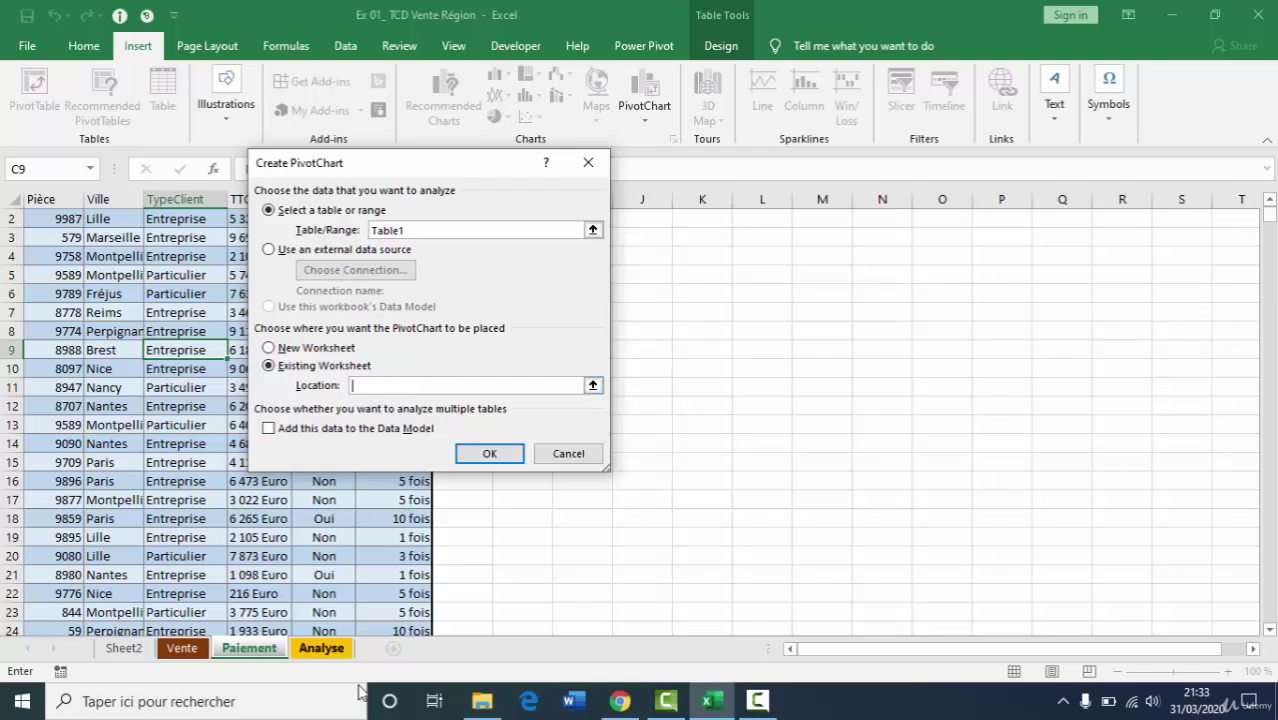
{"action": "left_click", "coordinate": [321, 648]}
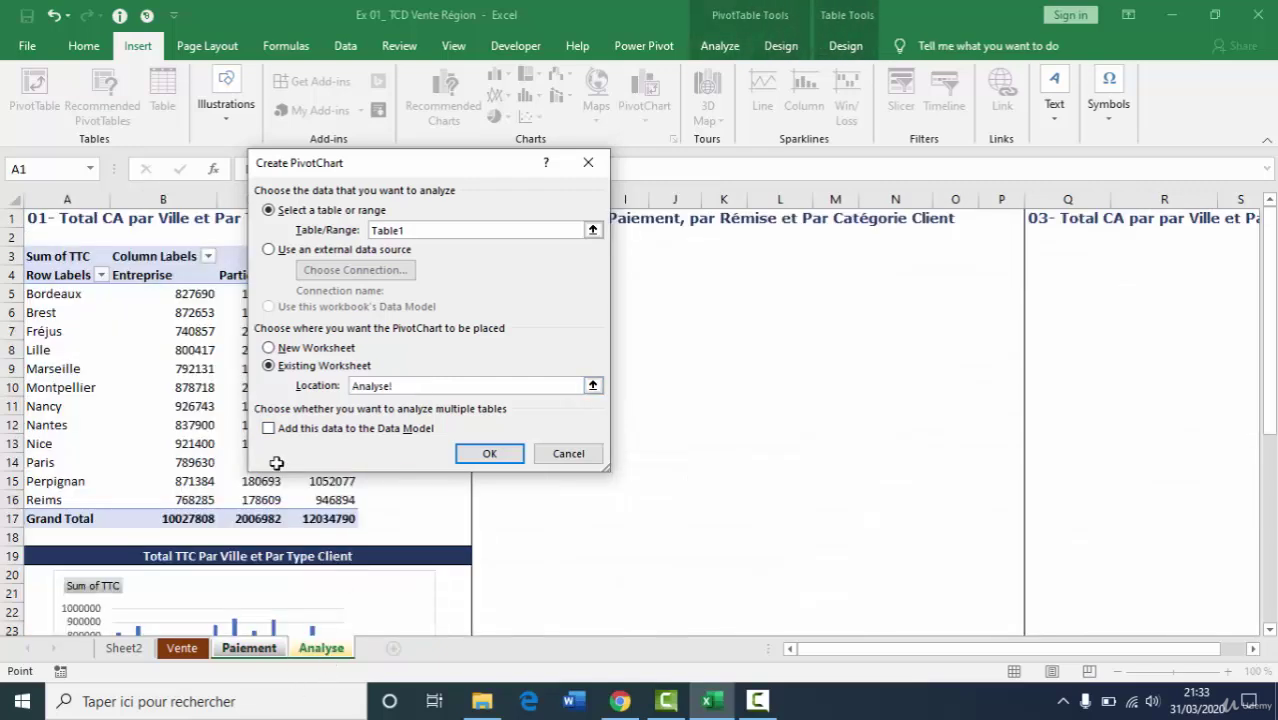
{"action": "left_click_drag", "start_coordinate": [453, 155], "coordinate": [213, 338]}
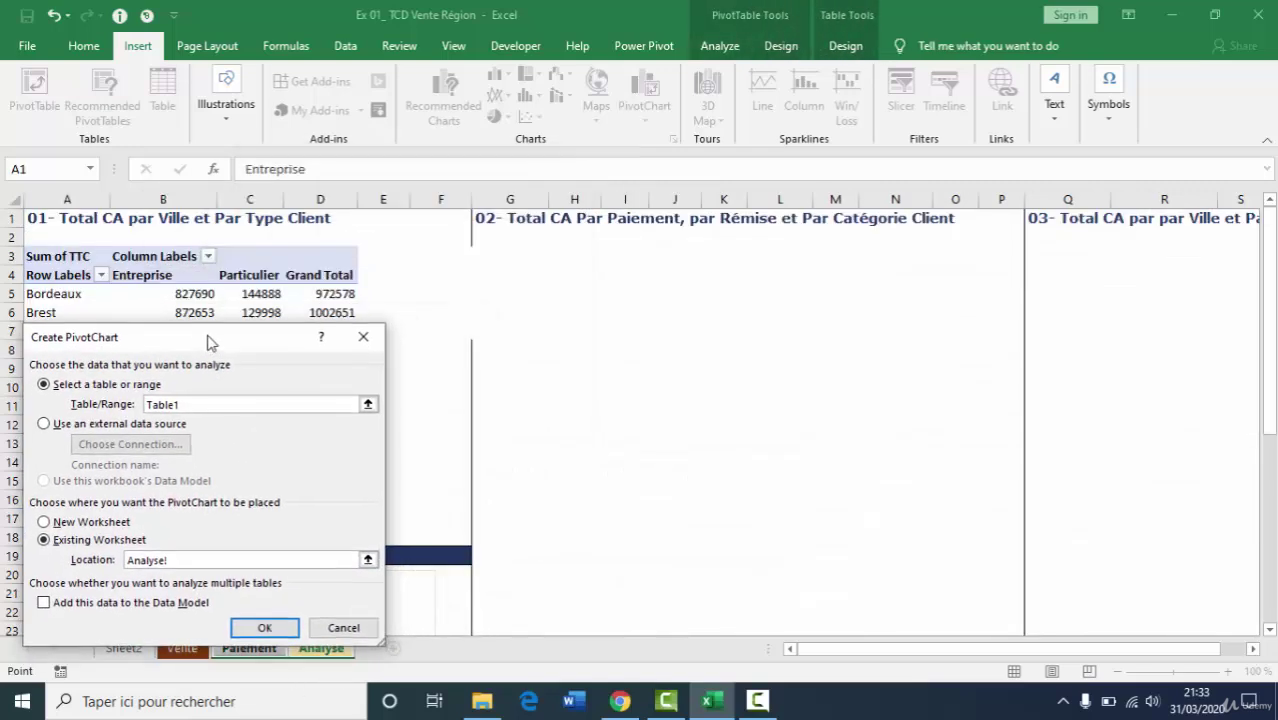
{"action": "left_click", "coordinate": [519, 258]}
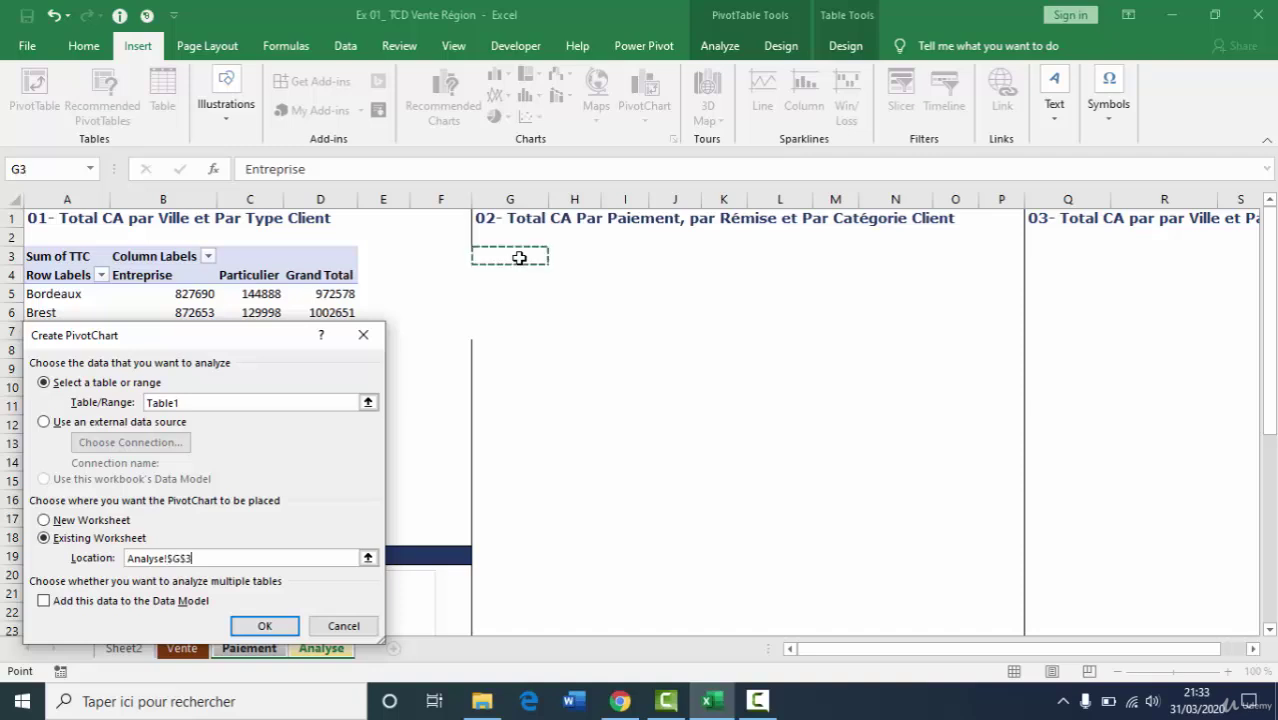
{"action": "left_click", "coordinate": [268, 626]}
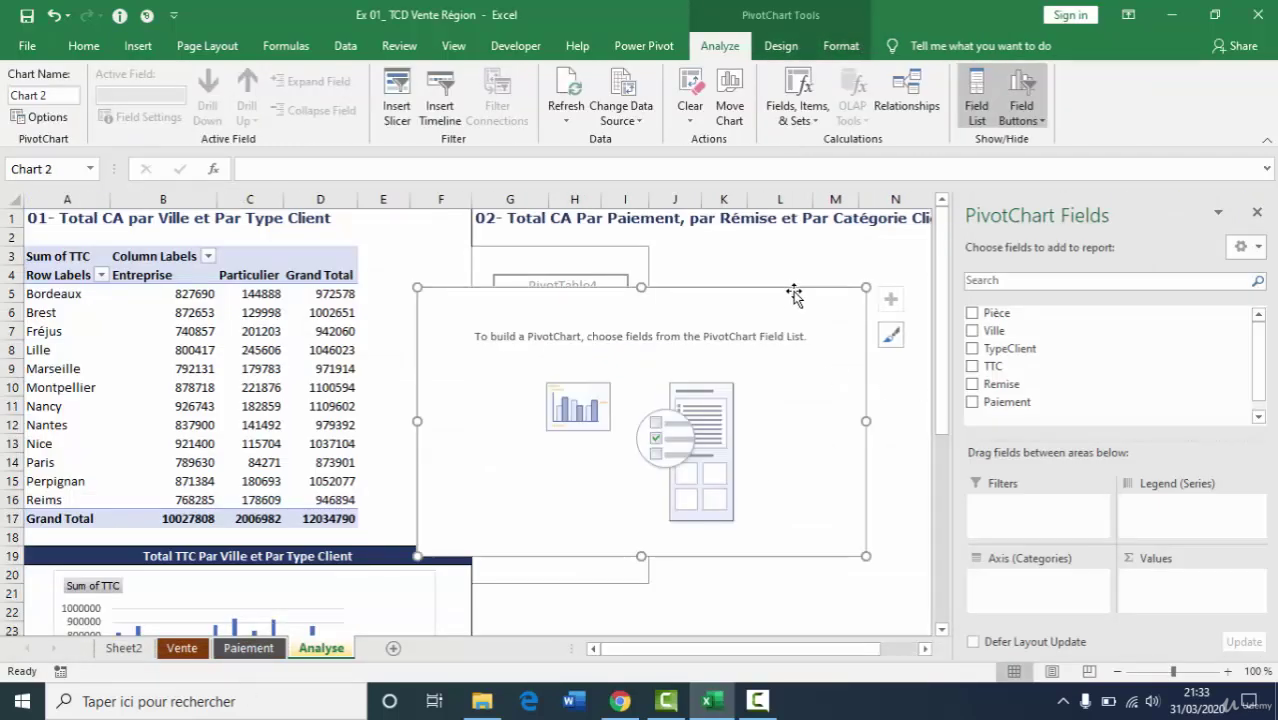
{"action": "left_click_drag", "start_coordinate": [793, 293], "coordinate": [859, 497]}
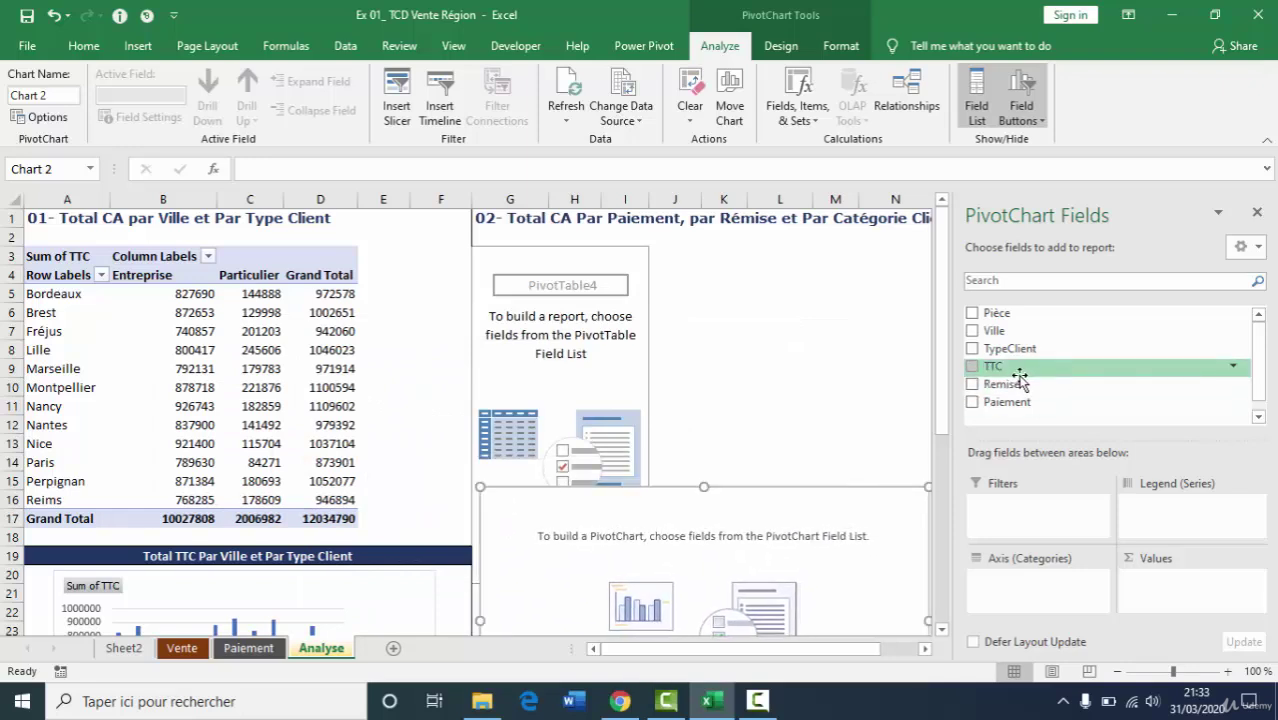
Step: Set up the PivotChart with the sum of TTC as values, TypeClient and Paiement as axis categories, and Remise as legend series
{"action": "left_click_drag", "start_coordinate": [1030, 368], "coordinate": [1192, 591]}
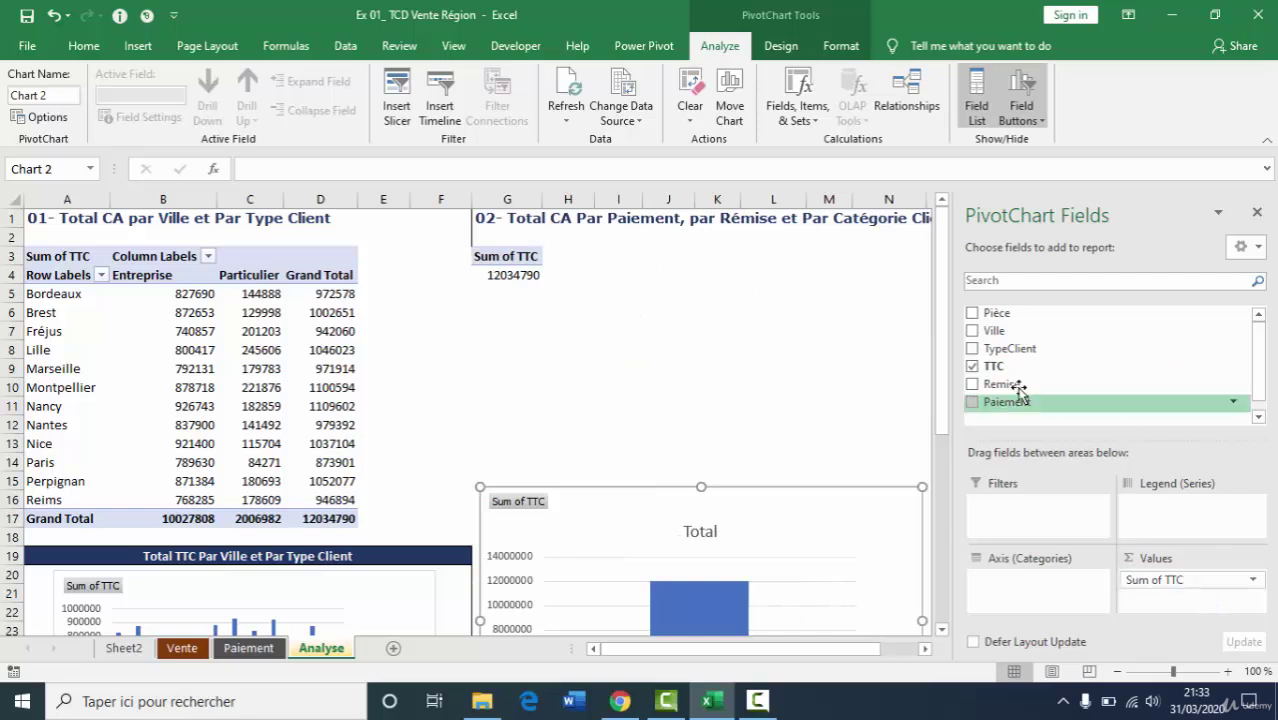
{"action": "left_click_drag", "start_coordinate": [1004, 383], "coordinate": [1020, 600]}
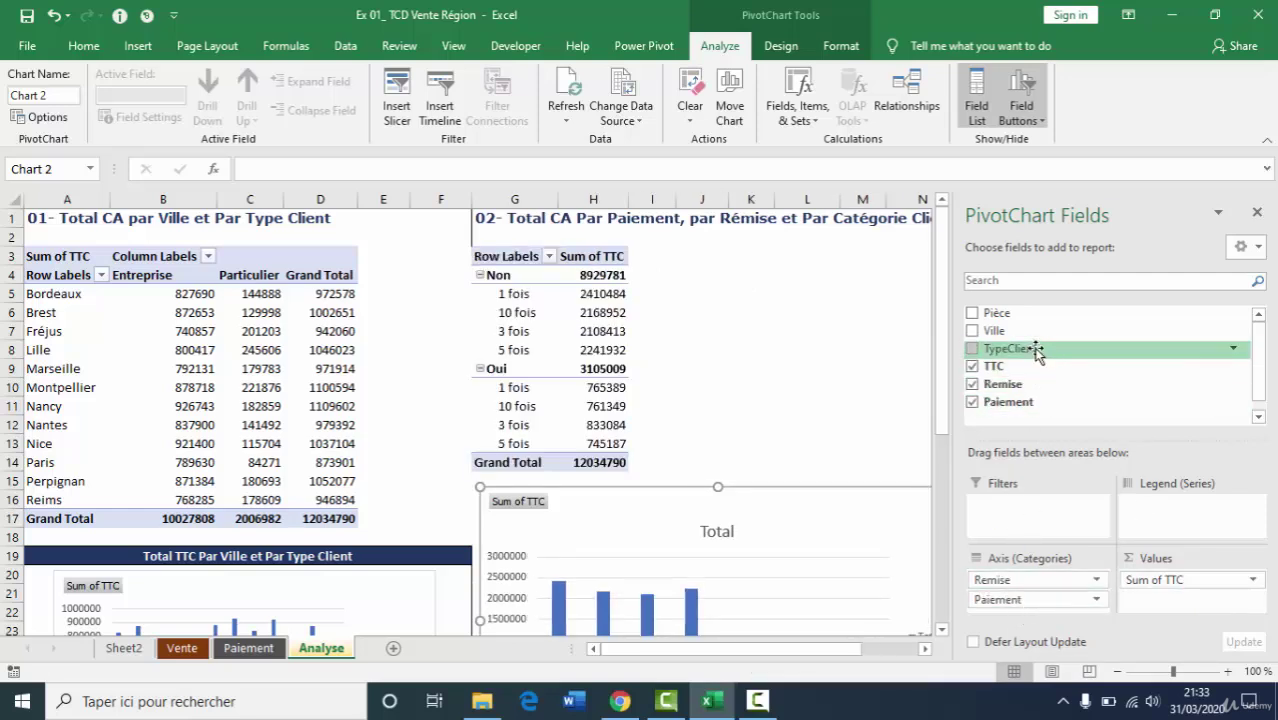
{"action": "left_click_drag", "start_coordinate": [1033, 348], "coordinate": [1035, 590]}
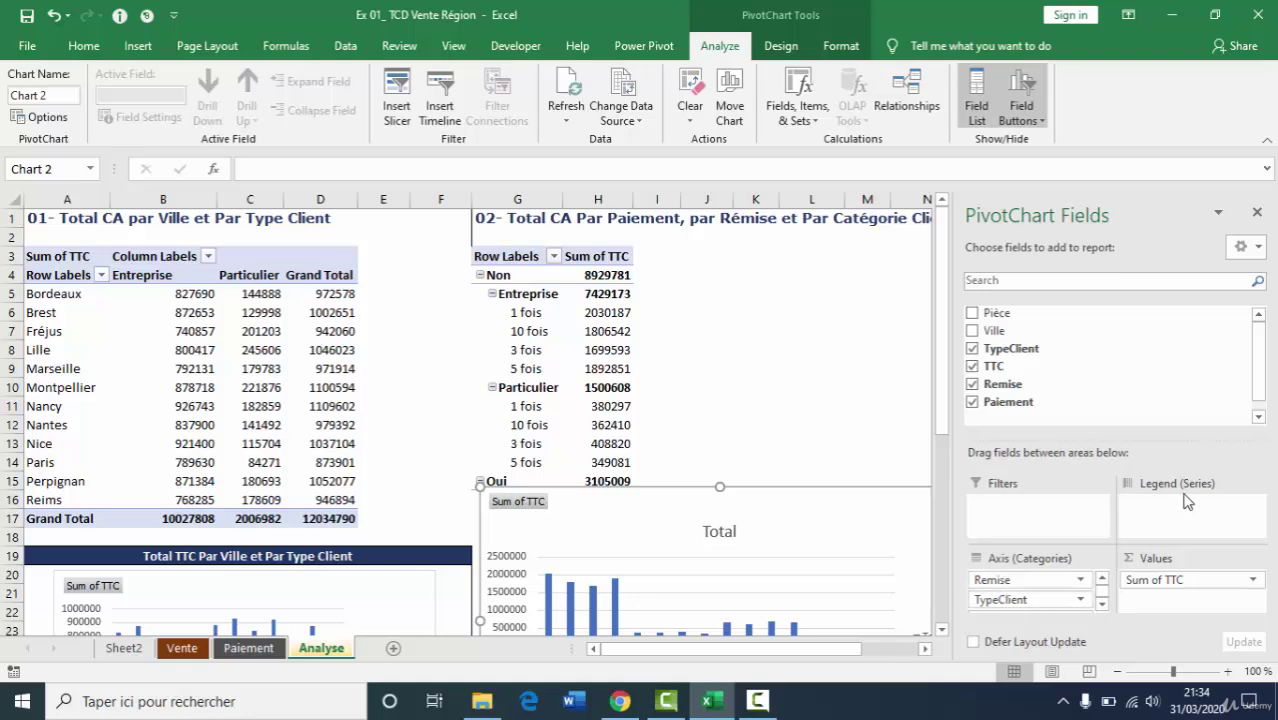
{"action": "left_click_drag", "start_coordinate": [998, 599], "coordinate": [1205, 534]}
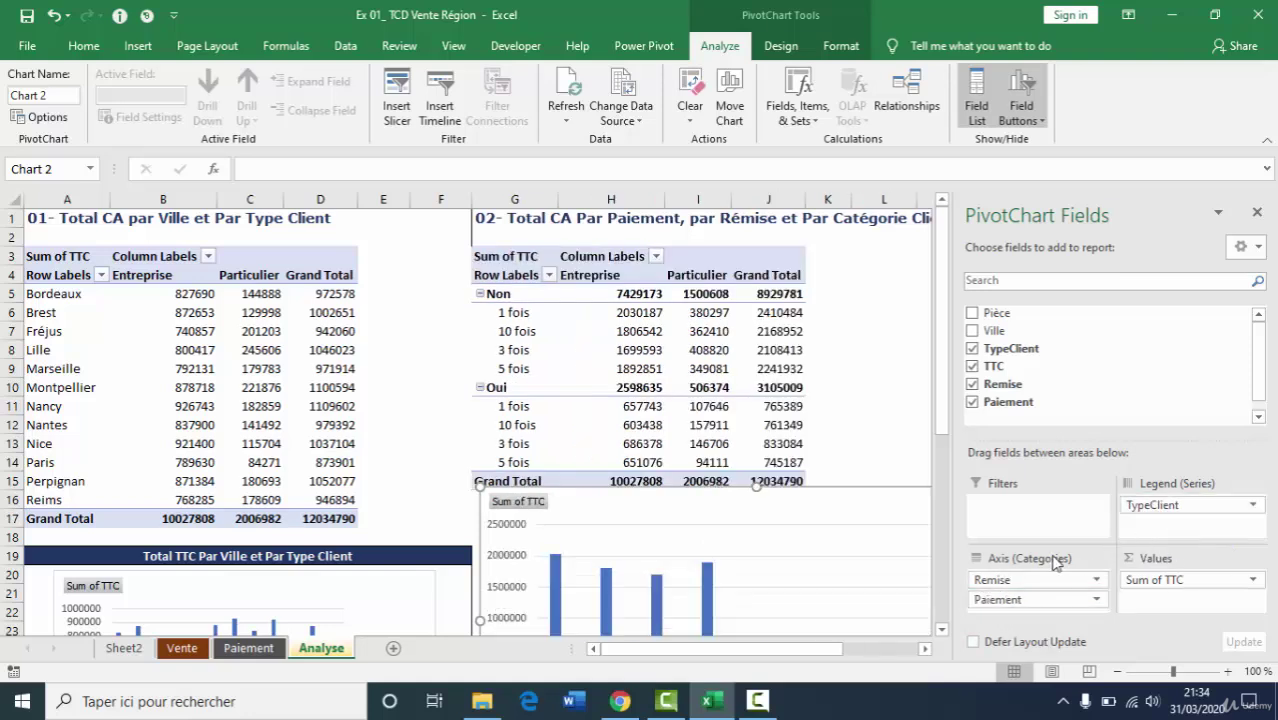
{"action": "left_click_drag", "start_coordinate": [996, 579], "coordinate": [1172, 528]}
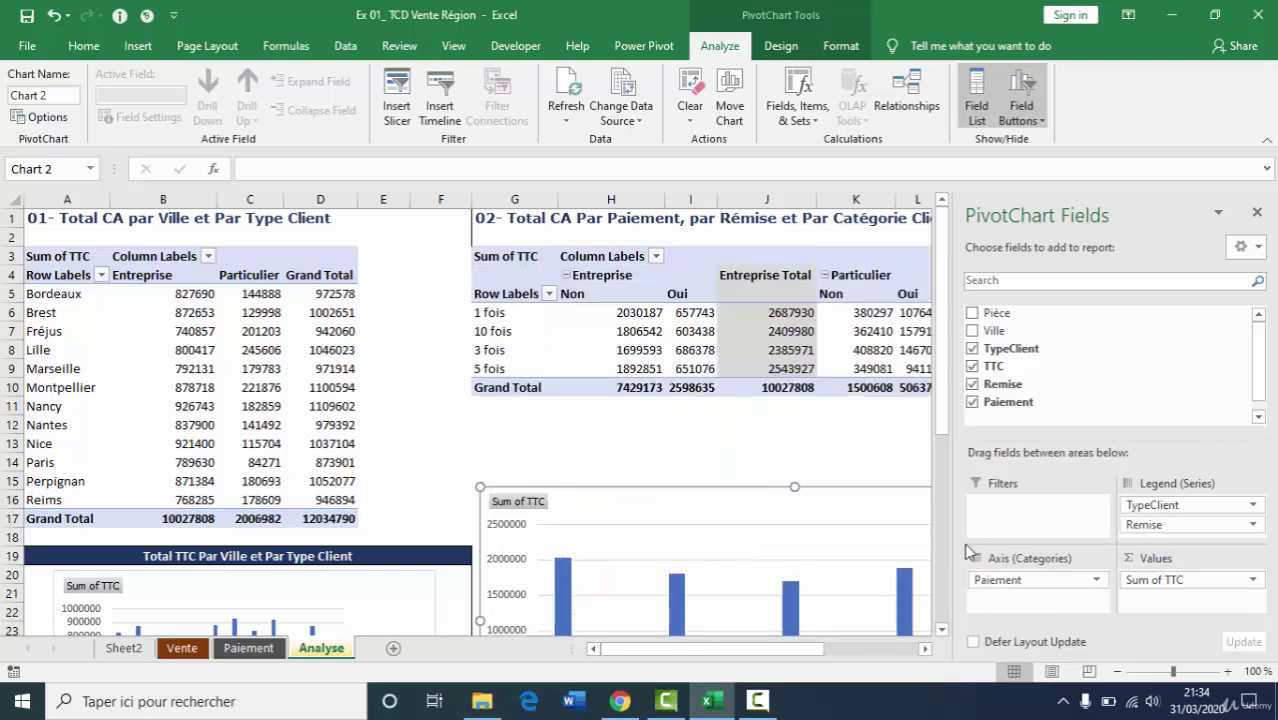
{"action": "left_click_drag", "start_coordinate": [870, 499], "coordinate": [629, 265]}
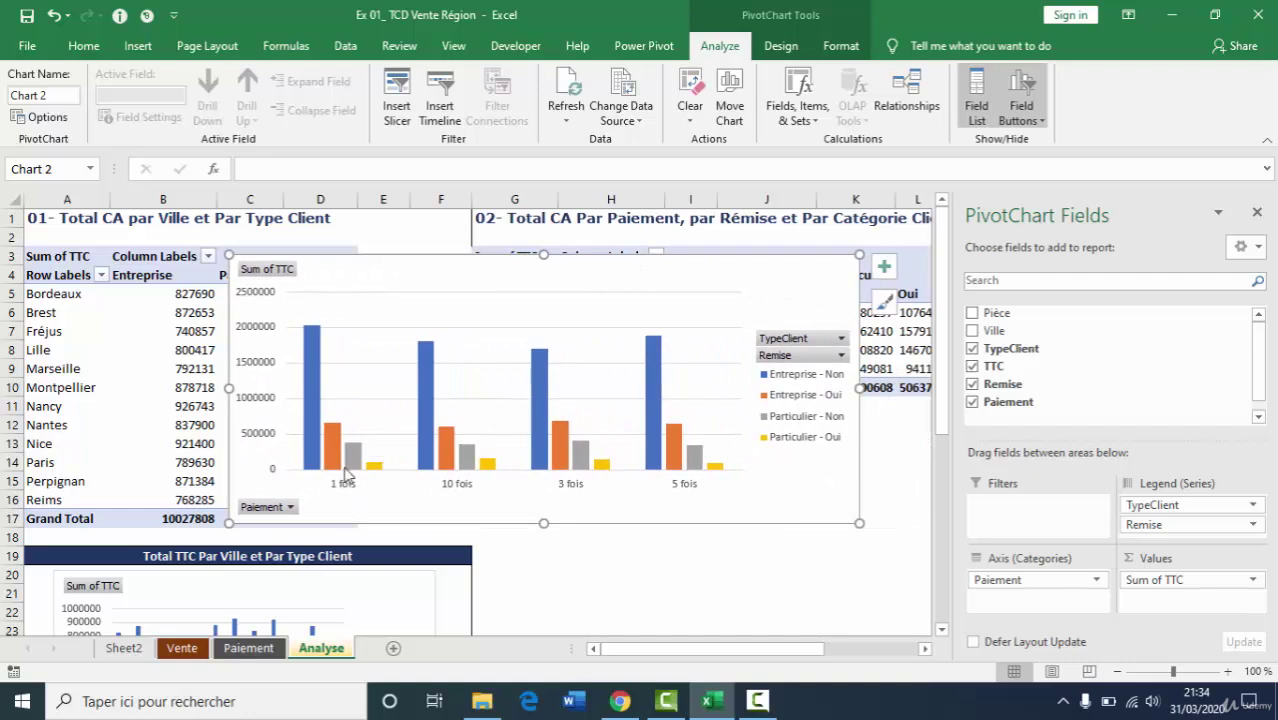
{"action": "left_click_drag", "start_coordinate": [1145, 510], "coordinate": [1030, 606]}
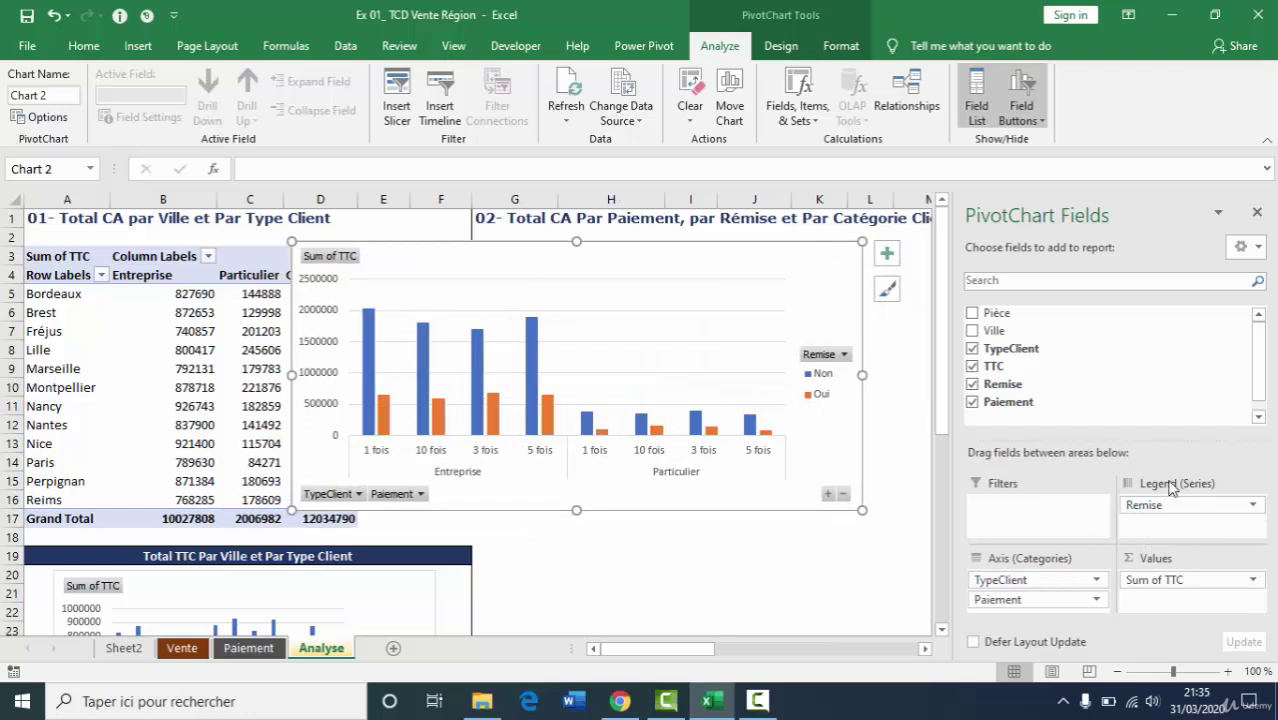
Step: Move the TypeClient, Paiement and Remise PivotChart below its PivotTable, beside the Ville chart
{"action": "left_click_drag", "start_coordinate": [789, 254], "coordinate": [825, 337]}
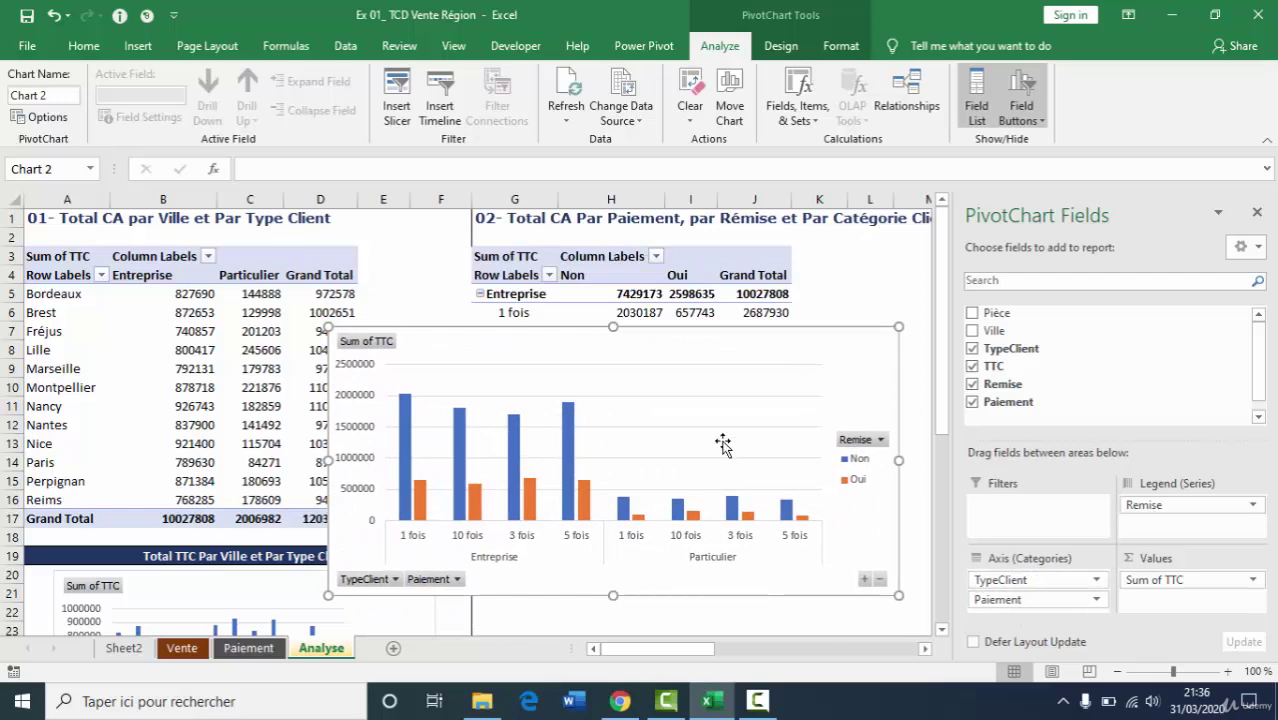
{"action": "left_click_drag", "start_coordinate": [709, 426], "coordinate": [729, 509]}
{"action": "left_click_drag", "start_coordinate": [941, 365], "coordinate": [946, 500]}
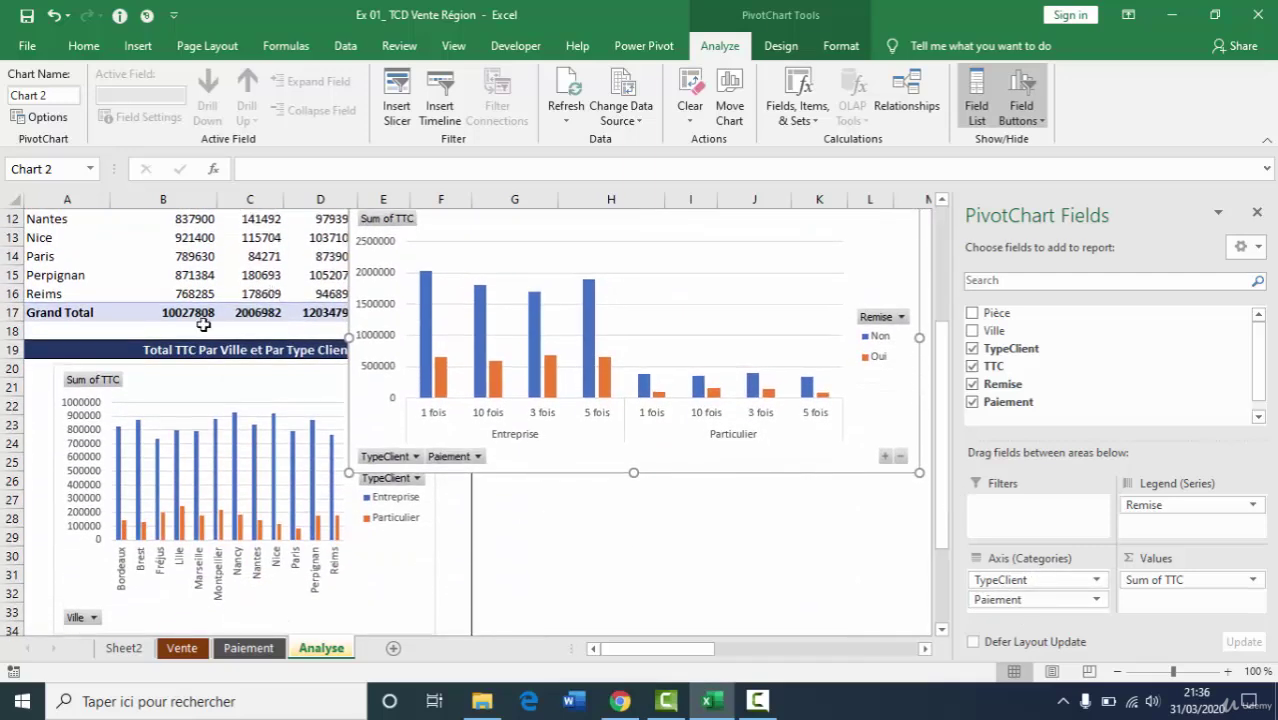
{"action": "key", "text": "Escape"}
Step: Check the second report's PivotTable and PivotChart against heading 02, and read question 03 in column Q
{"action": "scroll", "coordinate": [630, 368], "scroll_direction": "up", "scroll_amount": 1}
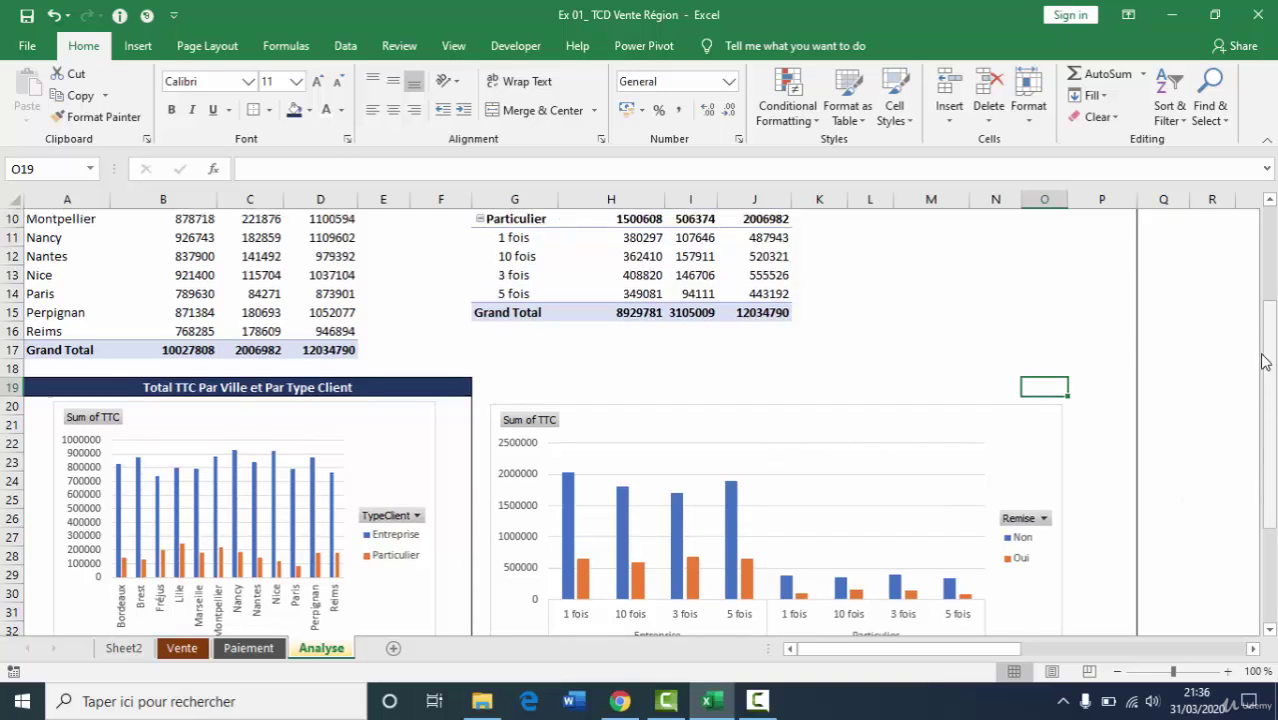
{"action": "scroll", "coordinate": [1000, 390], "scroll_direction": "up", "scroll_amount": 1}
{"action": "left_click", "coordinate": [932, 366]}
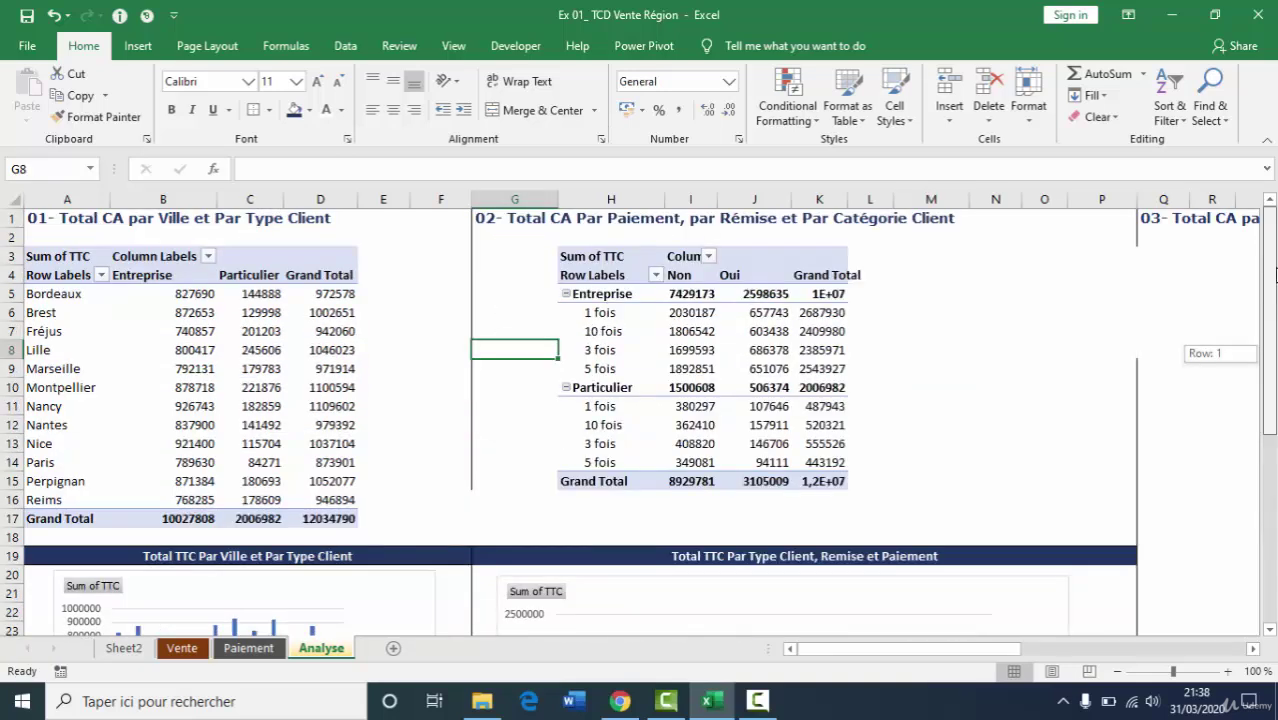
{"action": "left_click", "coordinate": [920, 217]}
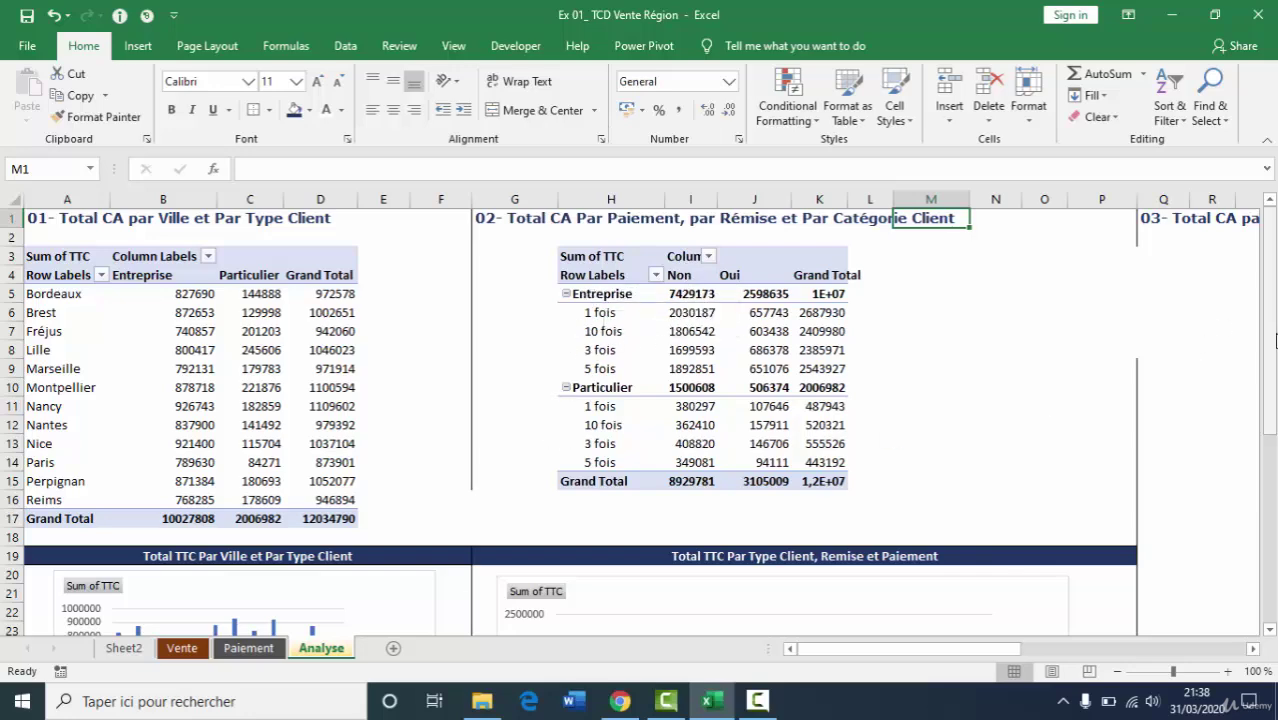
{"action": "left_click_drag", "start_coordinate": [1269, 325], "coordinate": [1273, 495]}
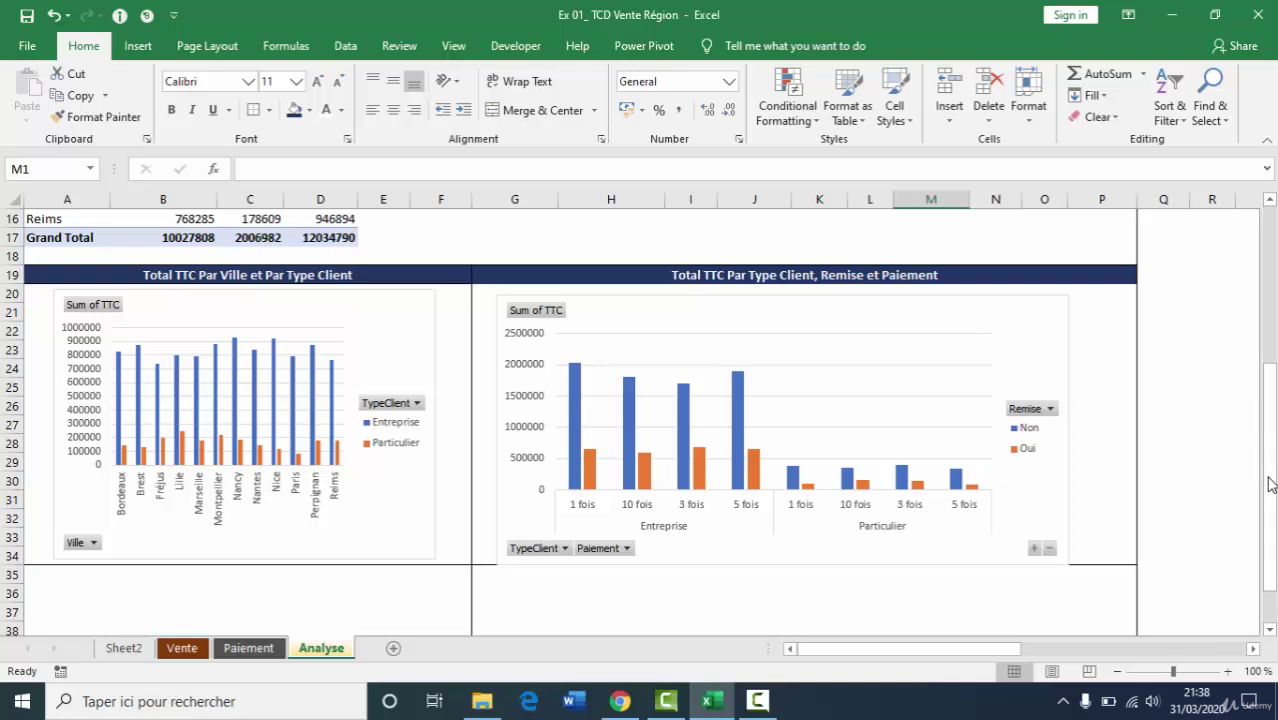
{"action": "scroll", "coordinate": [342, 374], "scroll_direction": "up", "scroll_amount": 2}
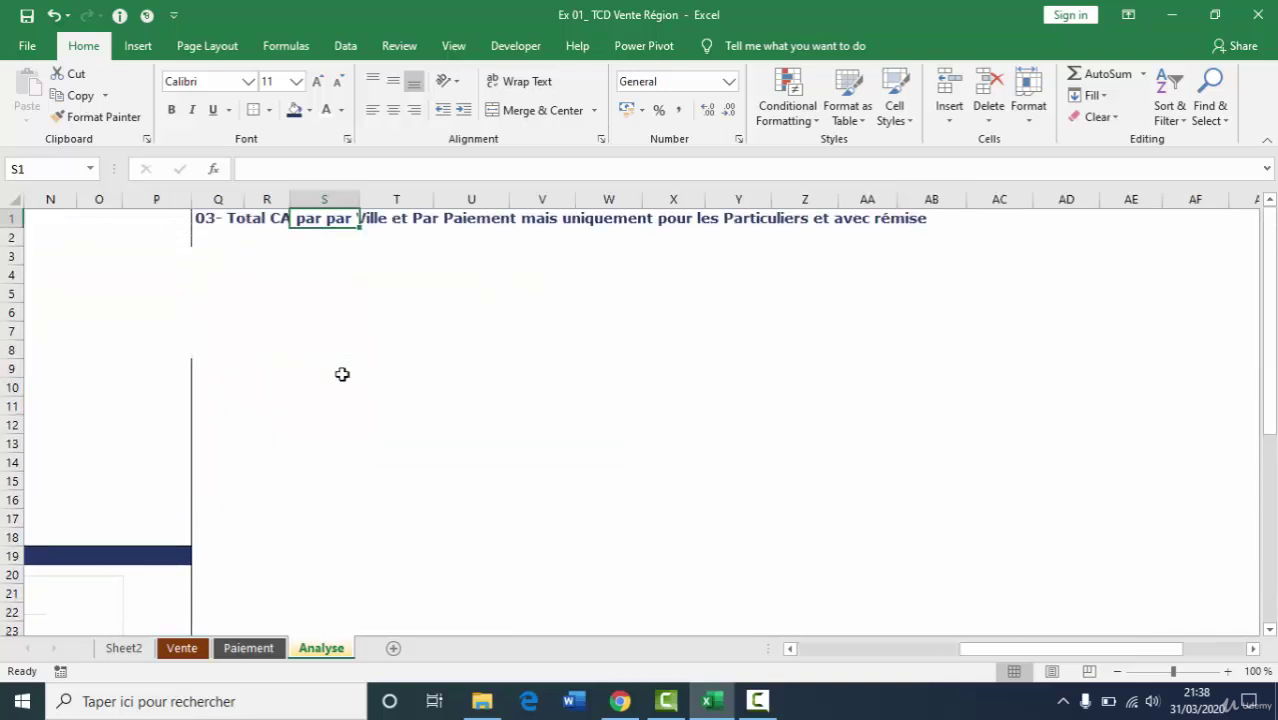
{"action": "key", "text": "Left"}
{"action": "key", "text": "Down"}
{"action": "key", "text": "Left"}
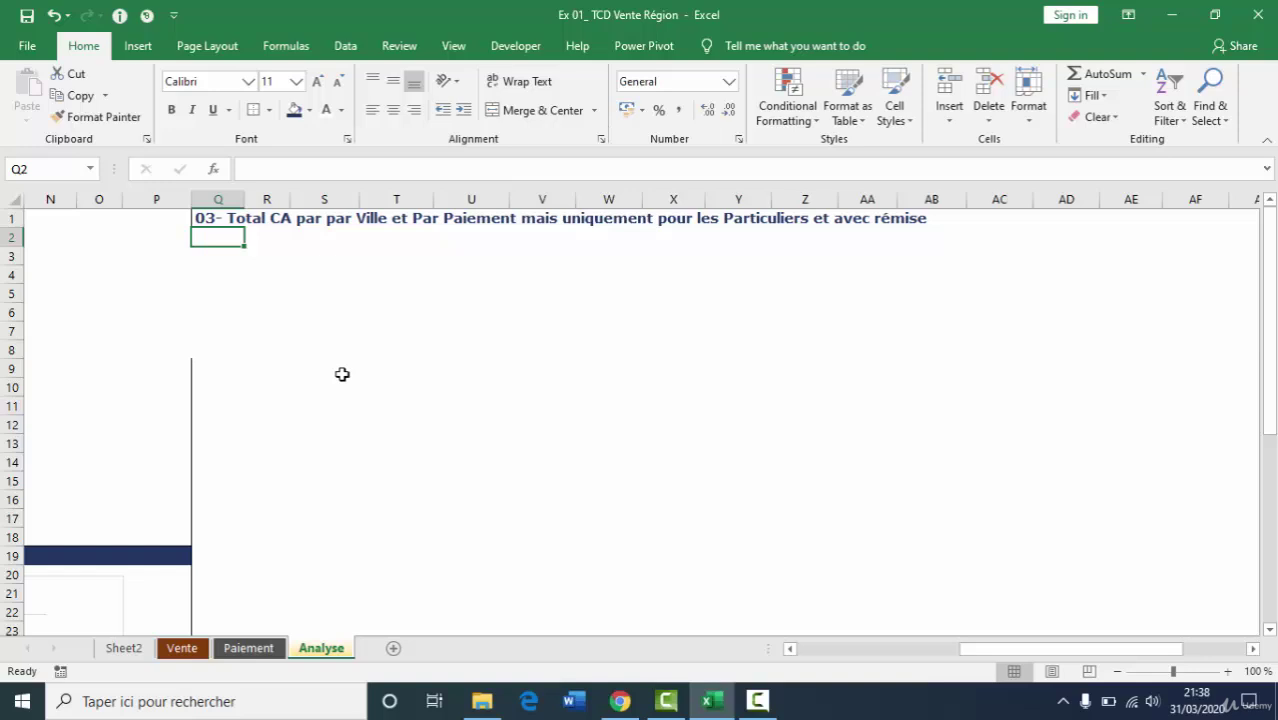
Step: Insert a PivotChart from the Paiement sheet's Table1 at cell R5 of the Analyse sheet, under question 03
{"action": "left_click", "coordinate": [249, 648]}
{"action": "left_click", "coordinate": [140, 50]}
{"action": "left_click", "coordinate": [654, 121]}
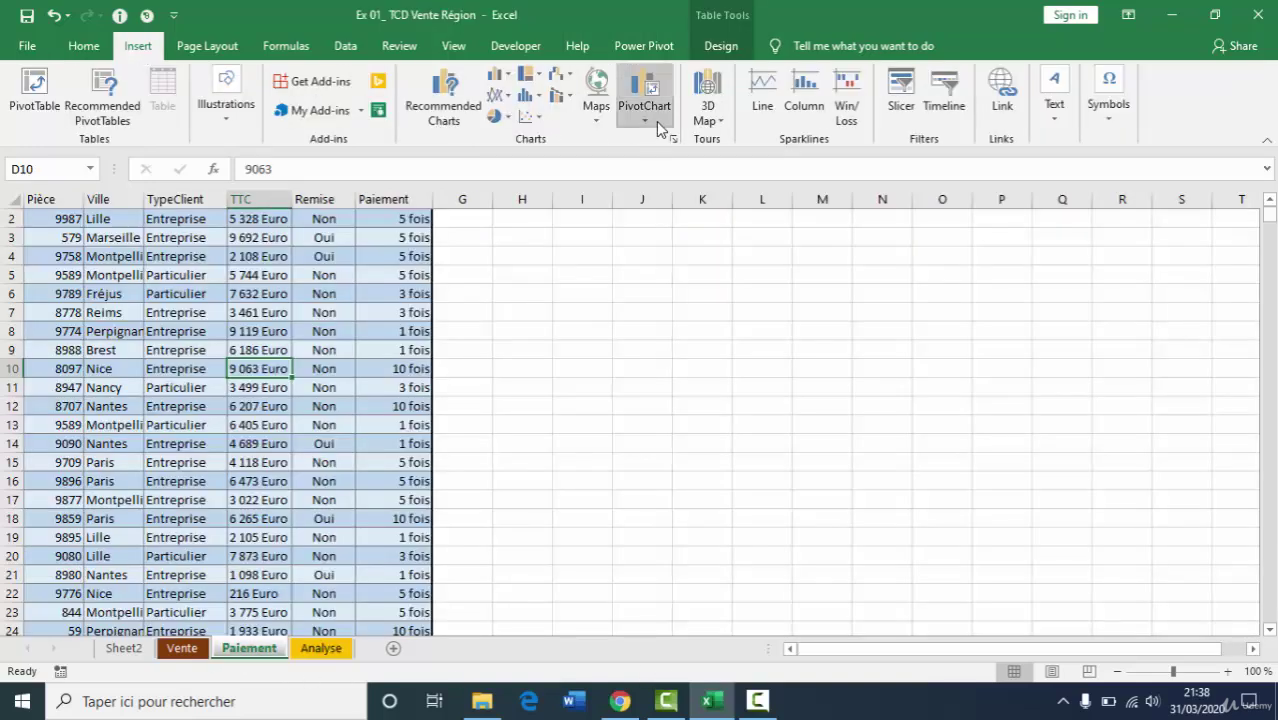
{"action": "left_click", "coordinate": [694, 150]}
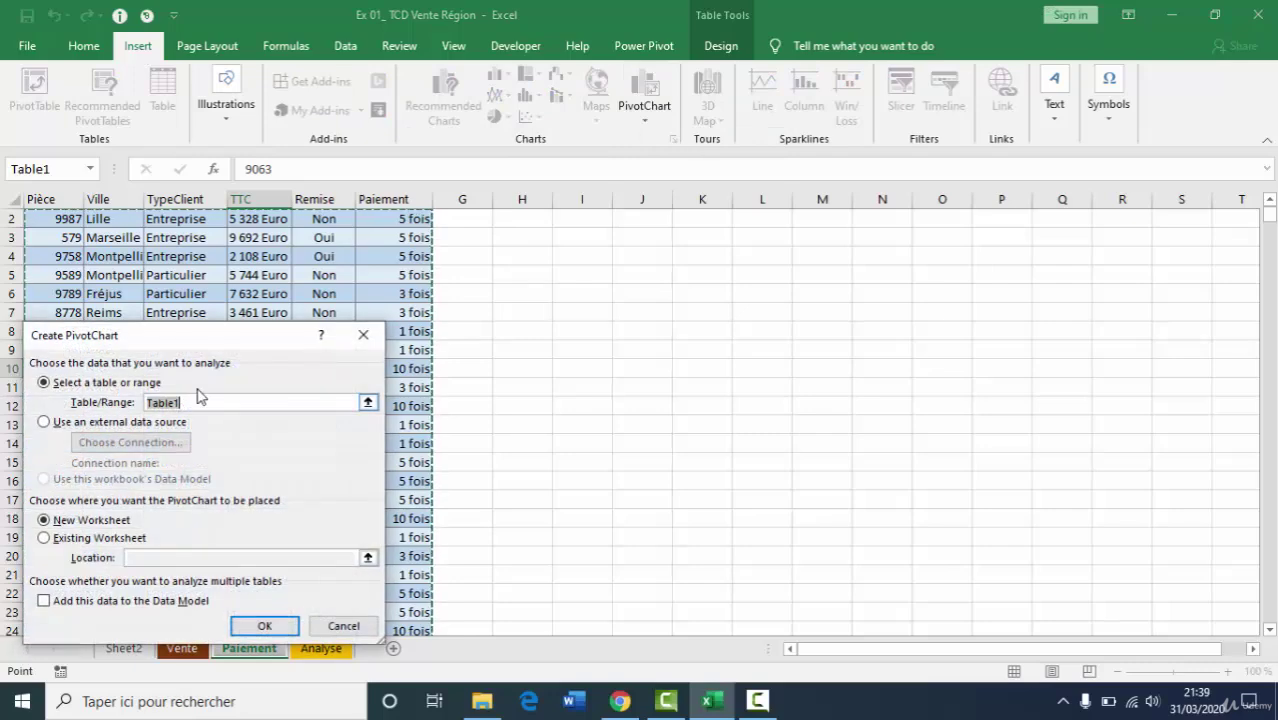
{"action": "left_click_drag", "start_coordinate": [250, 338], "coordinate": [607, 241]}
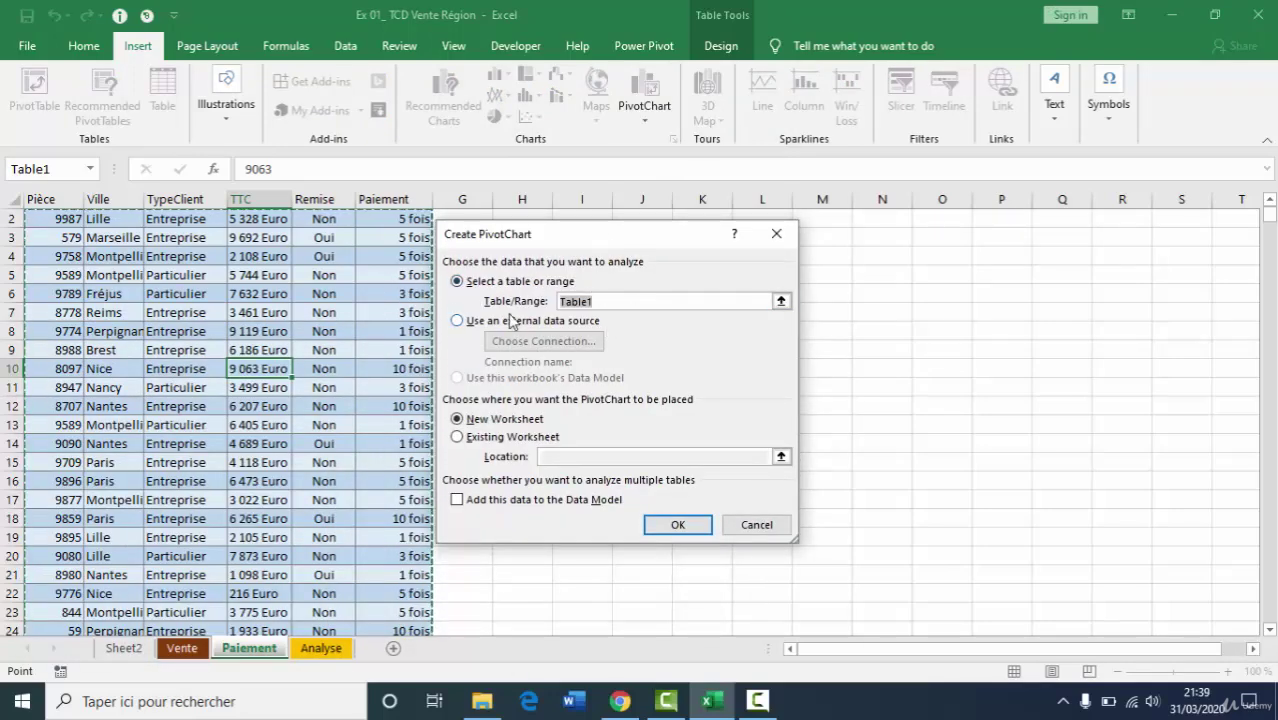
{"action": "left_click", "coordinate": [510, 440]}
{"action": "left_click", "coordinate": [598, 455]}
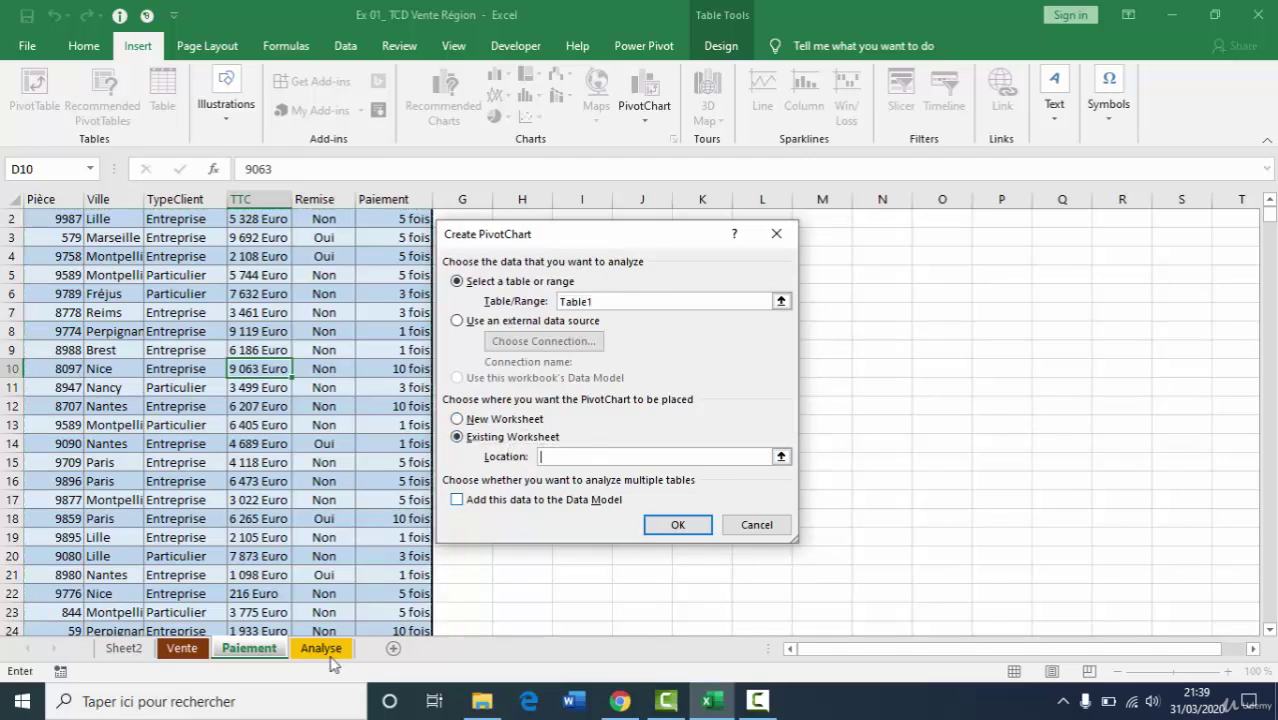
{"action": "left_click", "coordinate": [330, 648]}
{"action": "left_click", "coordinate": [266, 274]}
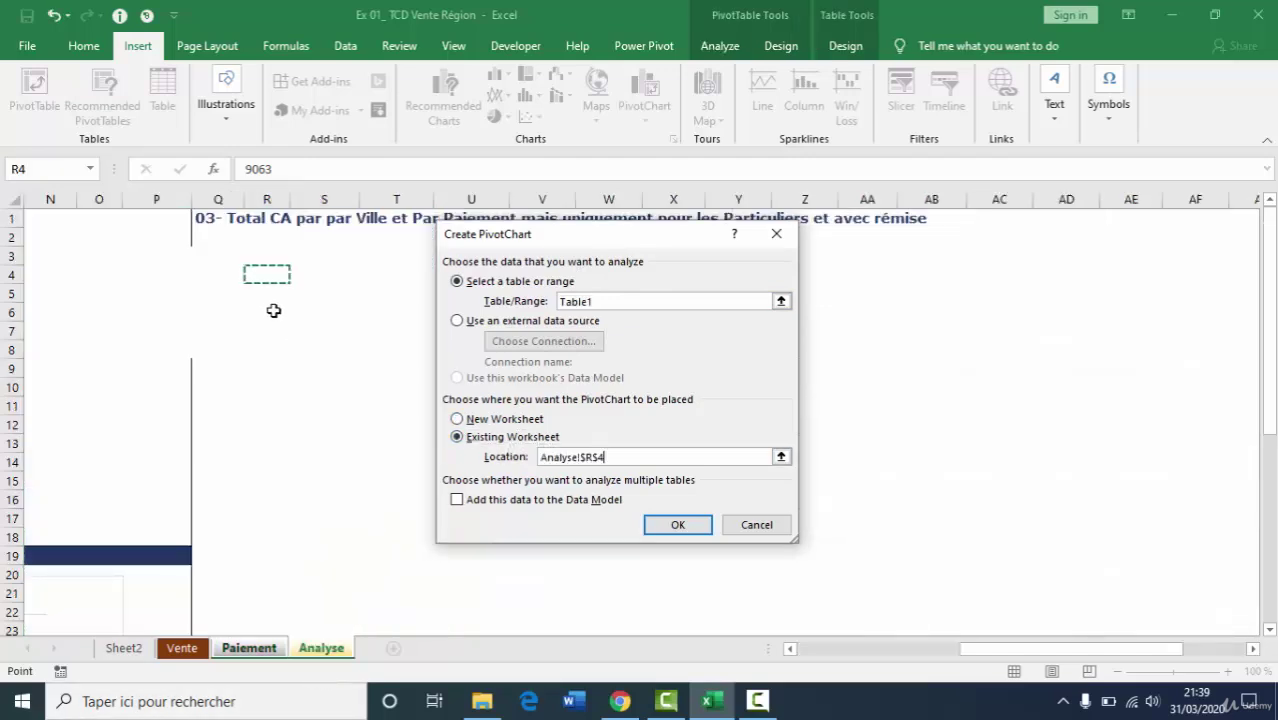
{"action": "left_click", "coordinate": [268, 311]}
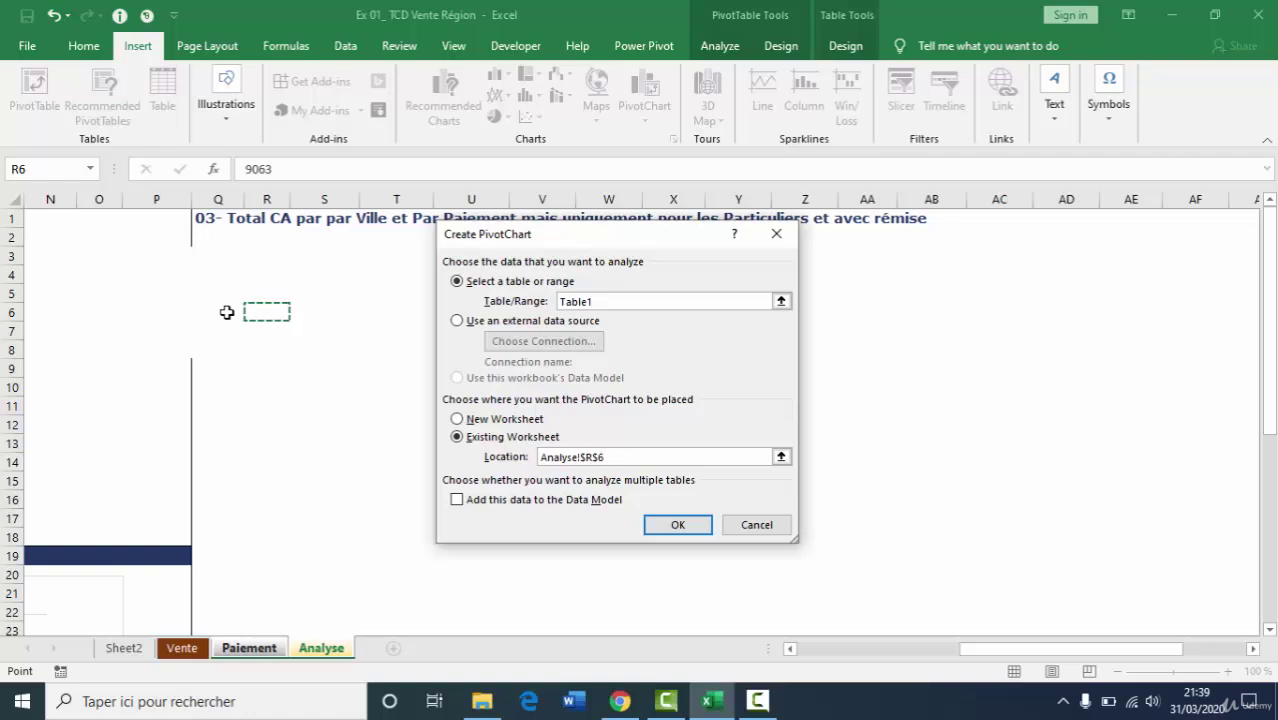
{"action": "left_click", "coordinate": [265, 292]}
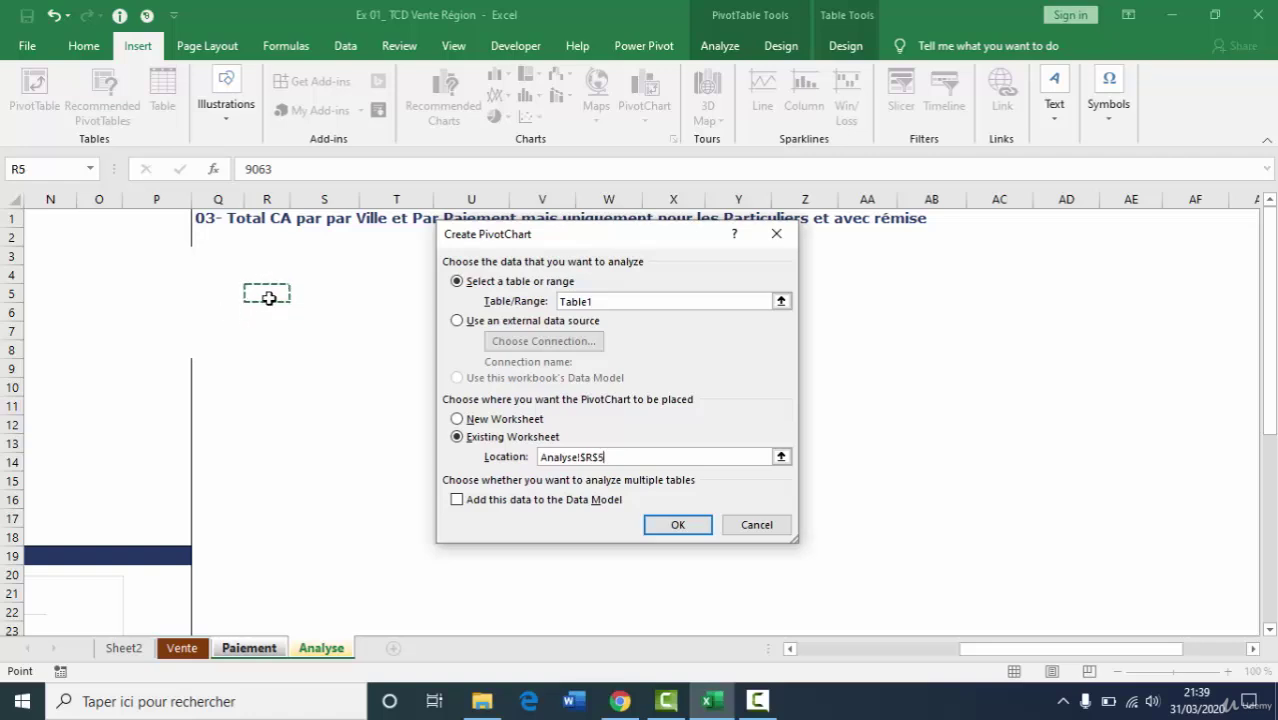
{"action": "left_click", "coordinate": [684, 525]}
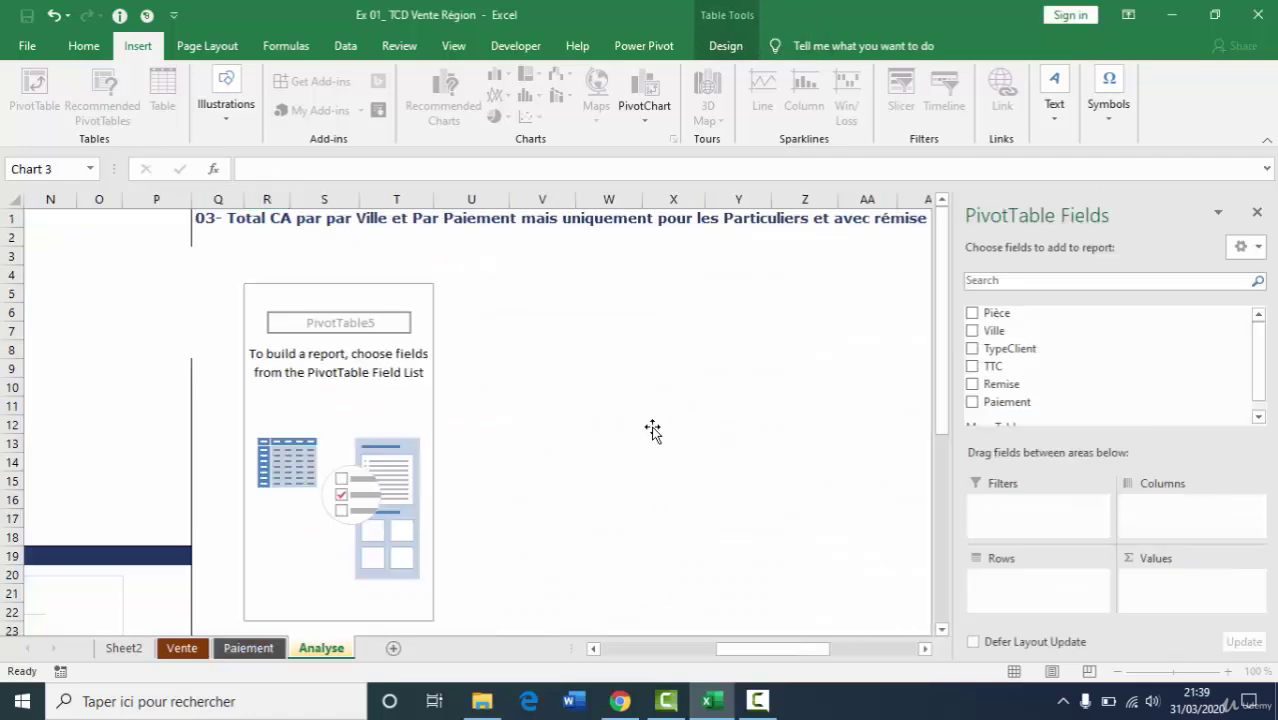
Step: Lay out the third PivotChart with the sum of TTC as values, Ville as axis categories, Paiement as legend series, and Remise and TypeClient as filters
{"action": "left_click_drag", "start_coordinate": [570, 302], "coordinate": [776, 302]}
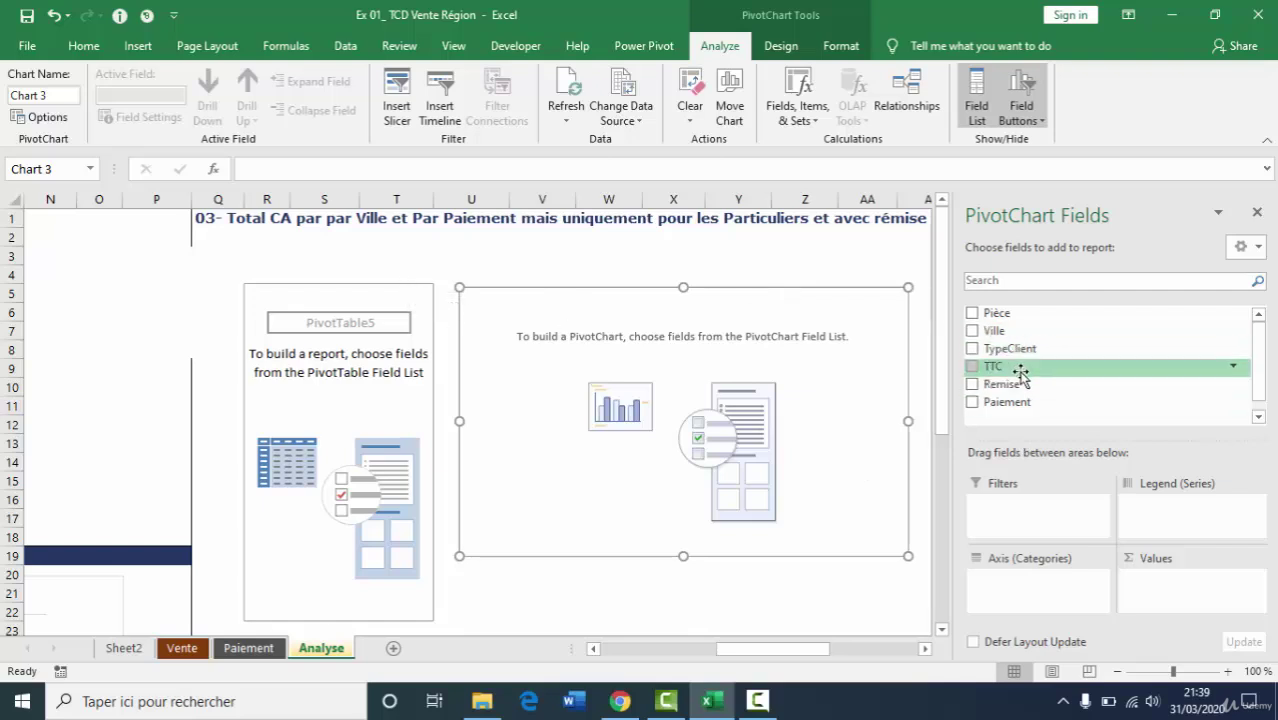
{"action": "left_click_drag", "start_coordinate": [1000, 366], "coordinate": [1190, 603]}
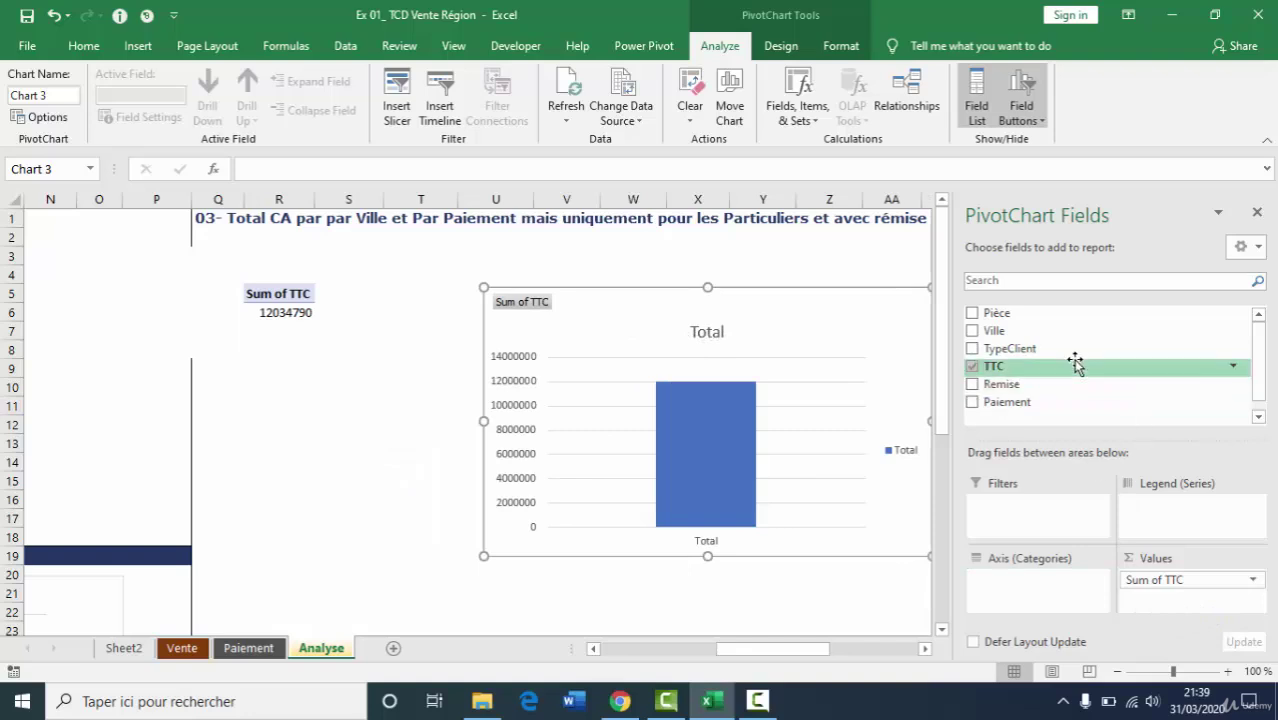
{"action": "left_click_drag", "start_coordinate": [1041, 335], "coordinate": [1033, 603]}
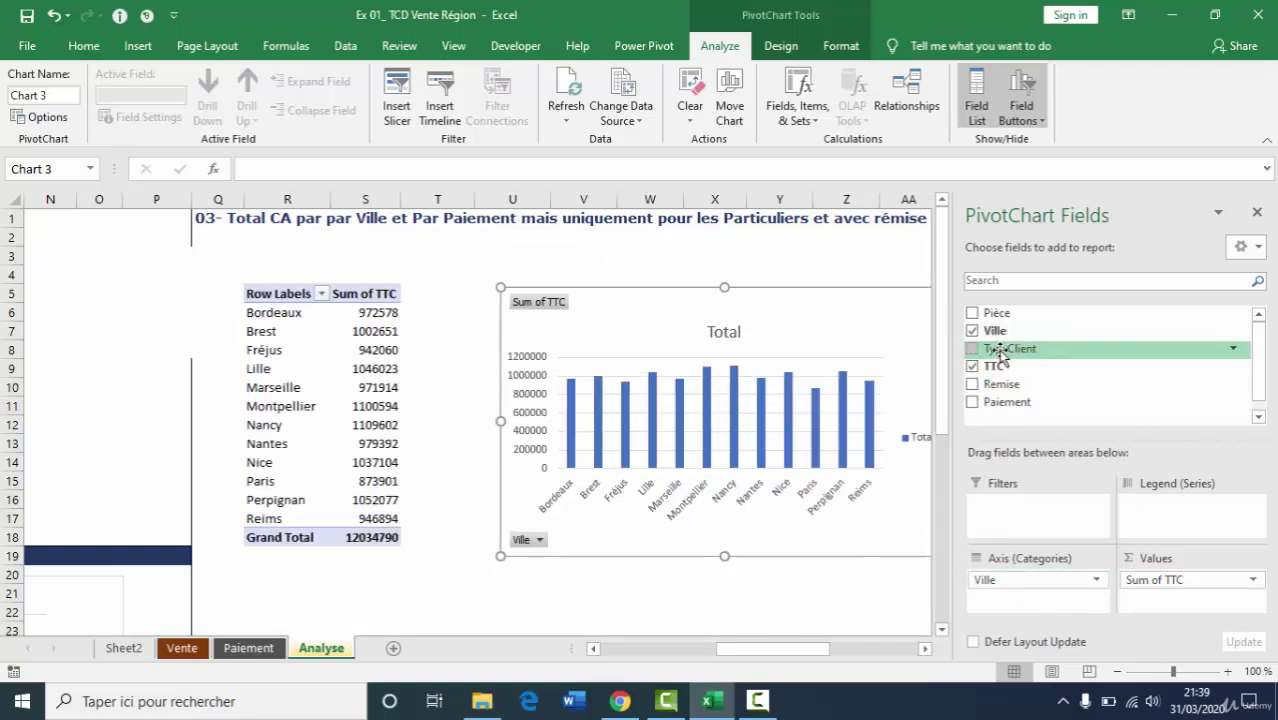
{"action": "left_click_drag", "start_coordinate": [1003, 402], "coordinate": [1197, 531]}
{"action": "mouse_move", "coordinate": [1168, 503]}
{"action": "left_mouse_down"}
{"action": "mouse_move", "coordinate": [1053, 604]}
{"action": "mouse_move", "coordinate": [1064, 562]}
{"action": "mouse_move", "coordinate": [1182, 513]}
{"action": "left_mouse_up"}
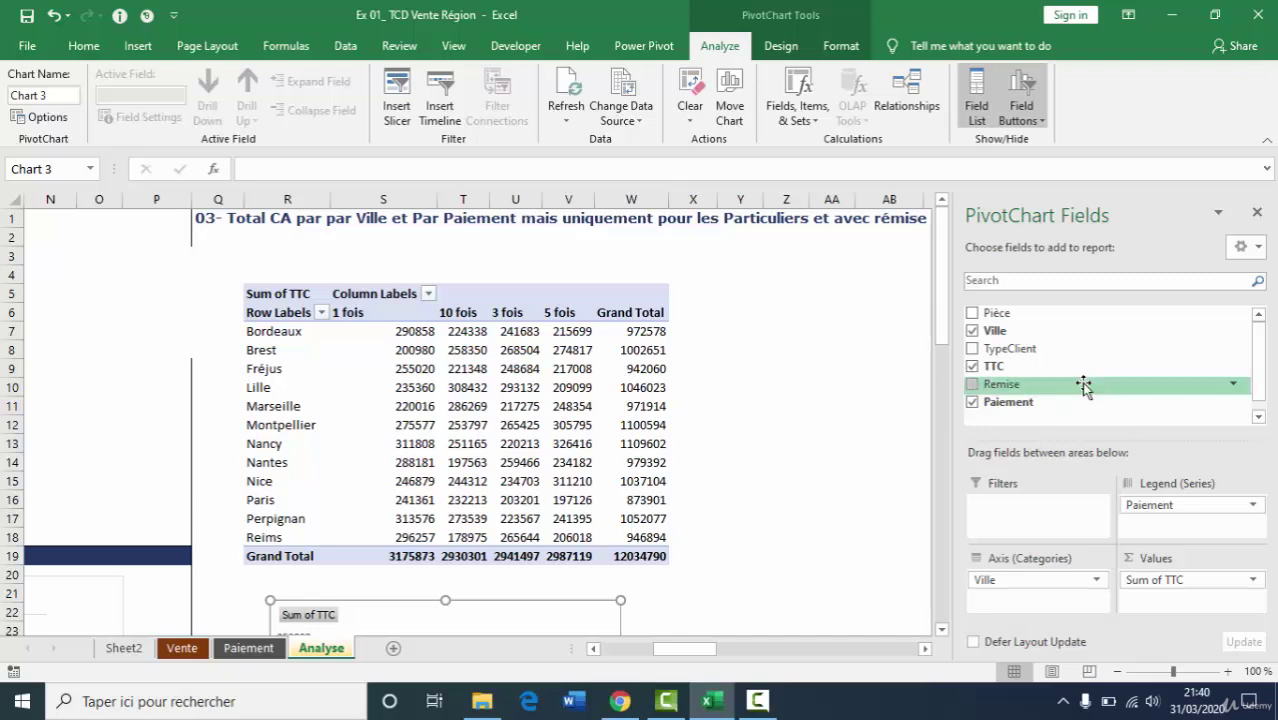
{"action": "left_click_drag", "start_coordinate": [1040, 390], "coordinate": [1034, 536]}
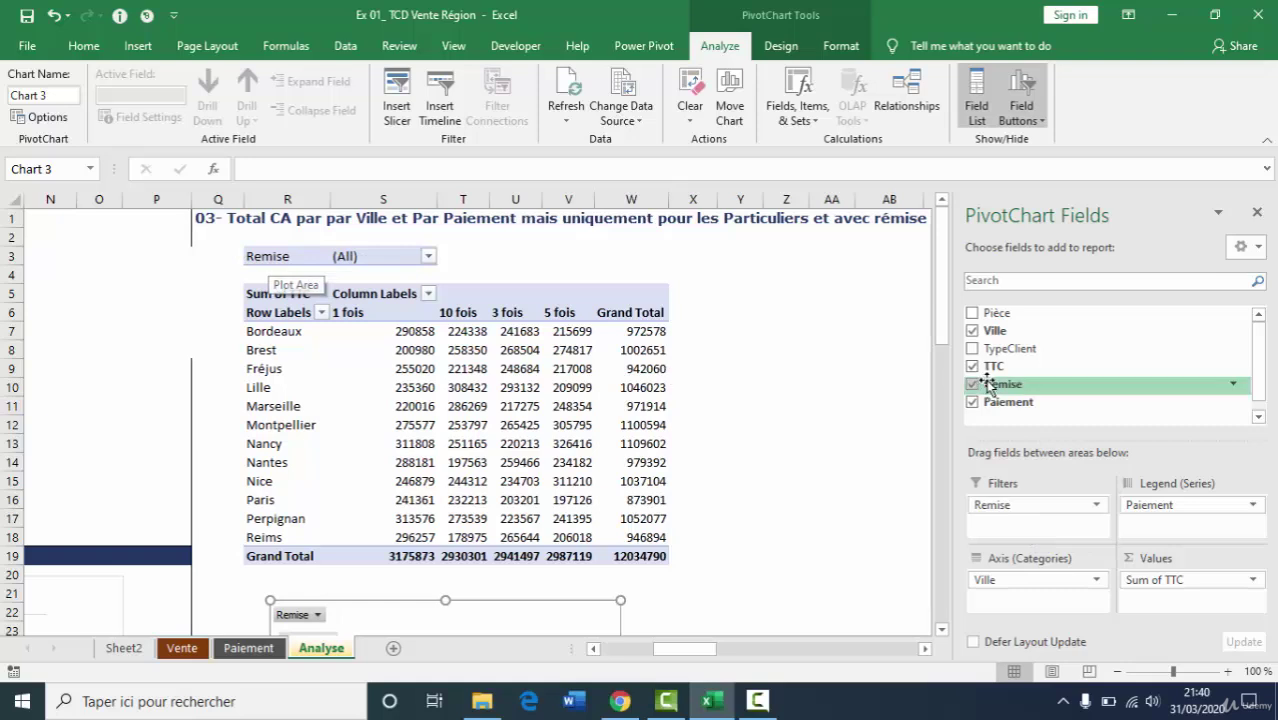
{"action": "left_click_drag", "start_coordinate": [1018, 350], "coordinate": [1014, 540]}
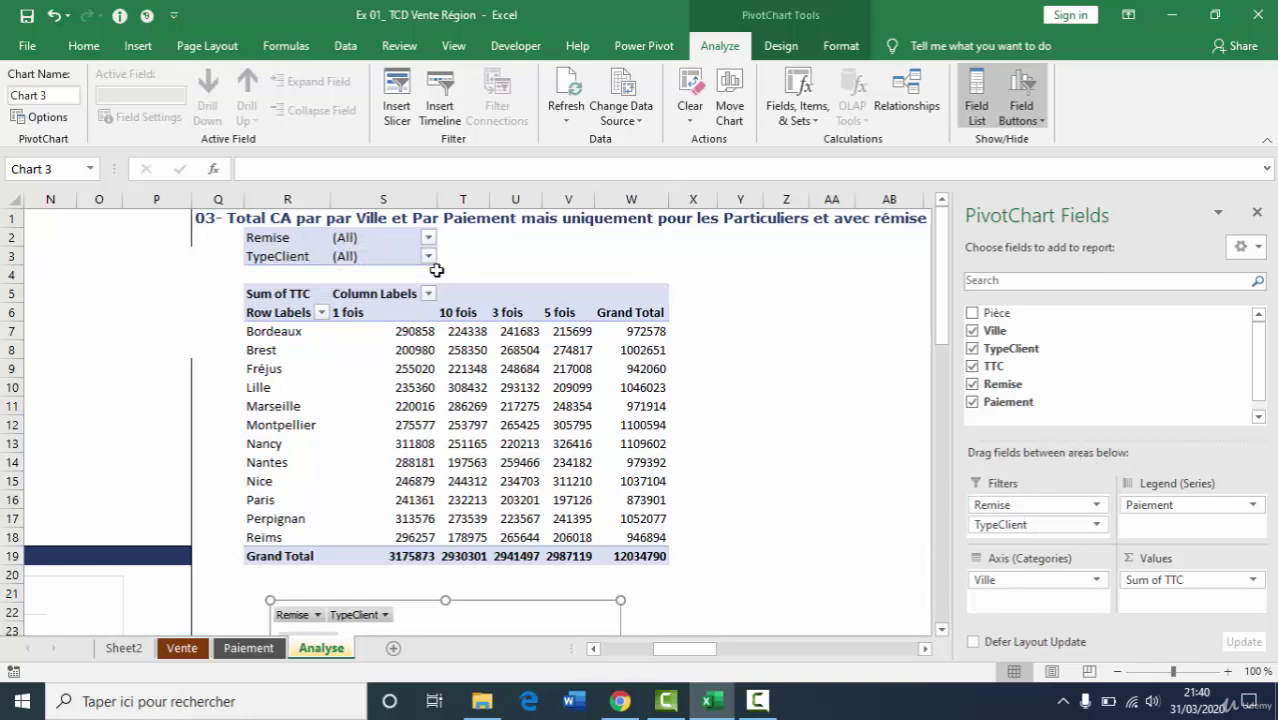
Step: Filter the third report's PivotTable to Remise Oui and TypeClient Particulier
{"action": "left_click", "coordinate": [427, 241]}
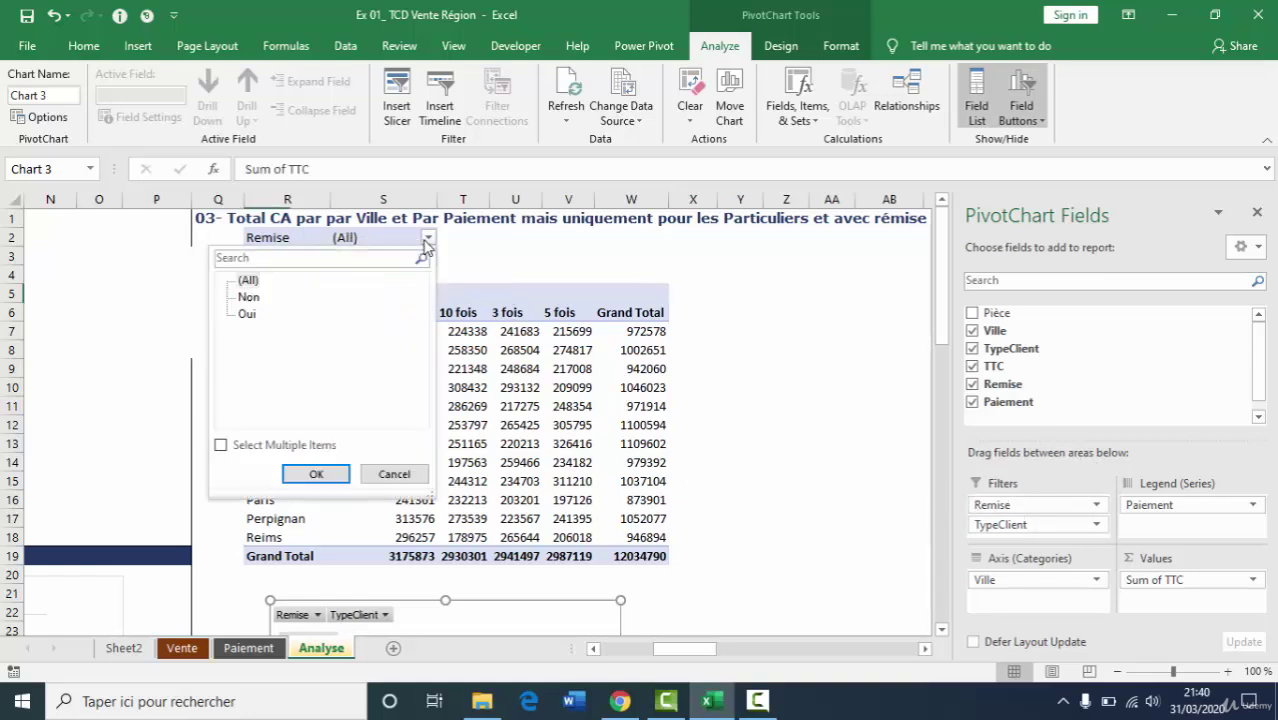
{"action": "left_click", "coordinate": [247, 314]}
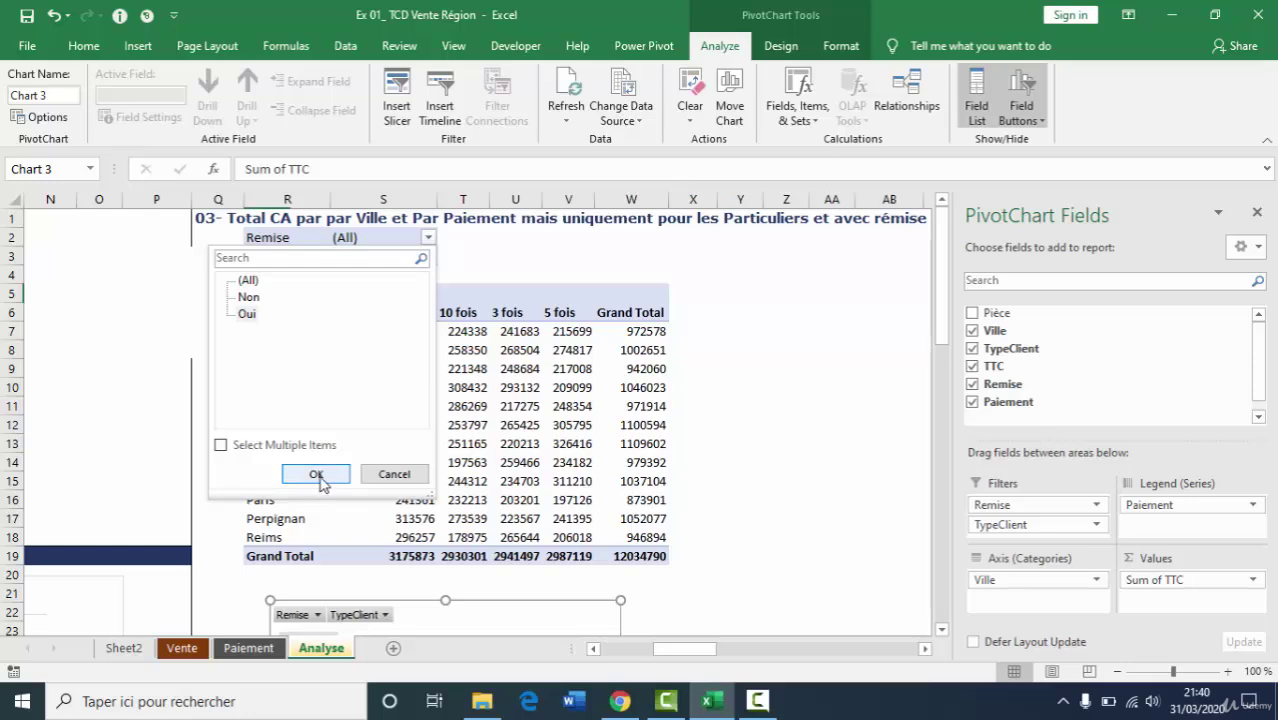
{"action": "left_click", "coordinate": [316, 474]}
{"action": "left_click", "coordinate": [427, 257]}
{"action": "left_click", "coordinate": [246, 334]}
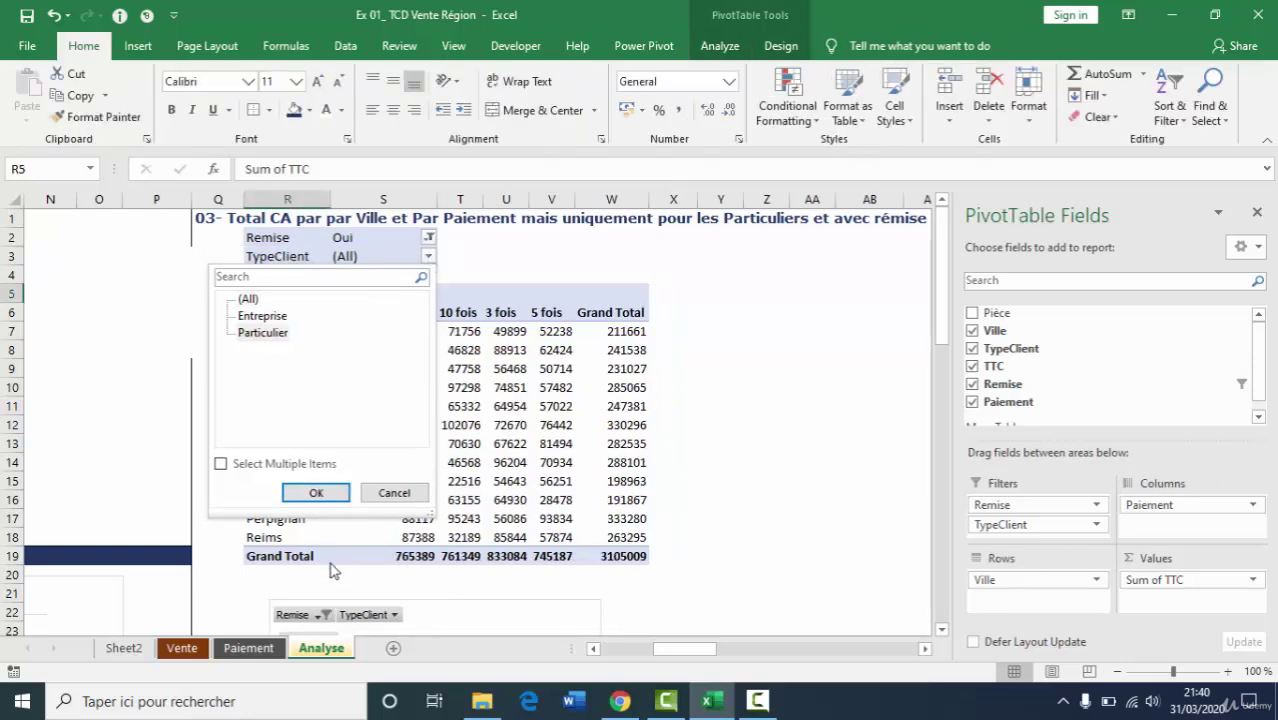
{"action": "left_click", "coordinate": [316, 493]}
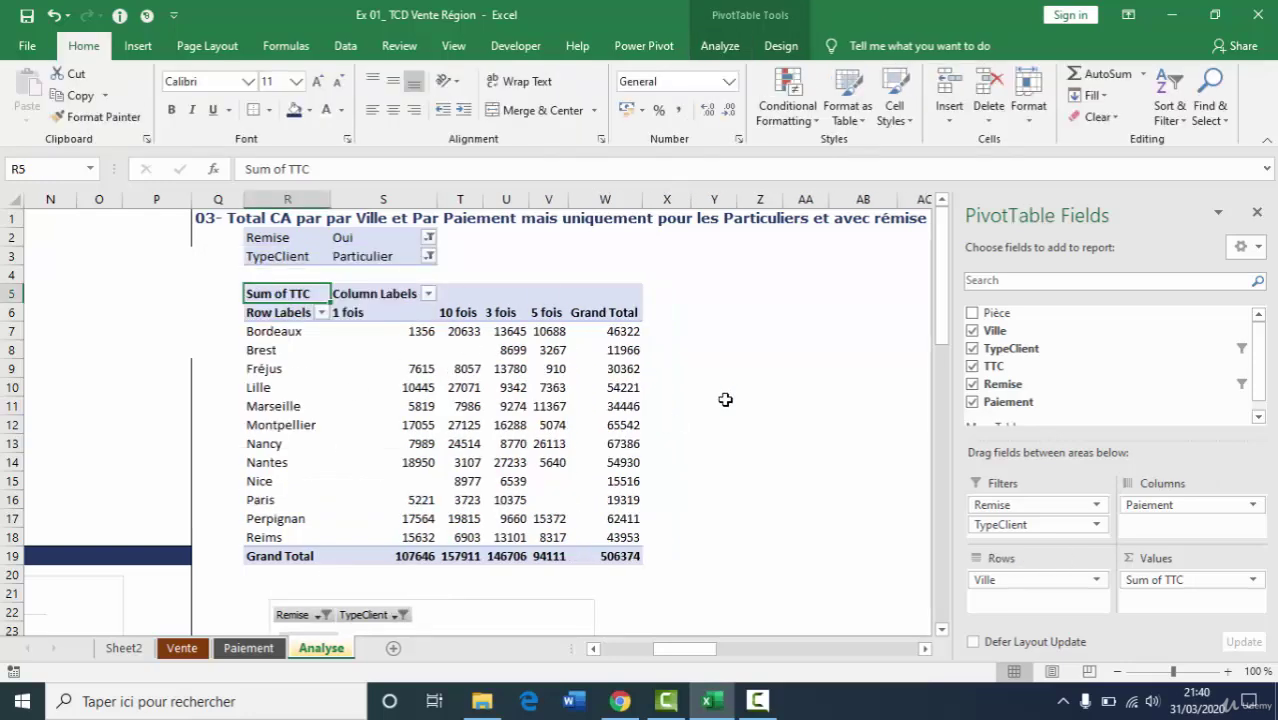
Step: Check the filtered third report against heading 03, and review the PivotTables and titled charts of all three reports on the Analyse sheet
{"action": "mouse_move", "coordinate": [942, 320]}
{"action": "left_mouse_down"}
{"action": "mouse_move", "coordinate": [958, 330]}
{"action": "mouse_move", "coordinate": [957, 415]}
{"action": "mouse_move", "coordinate": [957, 310]}
{"action": "left_mouse_up"}
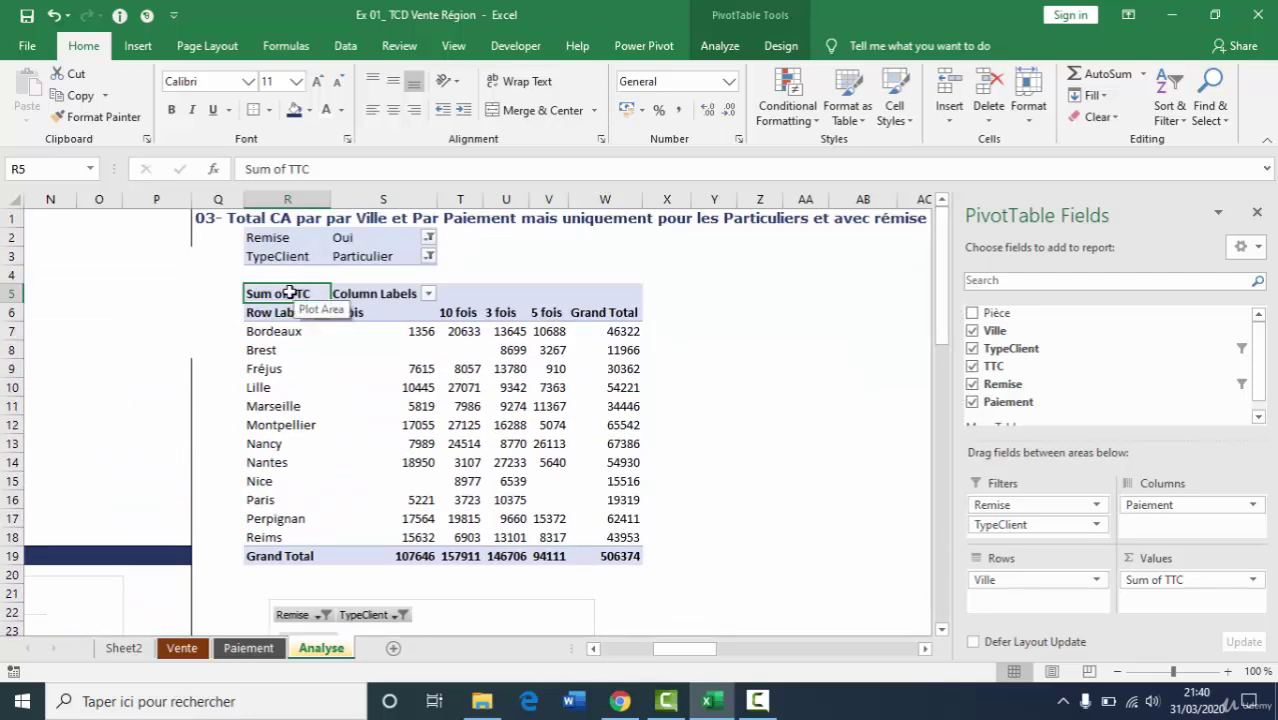
{"action": "left_click_drag", "start_coordinate": [285, 293], "coordinate": [513, 537]}
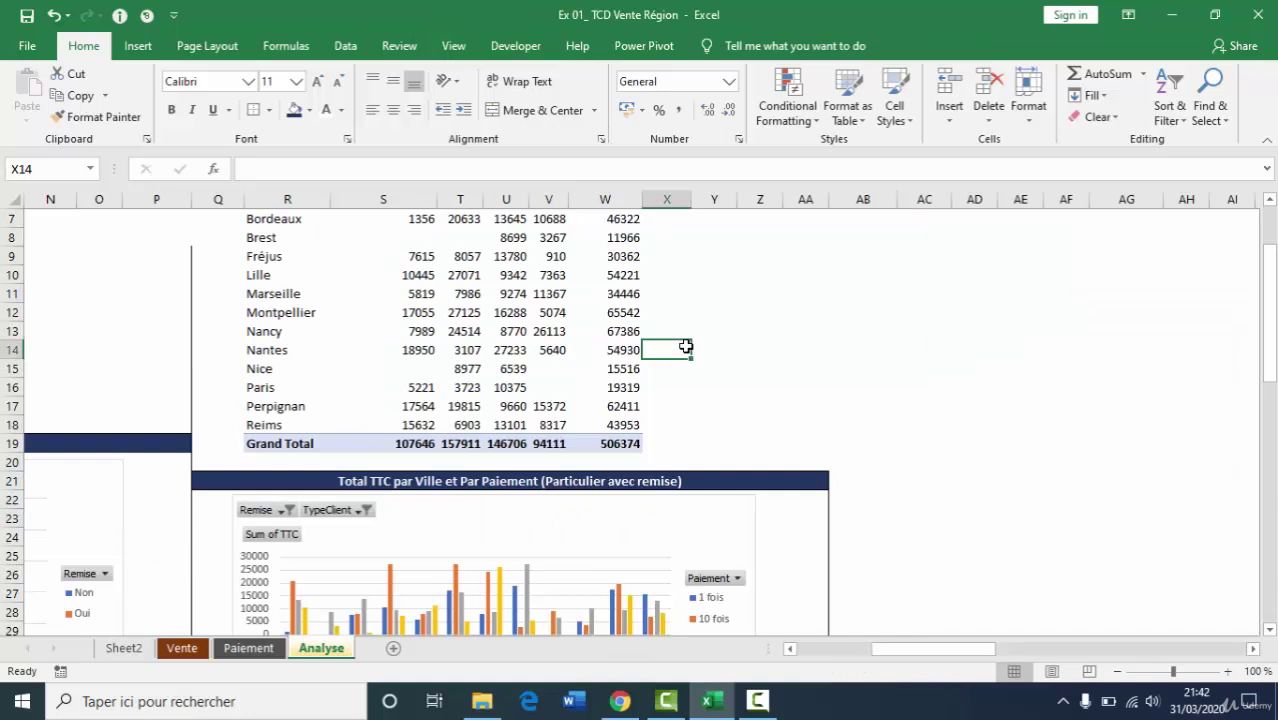
{"action": "key", "text": "ctrl+Up"}
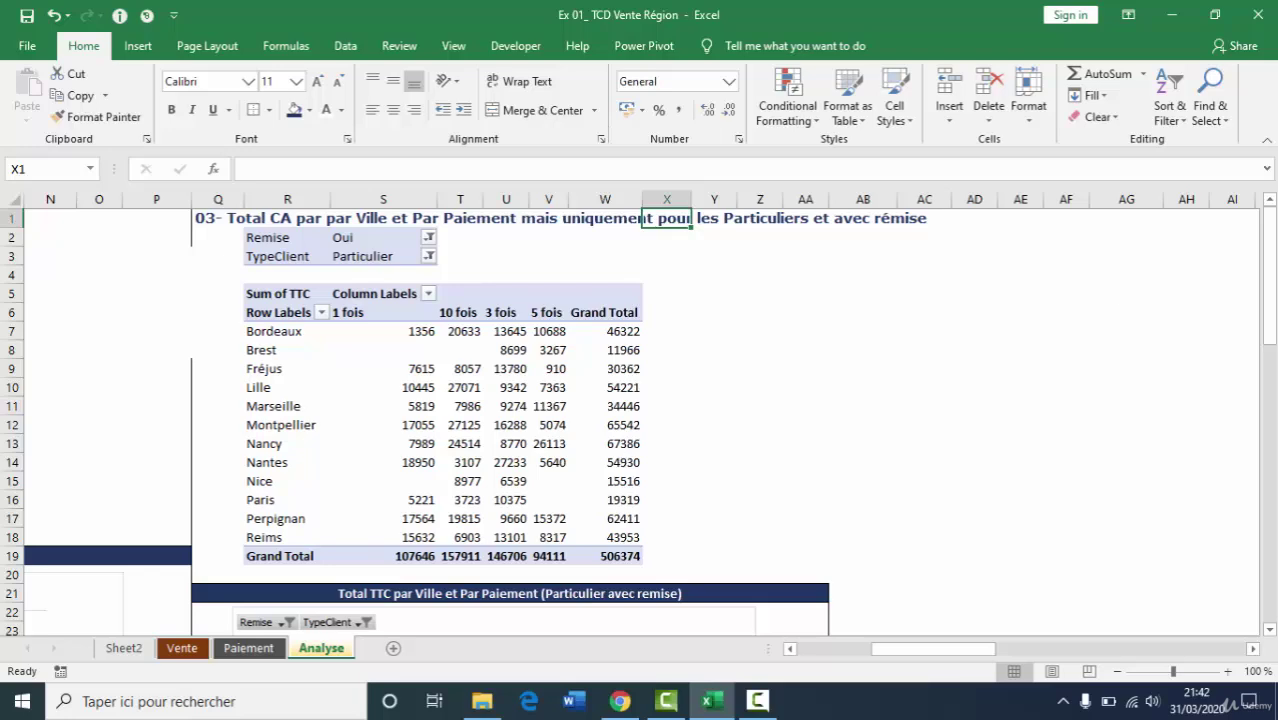
{"action": "left_click_drag", "start_coordinate": [1270, 255], "coordinate": [1274, 345]}
{"action": "left_click_drag", "start_coordinate": [921, 652], "coordinate": [810, 663]}
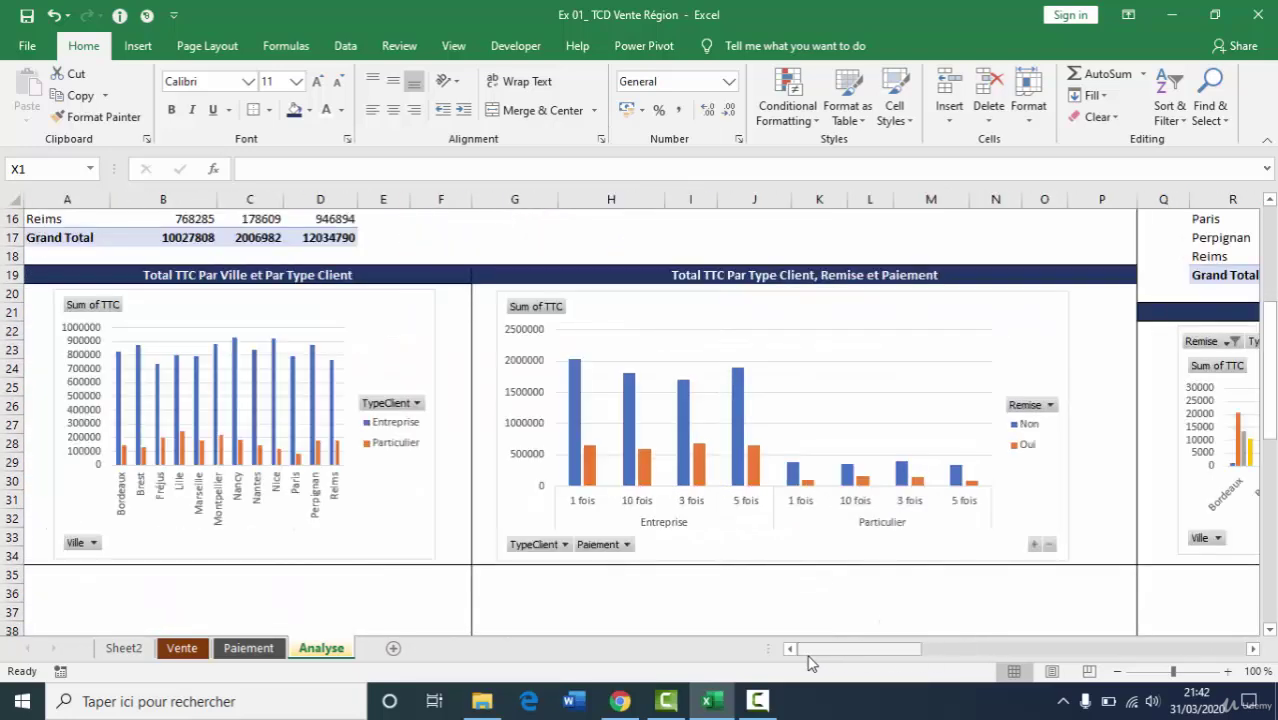
{"action": "scroll", "coordinate": [1060, 520], "scroll_direction": "down", "scroll_amount": 2}
{"action": "left_click_drag", "start_coordinate": [1270, 397], "coordinate": [1270, 250]}
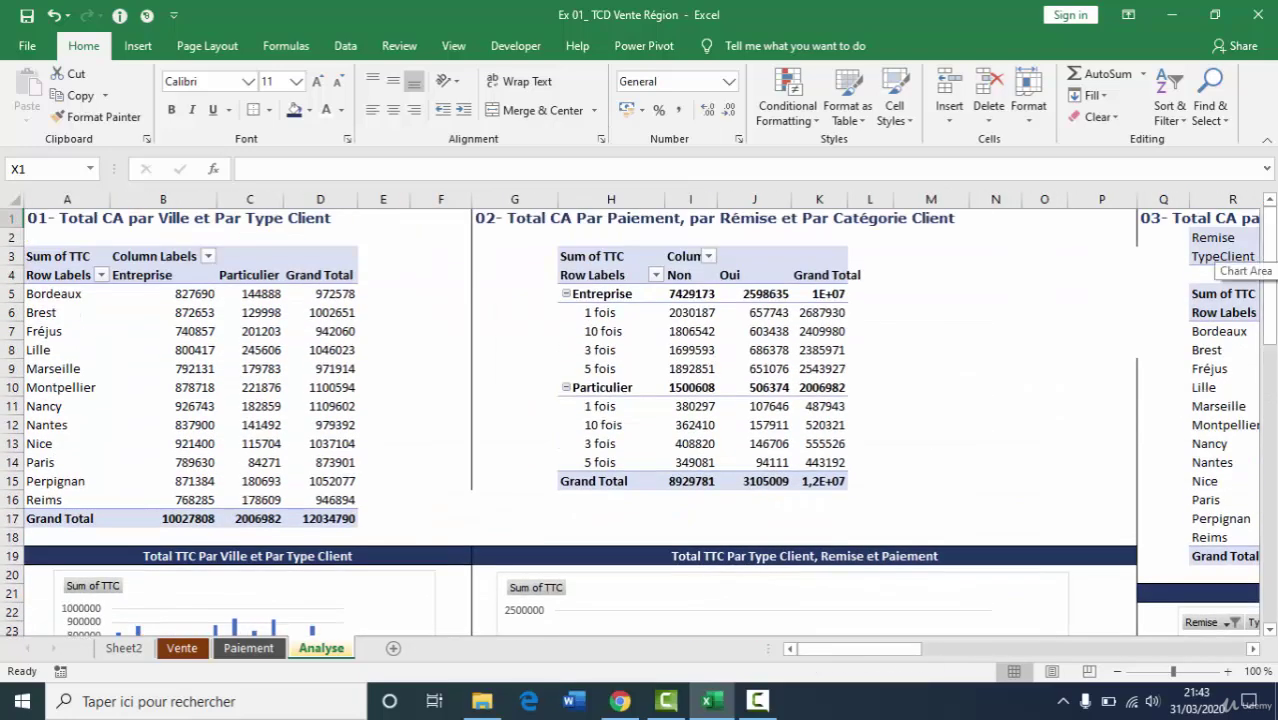